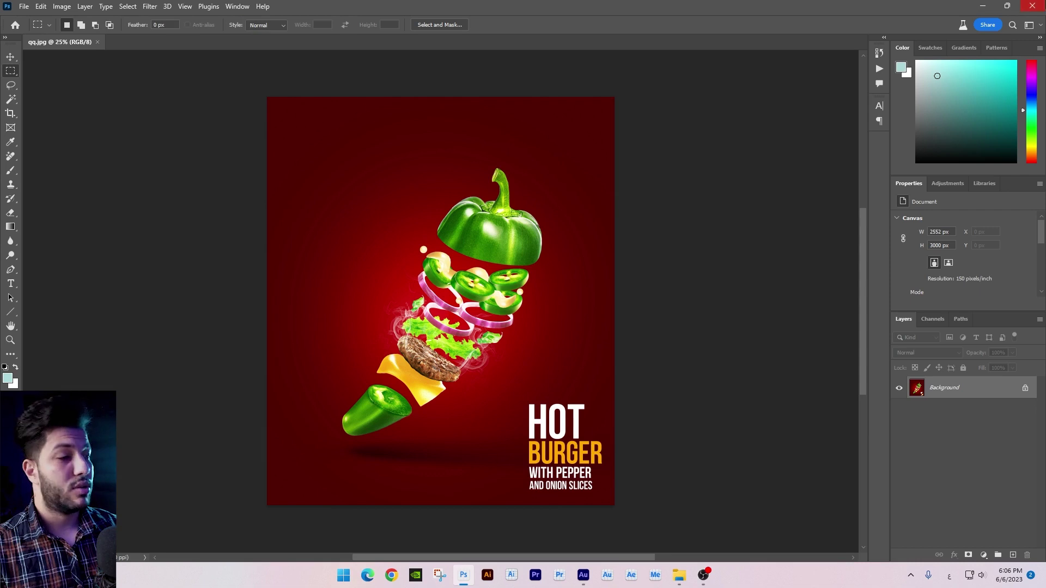
Step: Create a new 150 ppi portrait document at 2000 × 3000 pixels
left_click(24, 6)
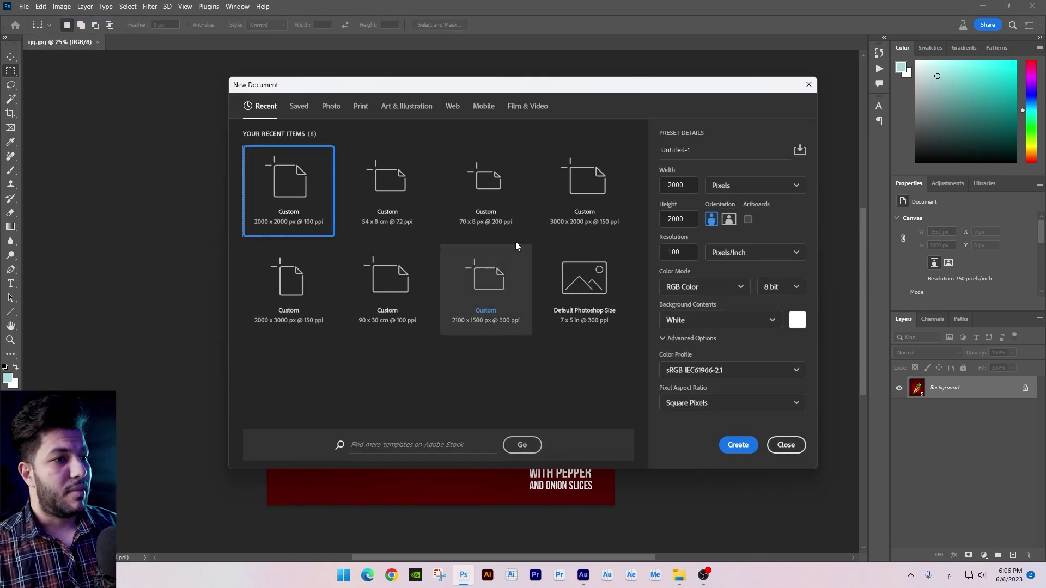
left_click(583, 188)
double_click(666, 217)
double_click(675, 252)
left_click(712, 220)
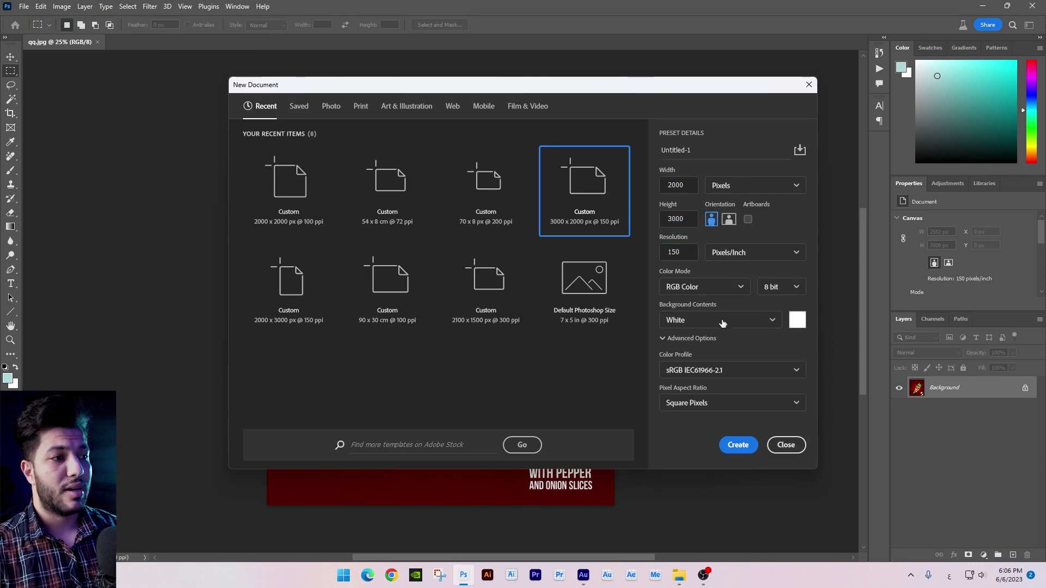
left_click(737, 446)
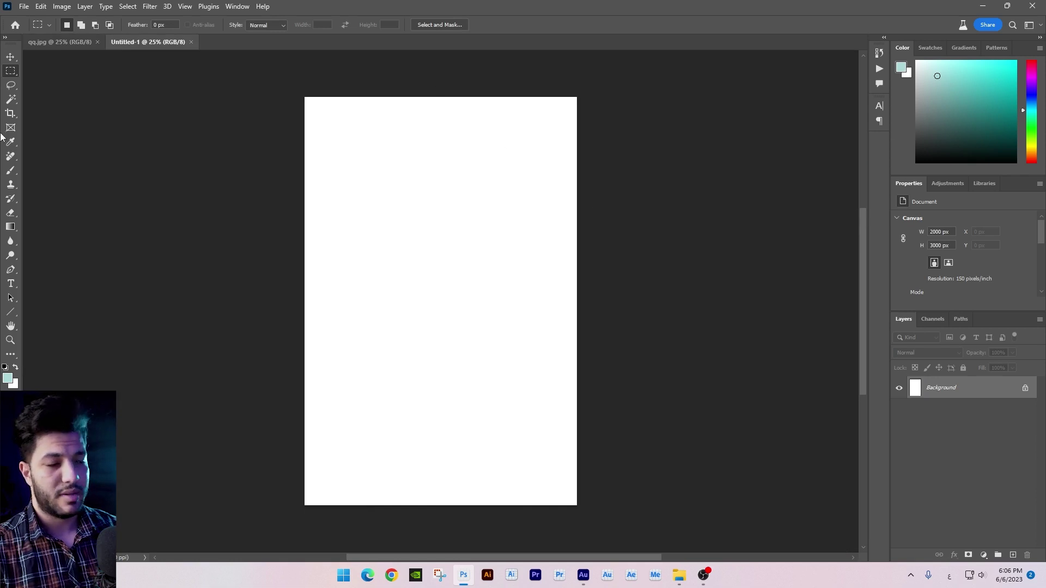
Step: Widen the canvas slightly on both sides with the Crop tool
key("c")
left_click_drag(575, 299, 605, 299)
key("Return")
key("alt+Tab")
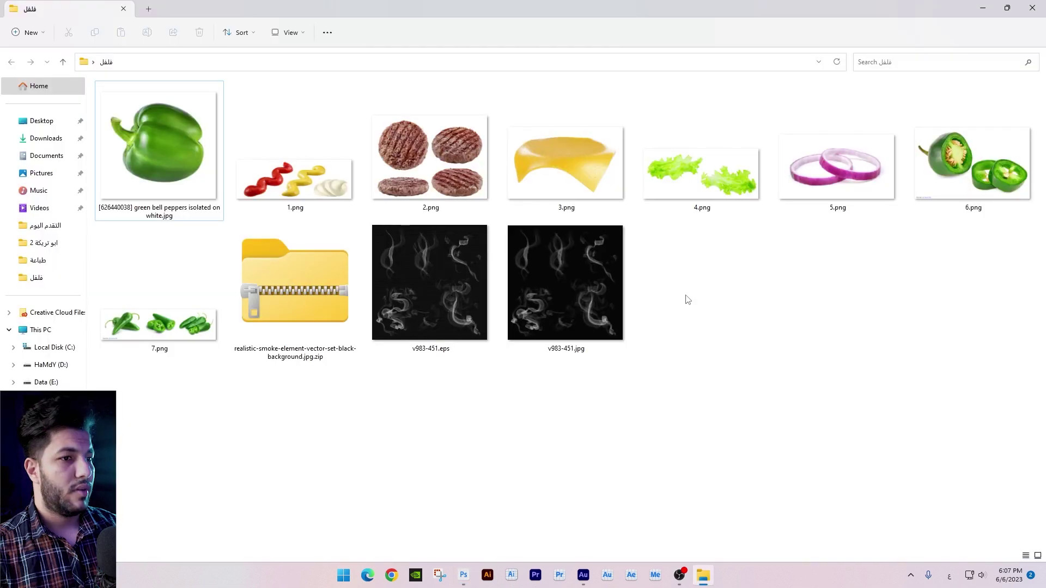
Step: Drag the green bell pepper JPG from File Explorer into Photoshop
scroll(817, 282, "up", 2, "ctrl")
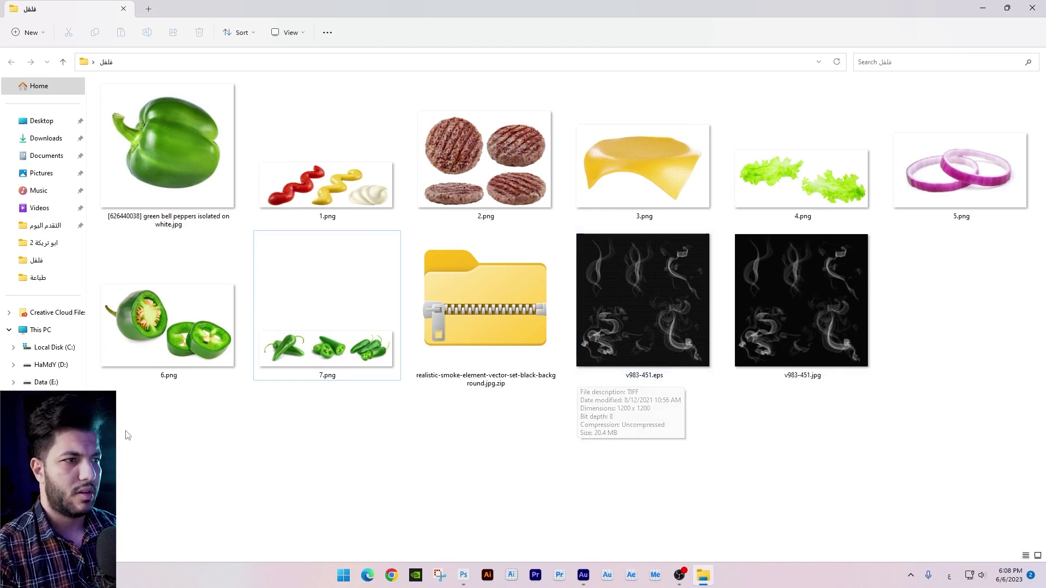
left_click_drag(164, 147, 627, 46)
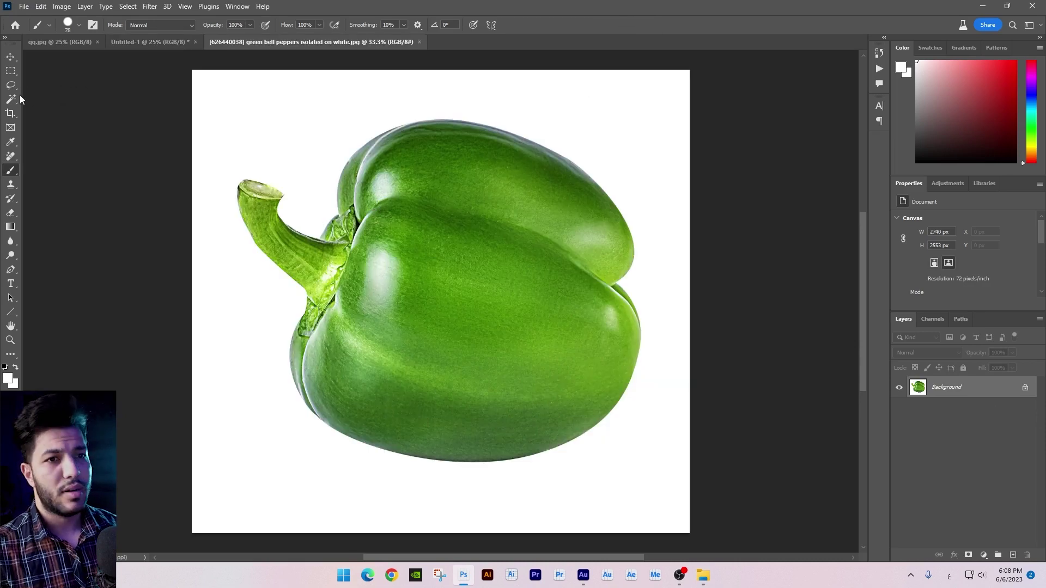
Step: Remove the pepper photo's white background with the Magic Wand, then deselect
left_click(11, 99)
left_click(339, 128)
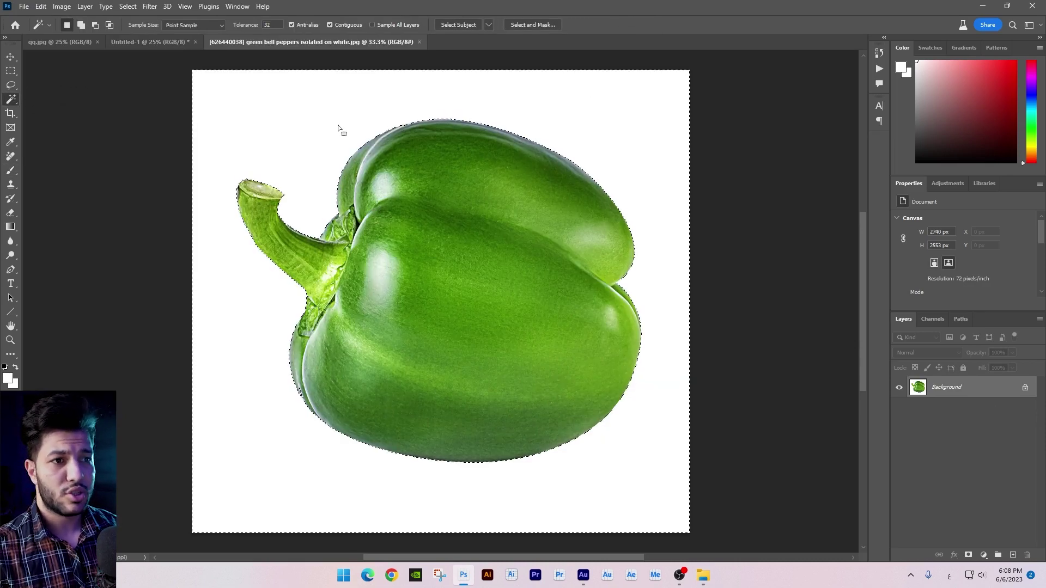
left_click(1025, 387)
key("Delete")
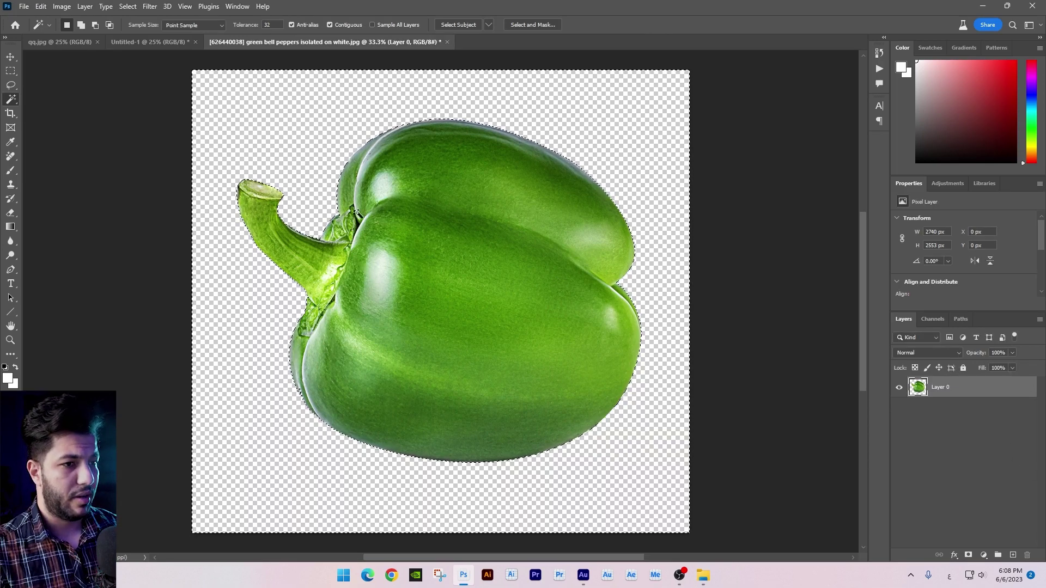
key("ctrl+d")
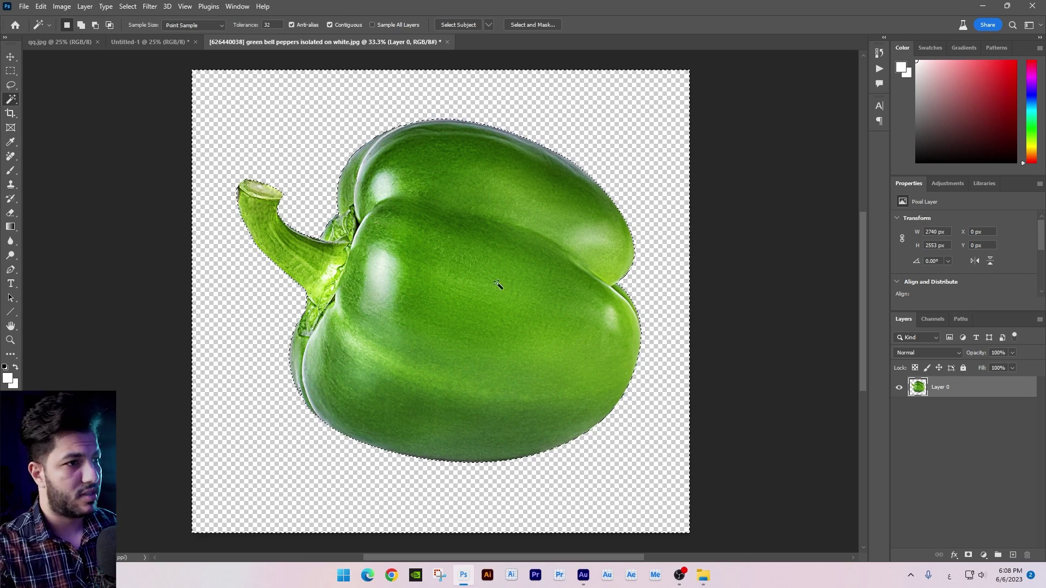
Step: Convert the pepper to a smart object, shrink it, then rasterize it back to pixels
right_click(973, 387)
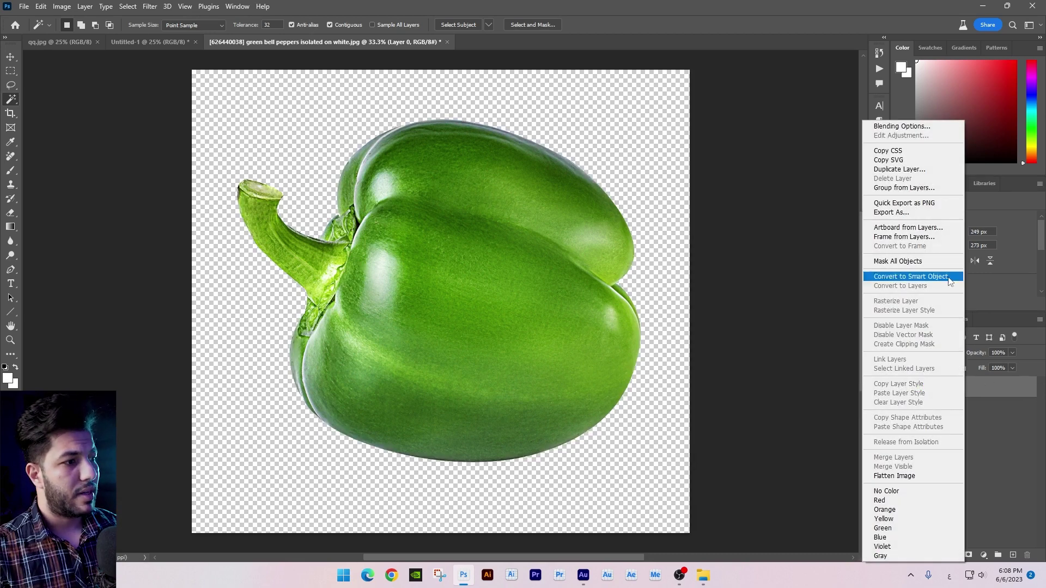
left_click(926, 282)
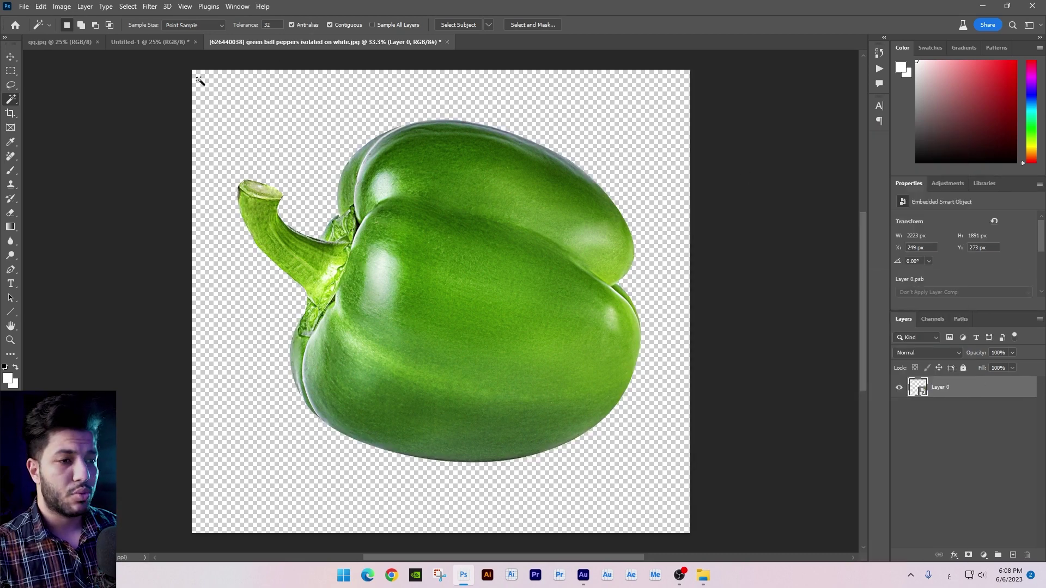
key("ctrl+t")
mouse_move(641, 119)
left_mouse_down()
mouse_move(492, 294)
mouse_move(463, 304)
mouse_move(442, 295)
mouse_move(581, 166)
left_mouse_up()
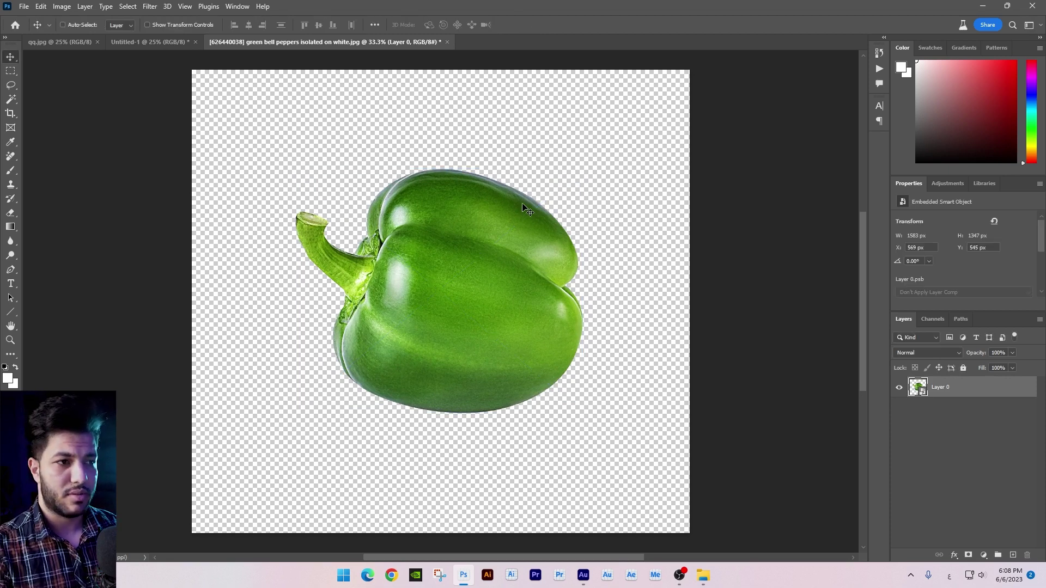
right_click(953, 387)
left_click(809, 315)
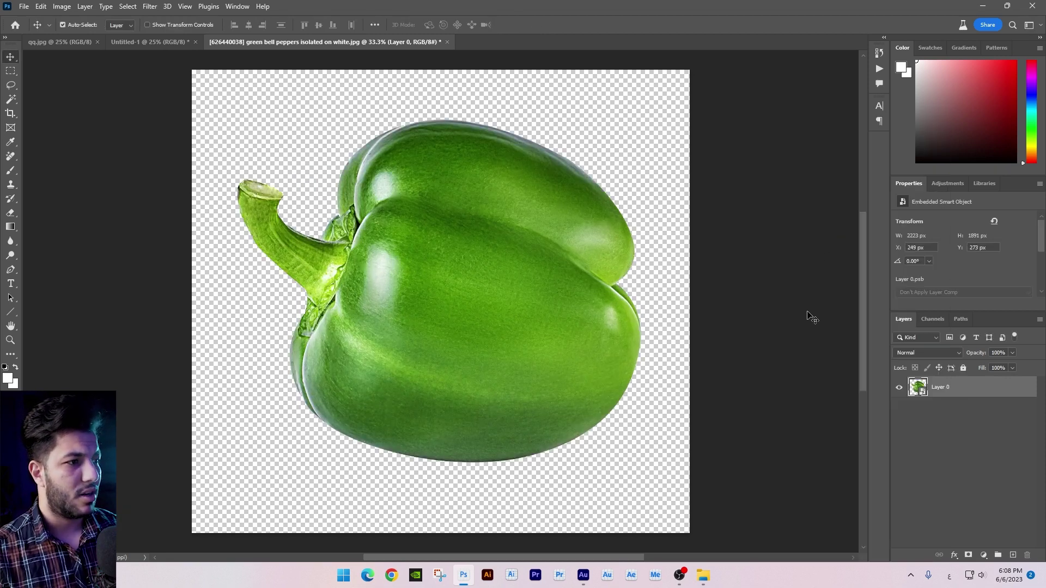
Step: Test scaling the pixel pepper tiny and back up, then undo the blurry result
key("ctrl+t")
left_click_drag(640, 119, 461, 309)
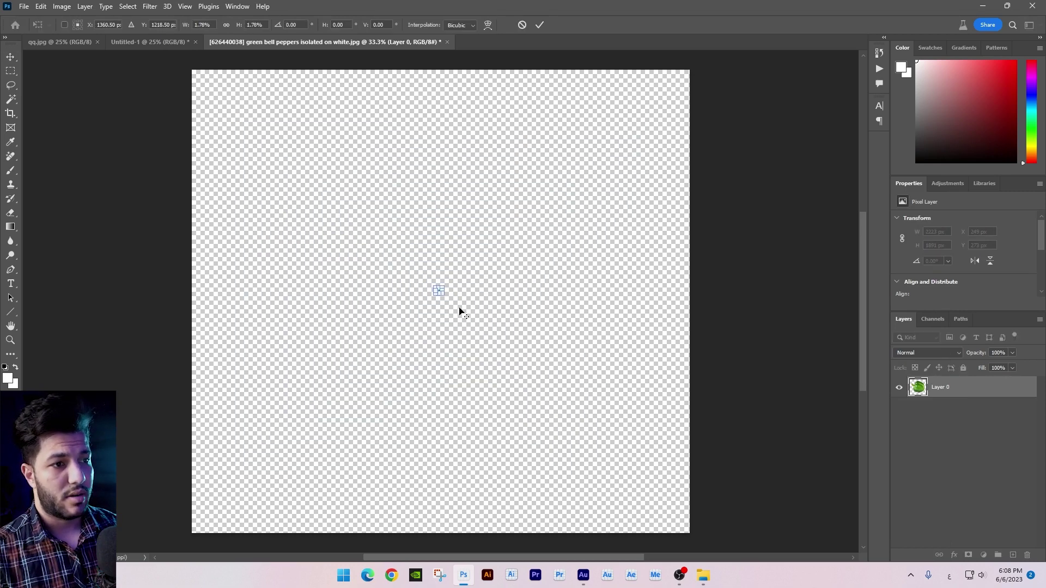
key("Return")
key("ctrl+t")
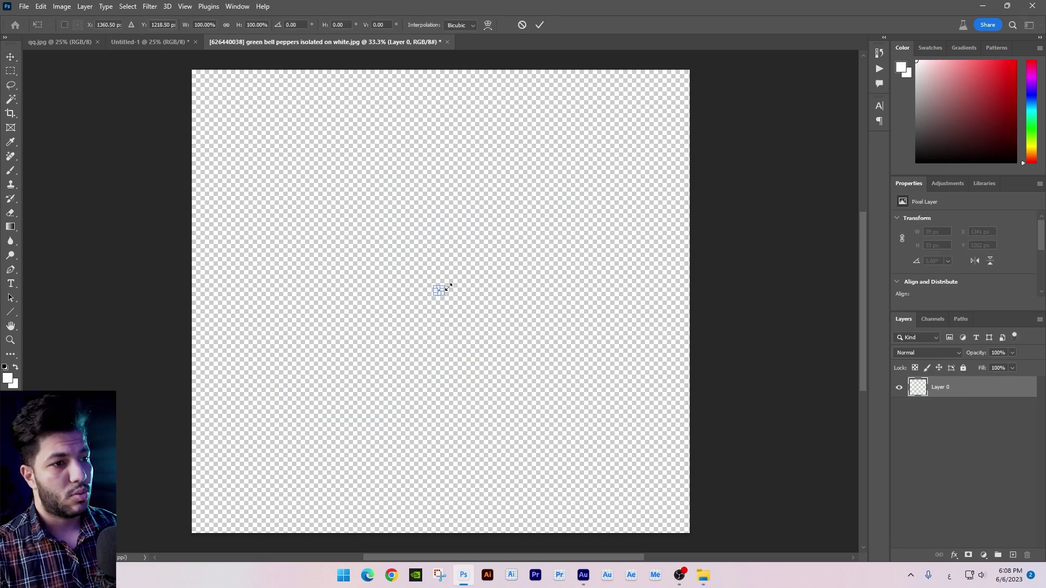
left_click_drag(444, 288, 610, 145)
key("Return")
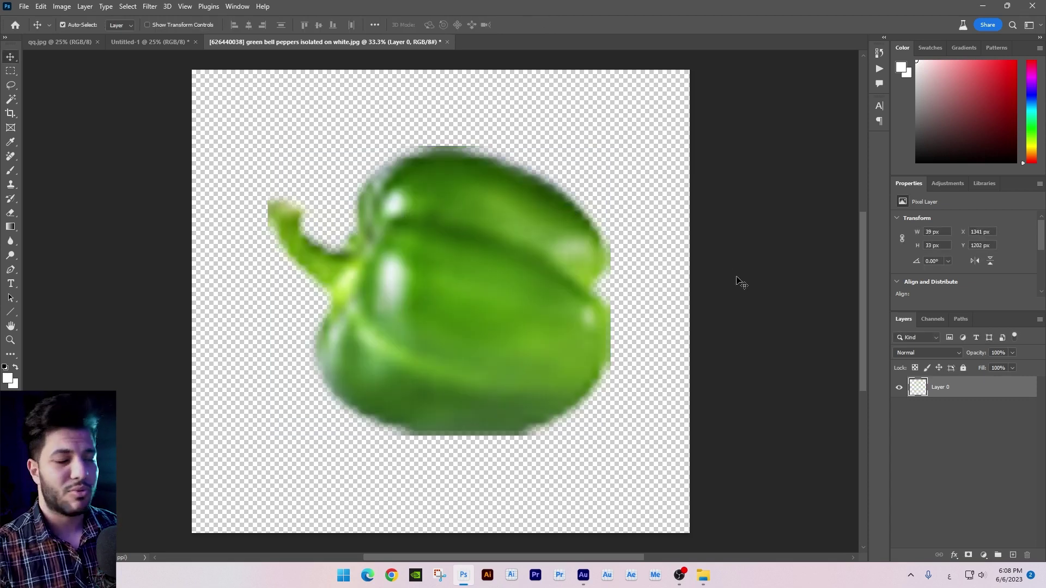
key("ctrl+z")
key("ctrl+z")
Step: Convert the sharp pepper into a smart object and drag it to the poster tab
right_click(952, 385)
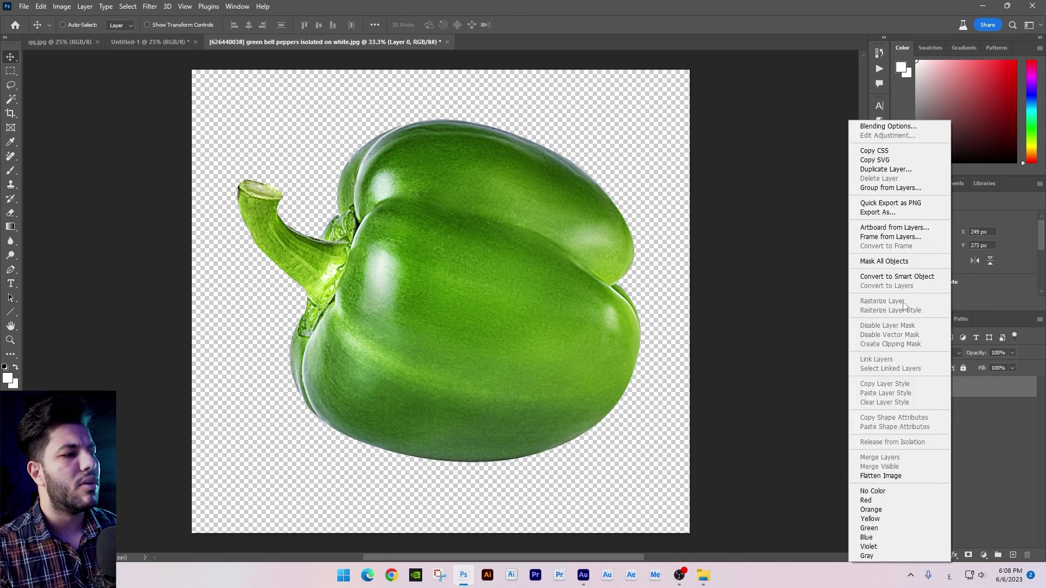
left_click(893, 276)
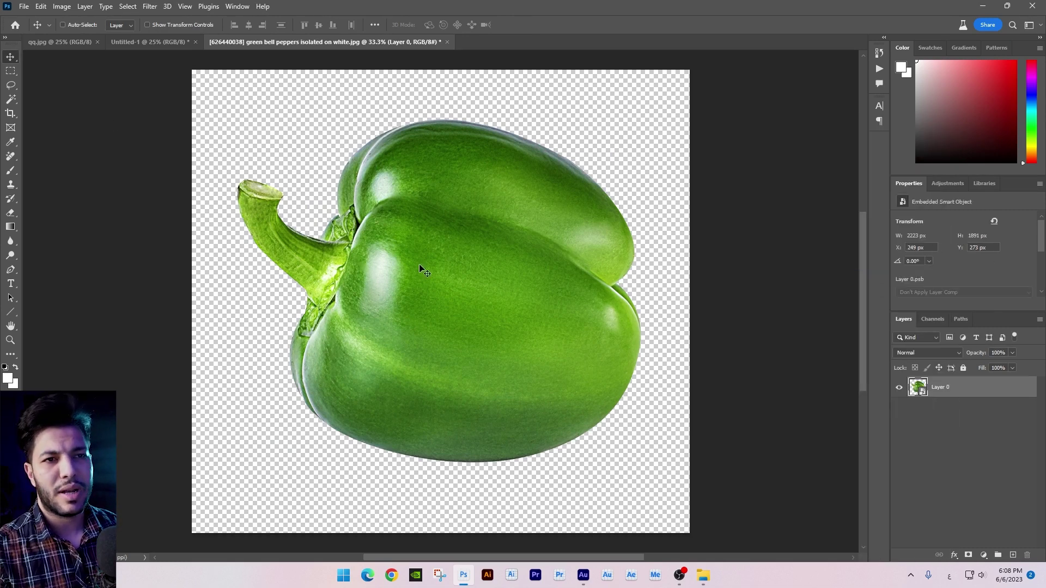
left_click_drag(435, 237, 304, 130)
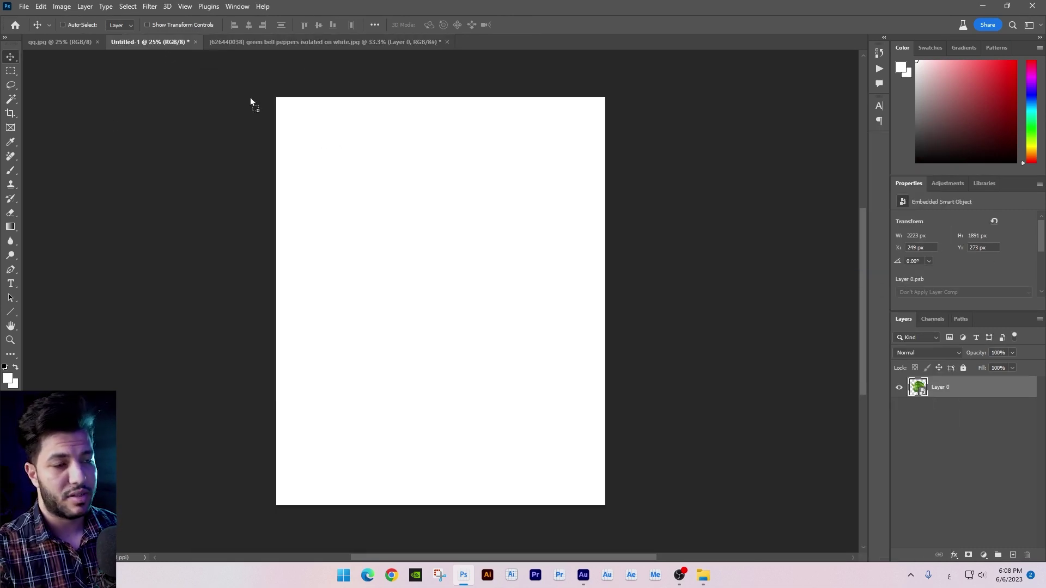
Step: Drop the pepper onto the poster, rotate it toward upright and reposition it
left_click_drag(432, 238, 567, 234)
key("ctrl+t")
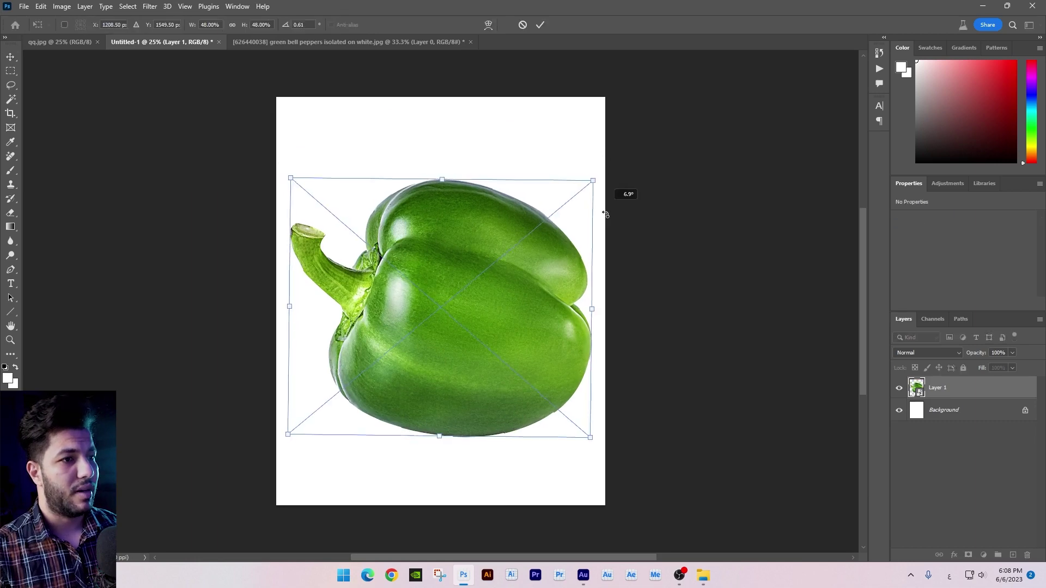
left_click_drag(626, 194, 599, 305)
key("Return")
left_click_drag(548, 329, 582, 269)
key("ctrl+t")
key("Return")
key("ctrl+t")
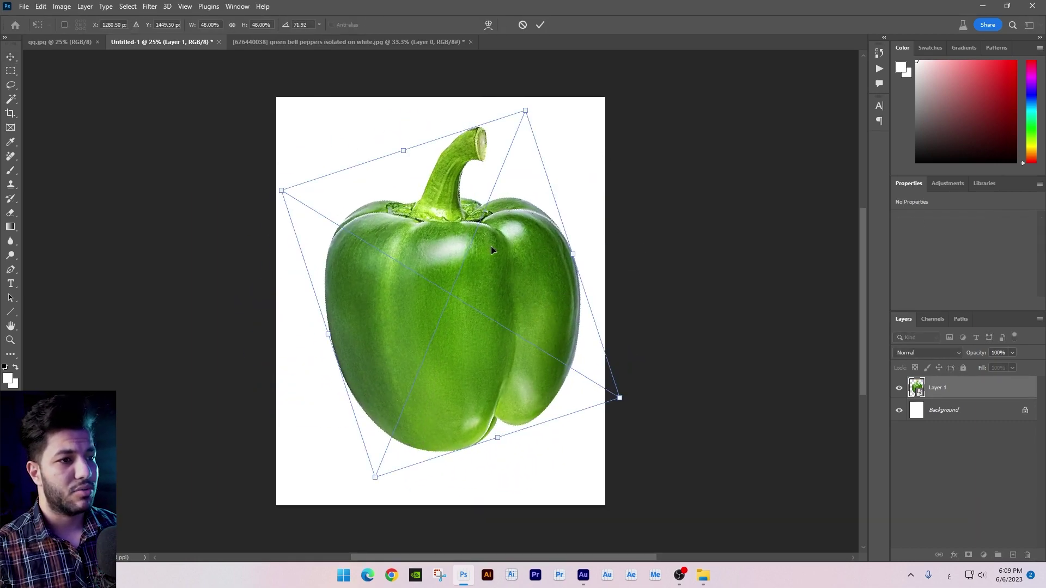
Step: Flip the pepper horizontally, then shrink and tilt it further
right_click(492, 249)
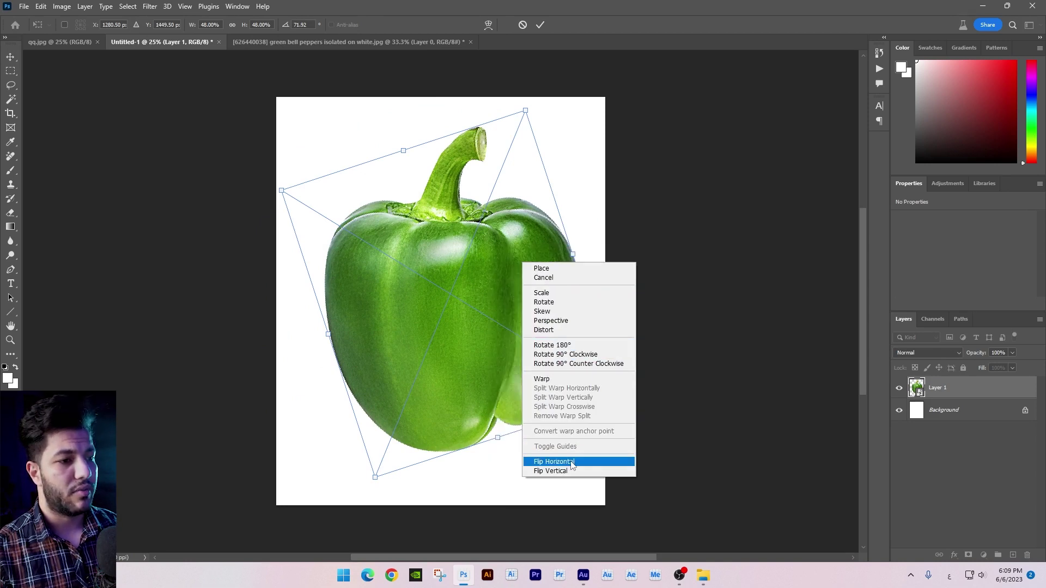
left_click(571, 465)
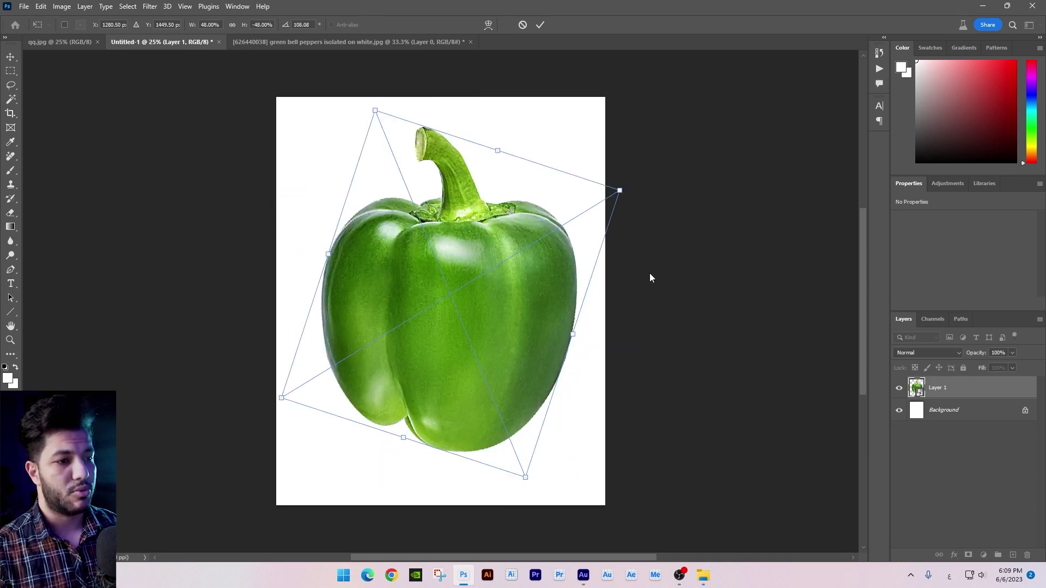
mouse_move(630, 197)
left_mouse_down()
mouse_move(591, 206)
mouse_move(576, 275)
mouse_move(560, 273)
left_mouse_up()
key("Return")
key("ctrl+minus")
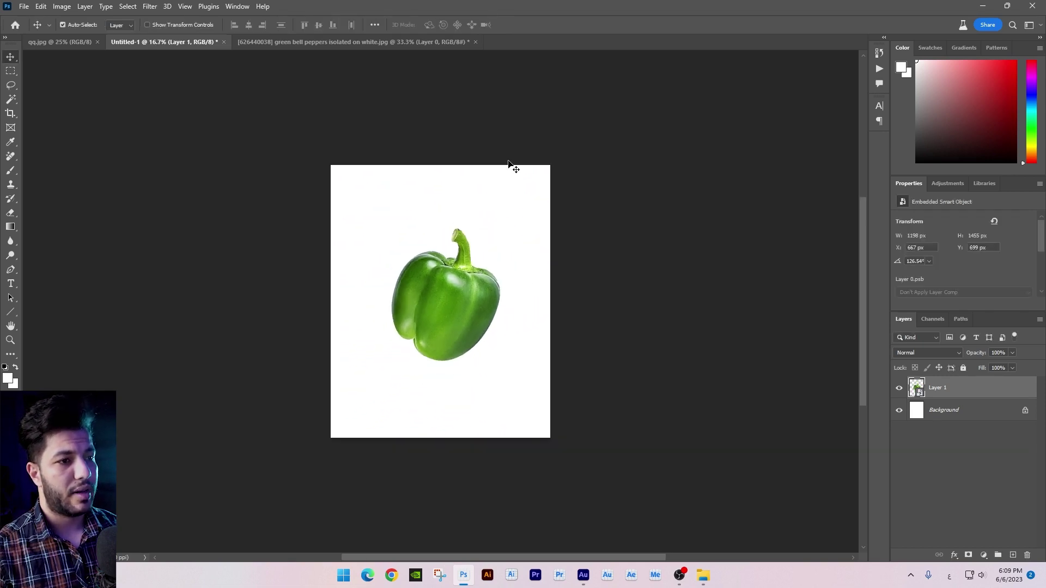
key("ctrl+plus")
key("ctrl+plus")
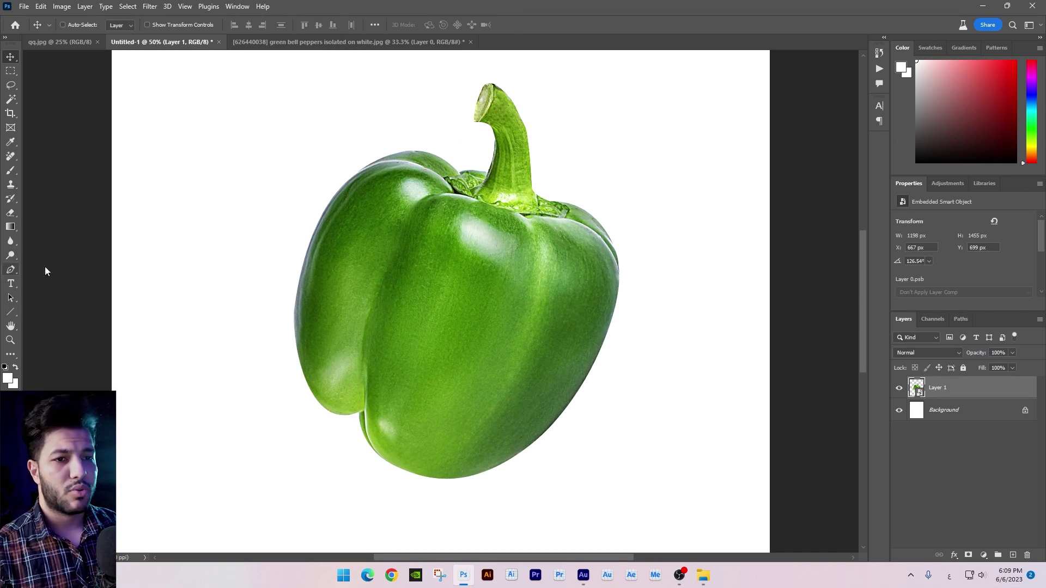
Step: Draw a curved Pen path outlining the top part of the pepper
right_click(10, 269)
left_click(323, 214)
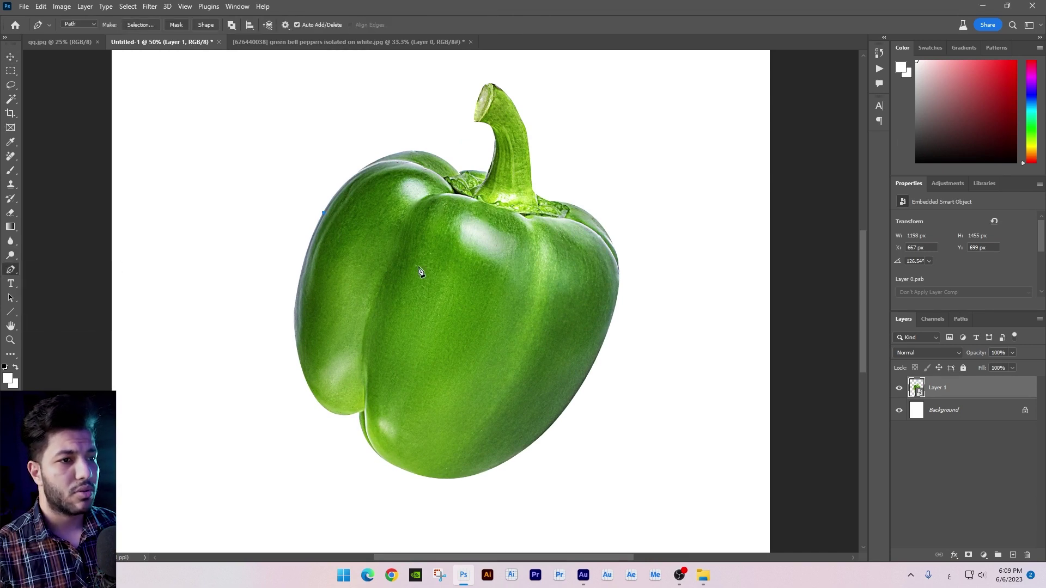
left_click_drag(626, 304, 691, 257)
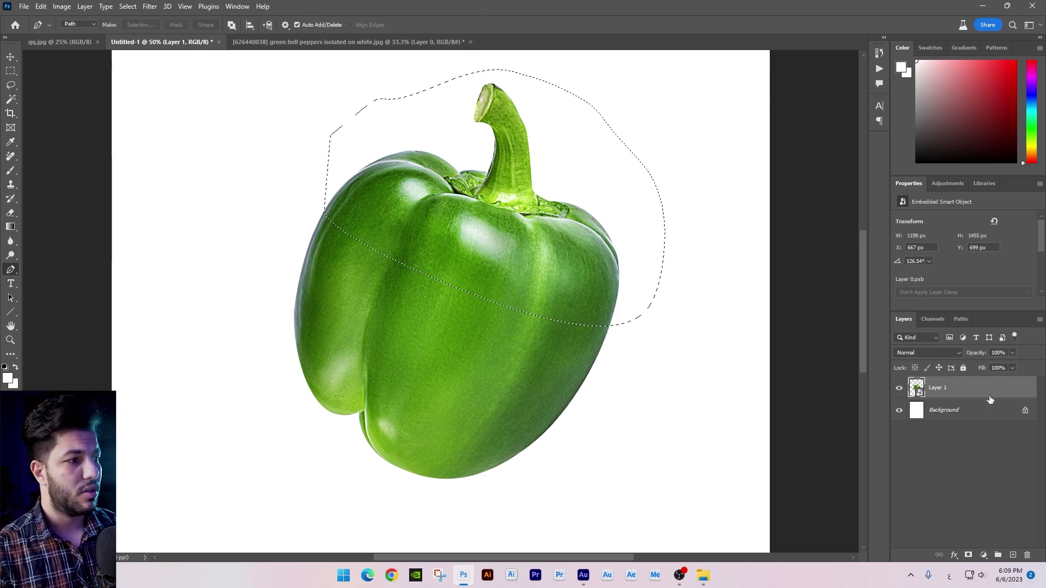
Step: Rasterize the pepper layer and use Layer Via Cut to separate the top
right_click(944, 388)
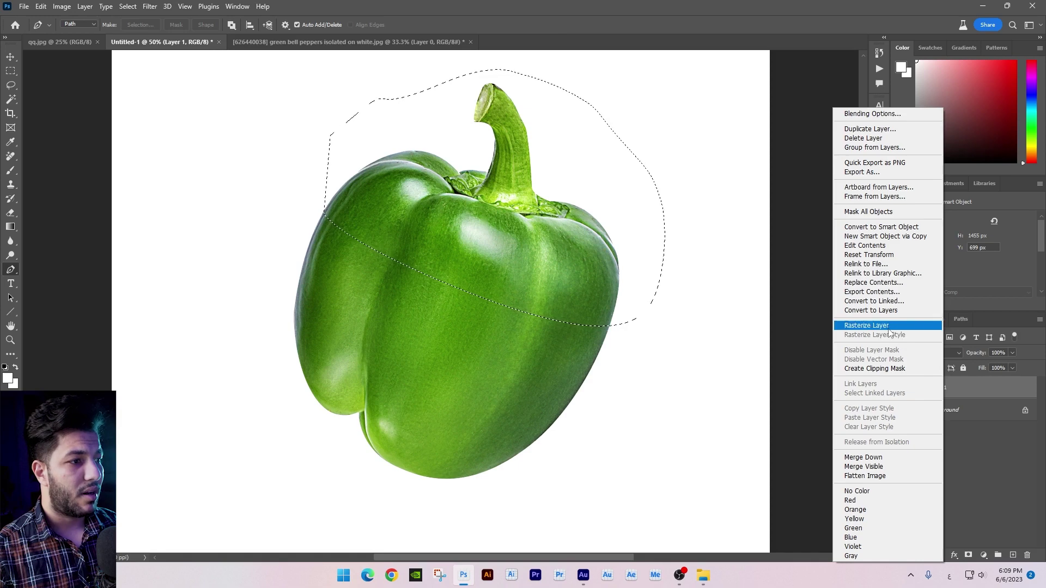
left_click(889, 327)
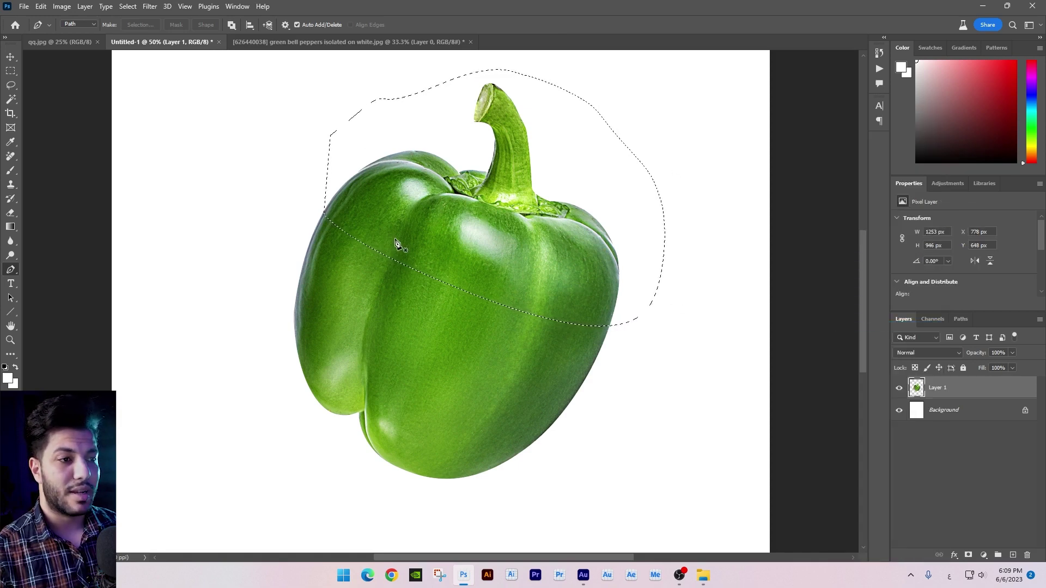
left_click(8, 72)
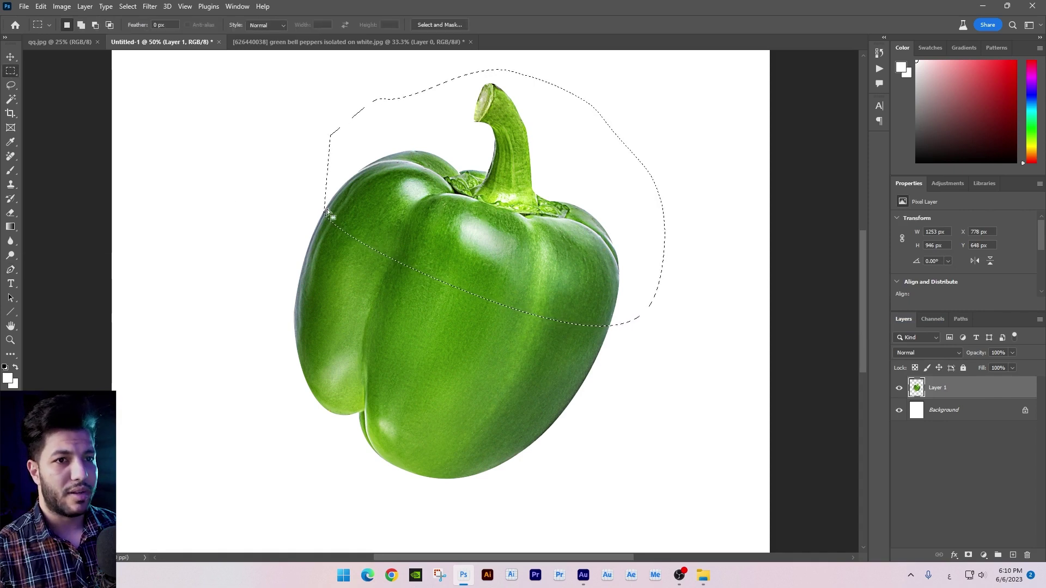
right_click(417, 204)
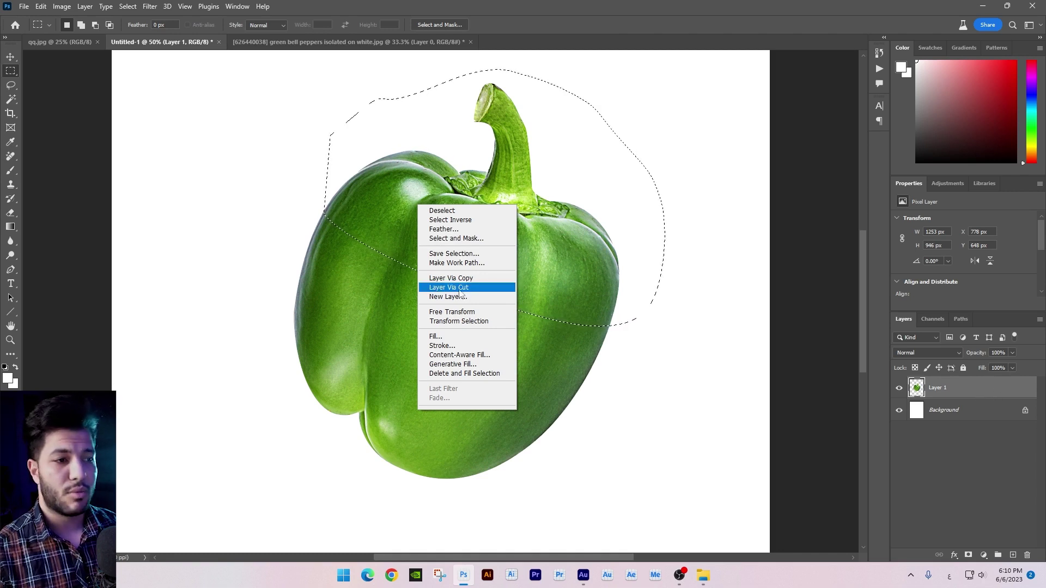
left_click(465, 288)
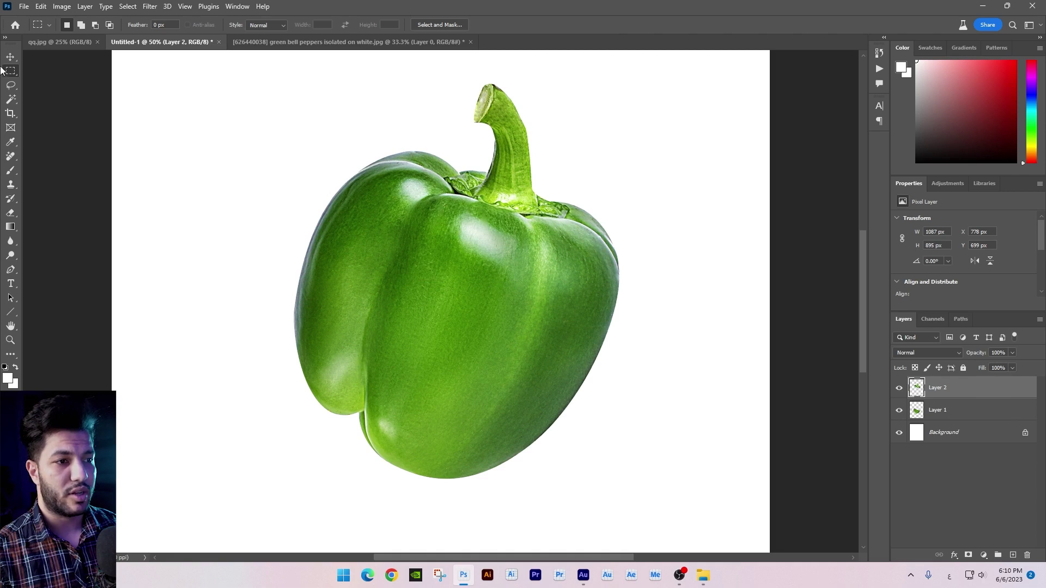
Step: Move the top and lower pepper pieces apart on the poster
key("v")
left_click_drag(546, 246, 597, 182)
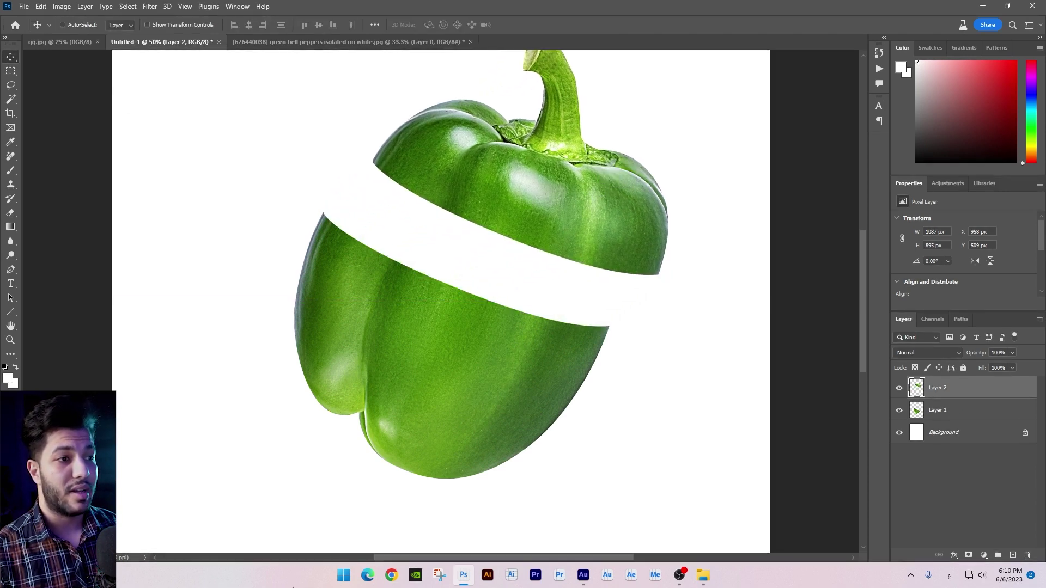
right_click(465, 380)
left_click(490, 386)
left_click_drag(465, 379, 417, 403)
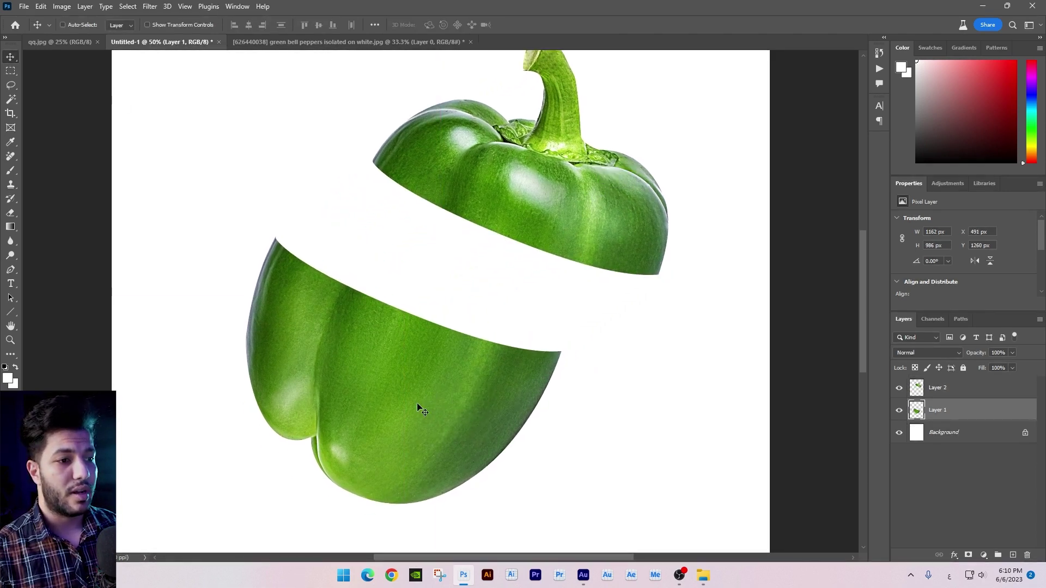
right_click(651, 229)
left_click(671, 256)
left_click_drag(670, 256, 632, 291)
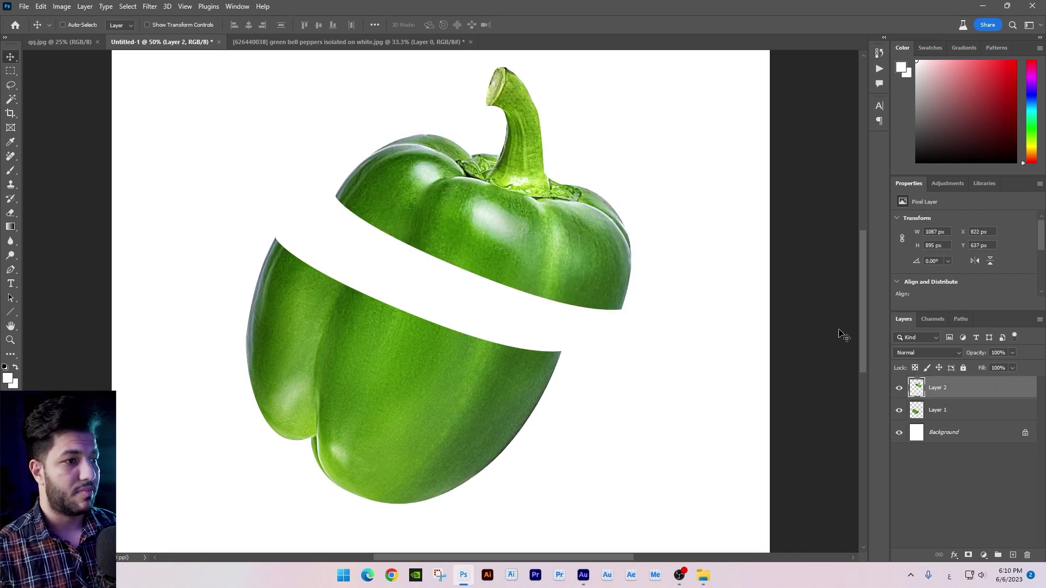
Step: Convert both pepper pieces to smart objects and shrink them together toward lower-left
right_click(948, 388)
left_click(888, 275)
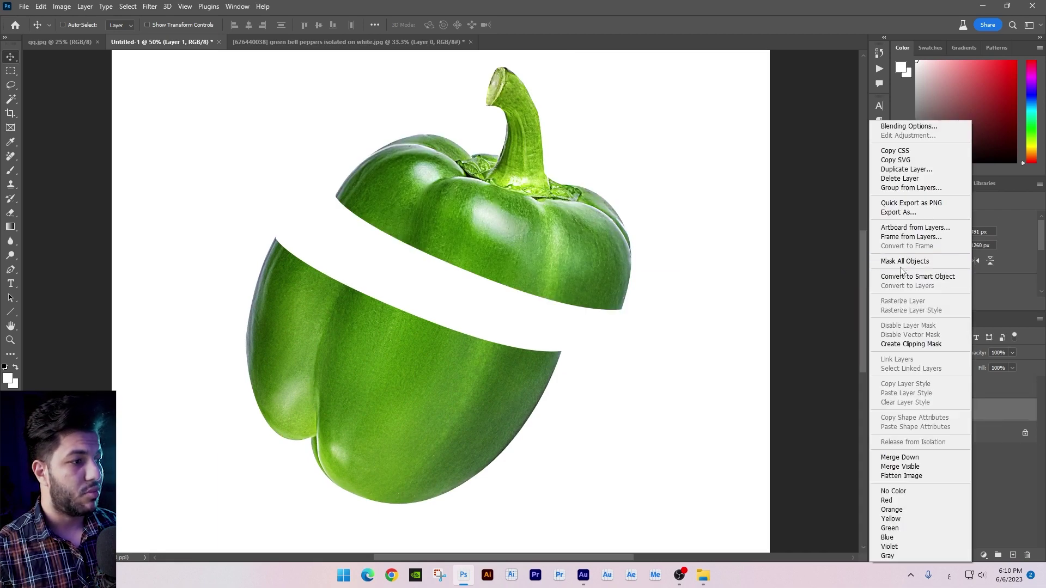
left_click(918, 276)
key("ctrl+t")
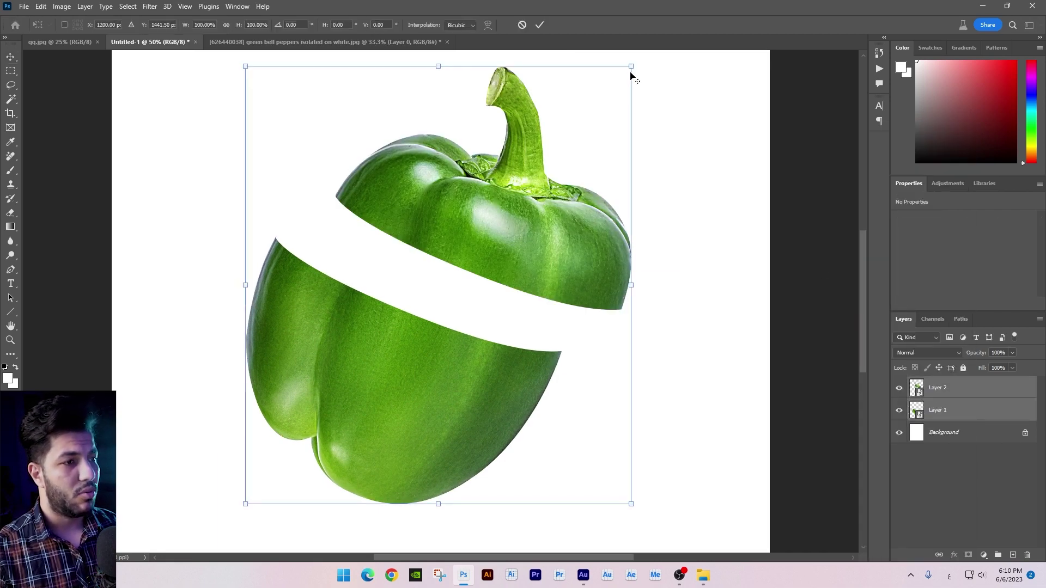
left_click_drag(630, 74, 546, 149)
key("Return")
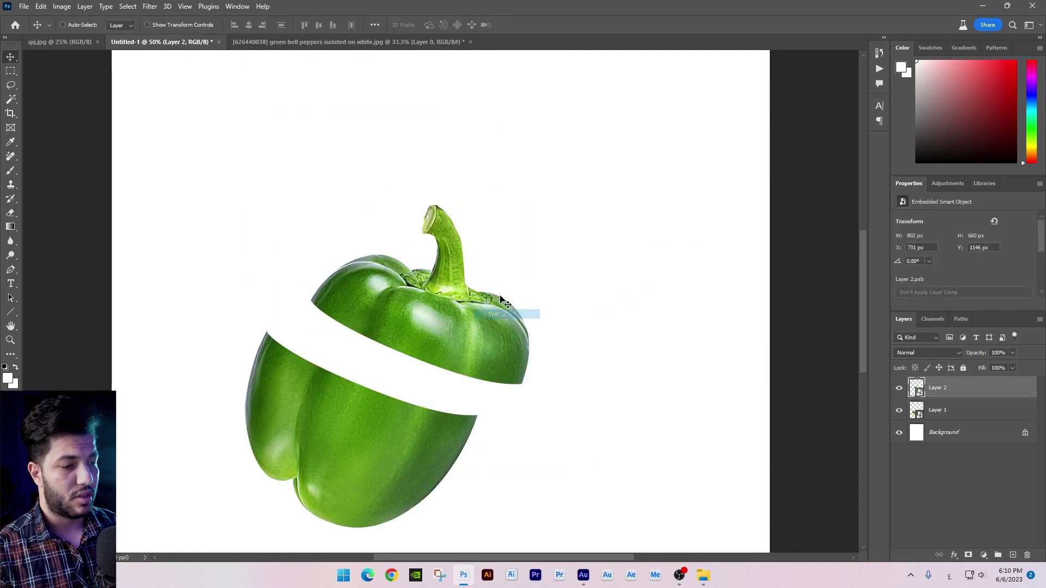
Step: Move the top pepper half up-right and tilt it, then fit the canvas in view
left_click(480, 315, "ctrl")
key("ctrl+t")
mouse_move(658, 229)
left_mouse_down()
mouse_move(643, 267)
mouse_move(651, 248)
mouse_move(595, 209)
left_mouse_up()
key("Return")
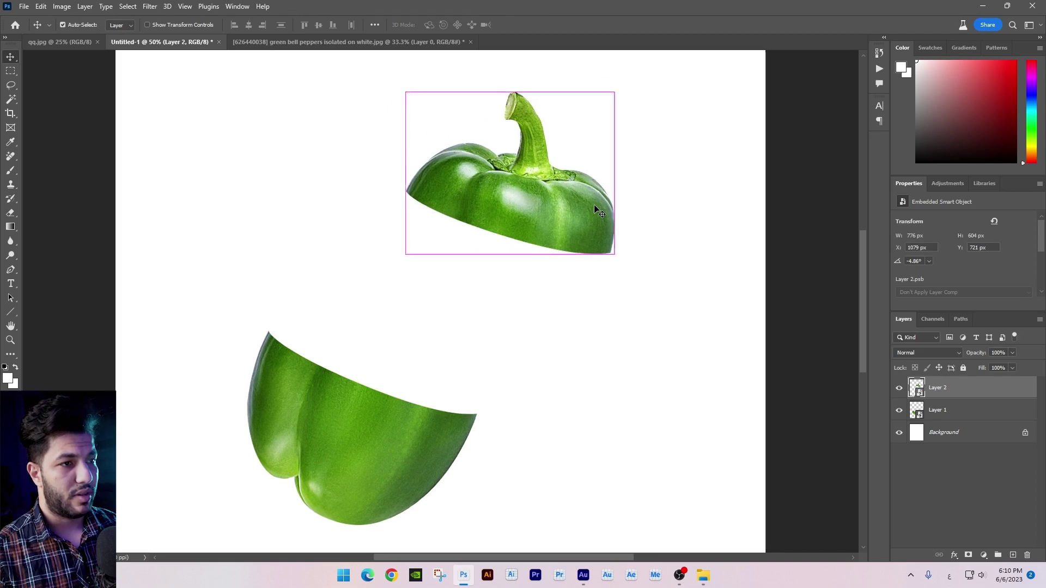
key("ctrl+minus")
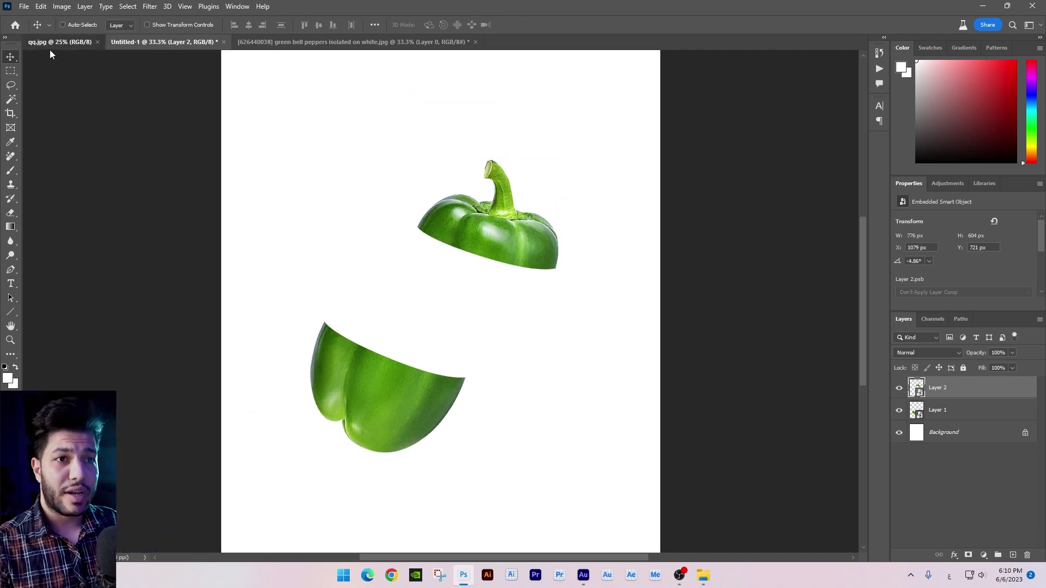
Step: Compare against the finished burger reference poster, then open the jalapeño slices image 6.png
left_click(50, 48)
left_click(179, 41)
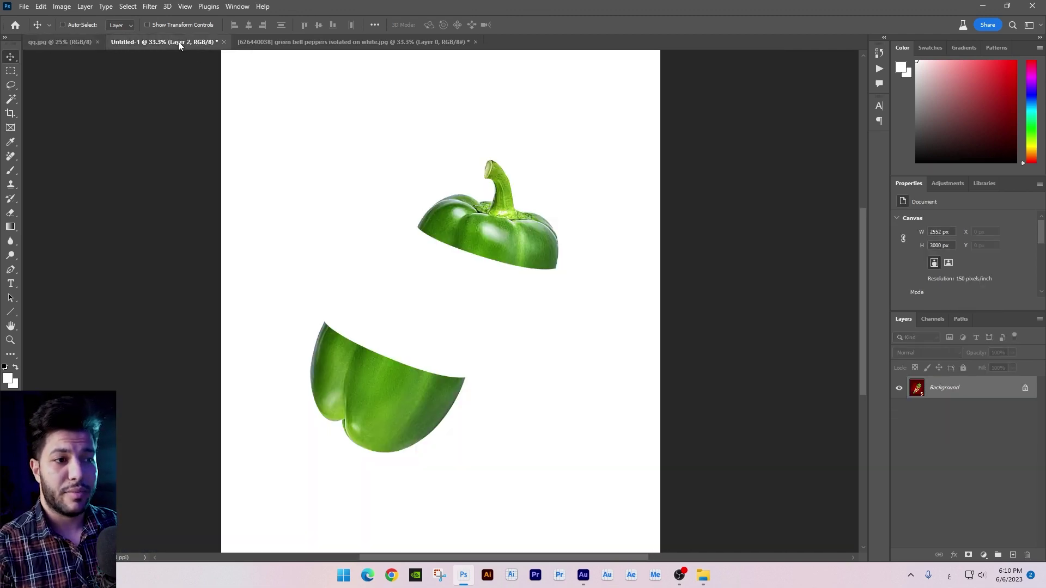
left_click(53, 41)
left_click(177, 43)
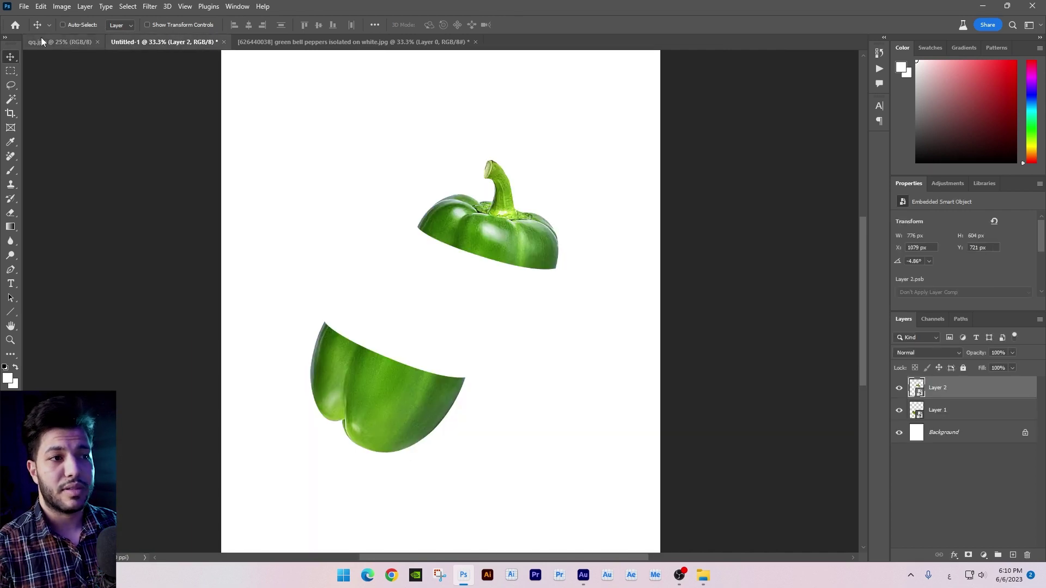
left_click(74, 43)
left_click(165, 41)
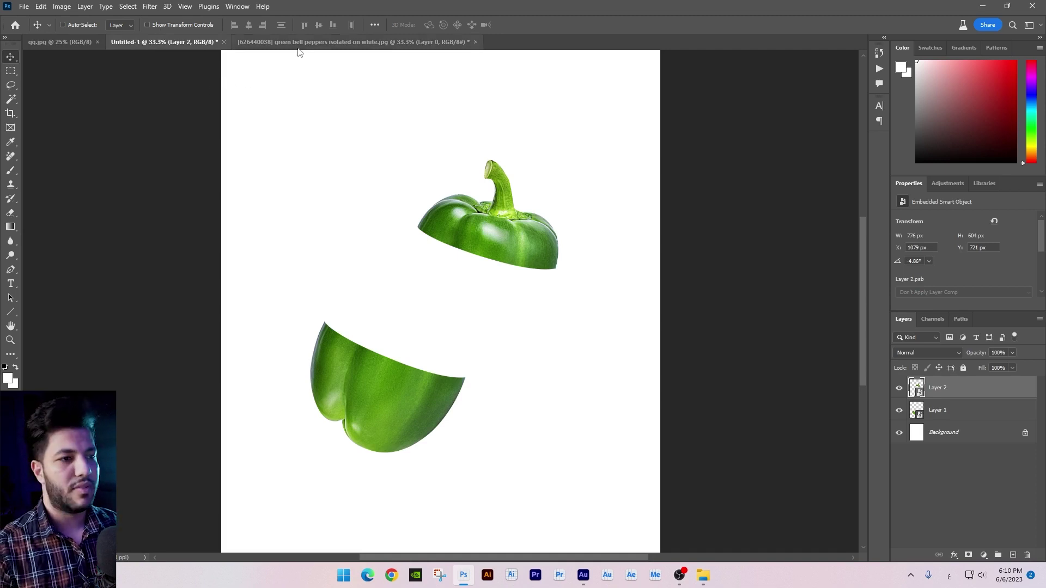
key("alt+Tab")
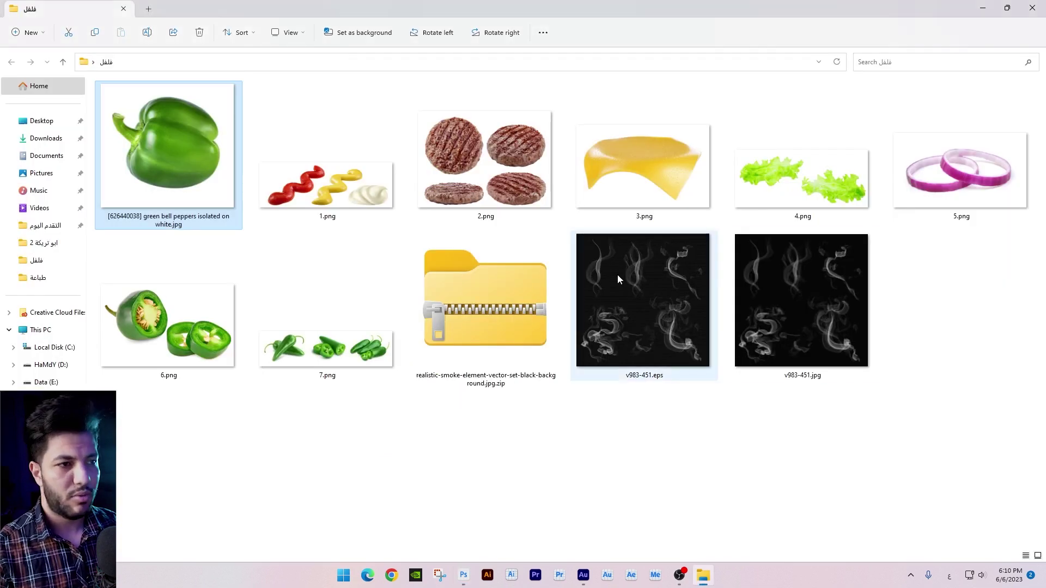
double_click(217, 331)
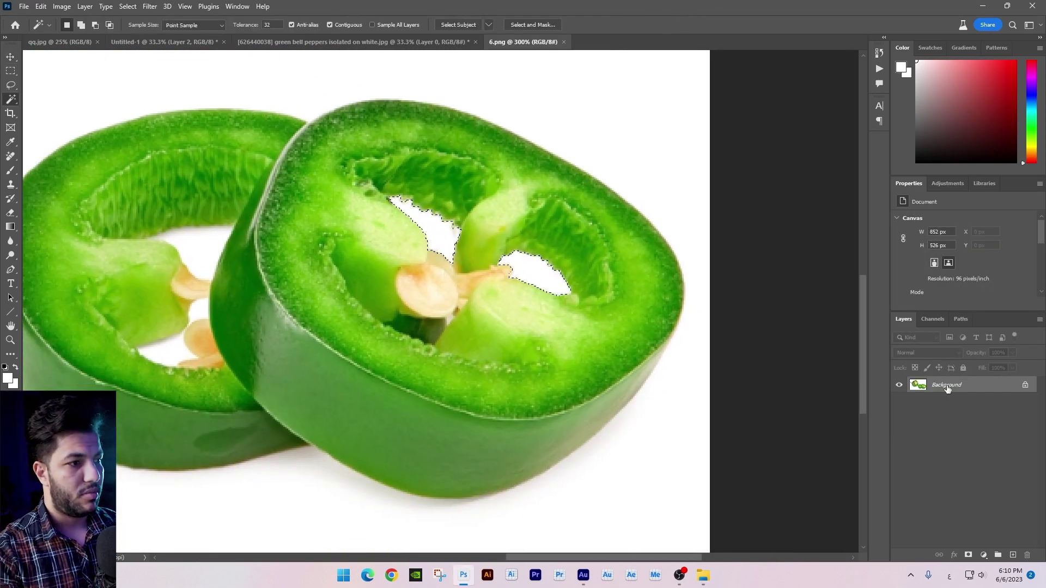
Step: Unlock 6.png and delete all its white background, then deselect
double_click(946, 385)
key("Return")
key("Delete")
left_click(260, 93)
key("Delete")
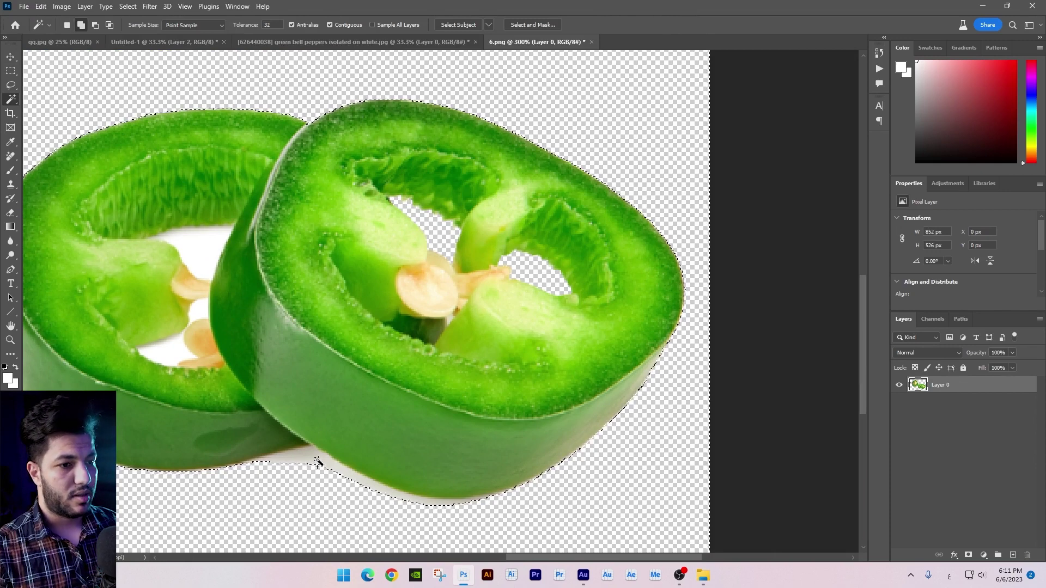
key("ctrl+d")
Step: Trace the front jalapeño slice with the Pen tool and load it as a selection
key("p")
left_click(318, 447)
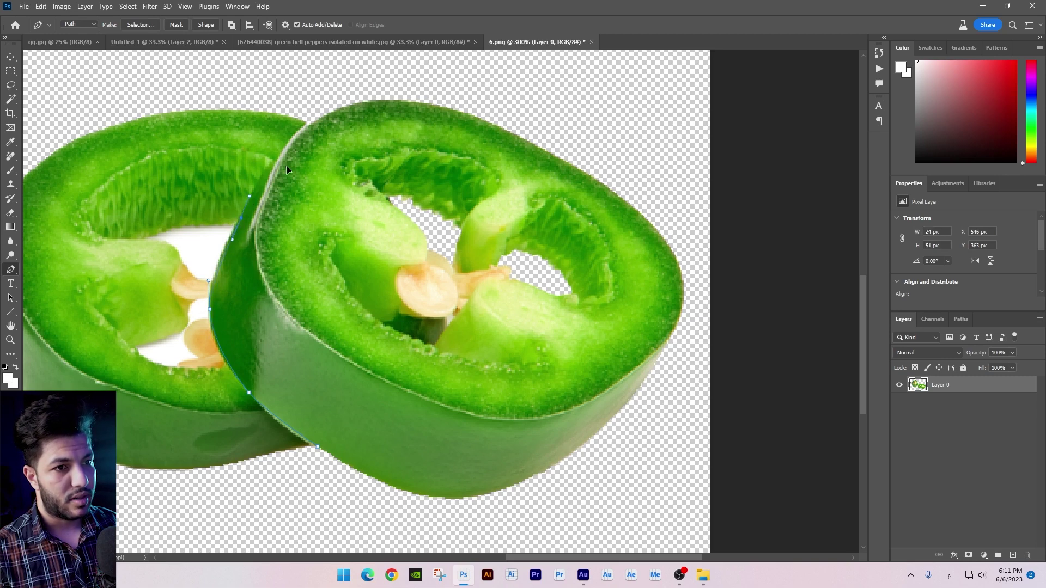
left_click_drag(732, 241, 762, 305)
left_click_drag(780, 355, 344, 496)
left_click(343, 487)
key("ctrl+Return")
Step: Copy the front slice onto its own layer and convert it to a smart object
key("m")
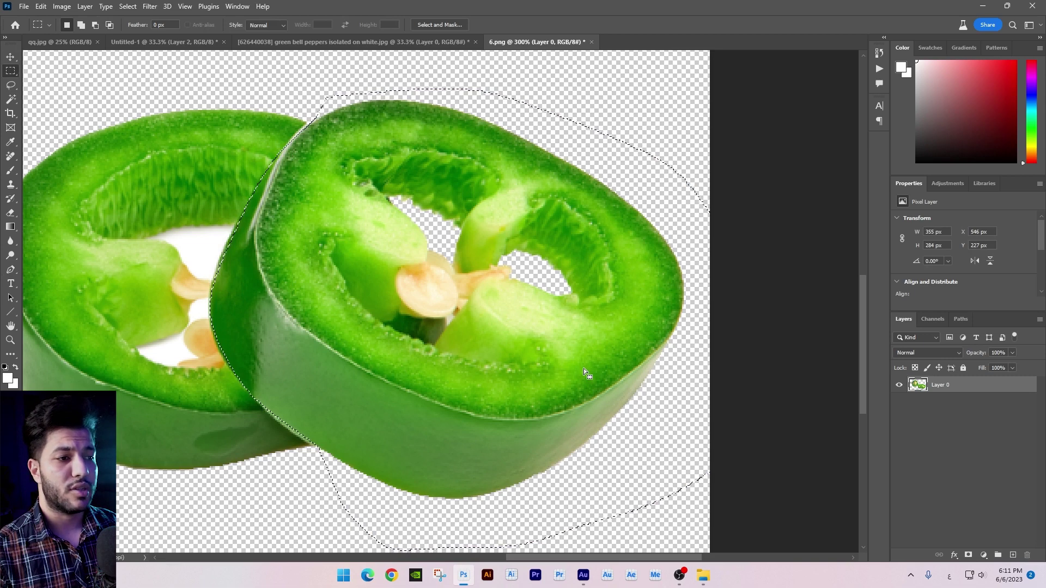
right_click(581, 362)
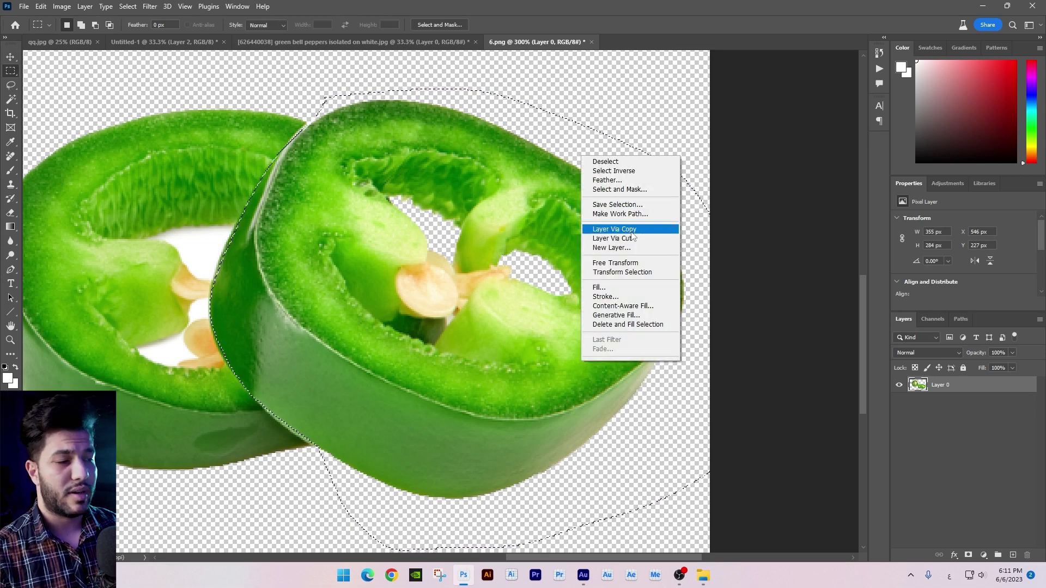
left_click(613, 238)
right_click(965, 385)
left_click(883, 276)
Step: Bring the slice into the poster, shrunk and tilted just below the top pepper half
key("v")
mouse_move(524, 227)
left_mouse_down()
mouse_move(499, 286)
mouse_move(558, 316)
left_mouse_up()
key("ctrl+t")
left_click_drag(540, 281, 561, 291)
key("Return")
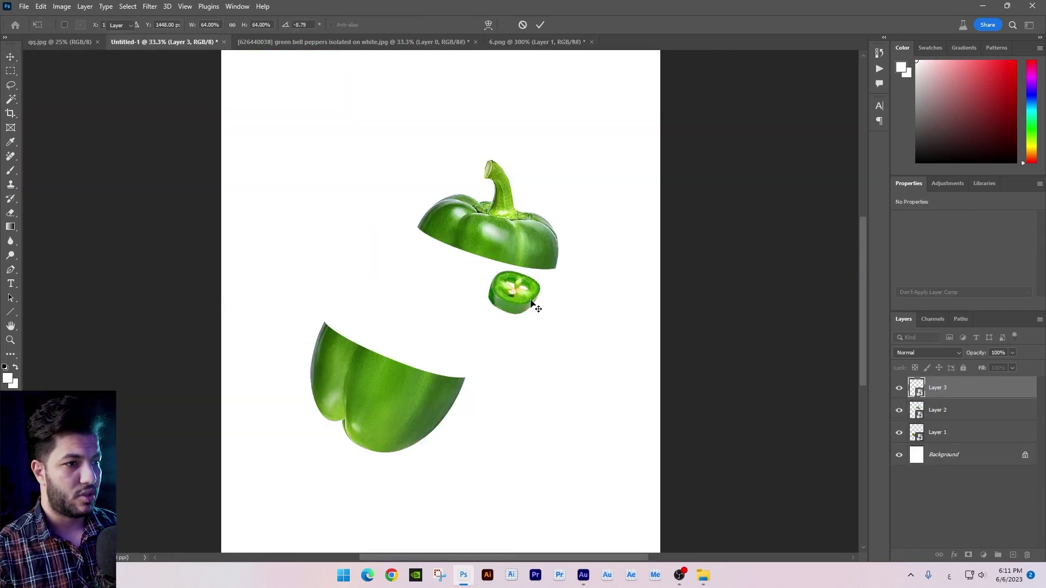
Step: Zoom in and nudge the top pepper half slightly to the left
key("ctrl+plus")
key("ctrl+plus")
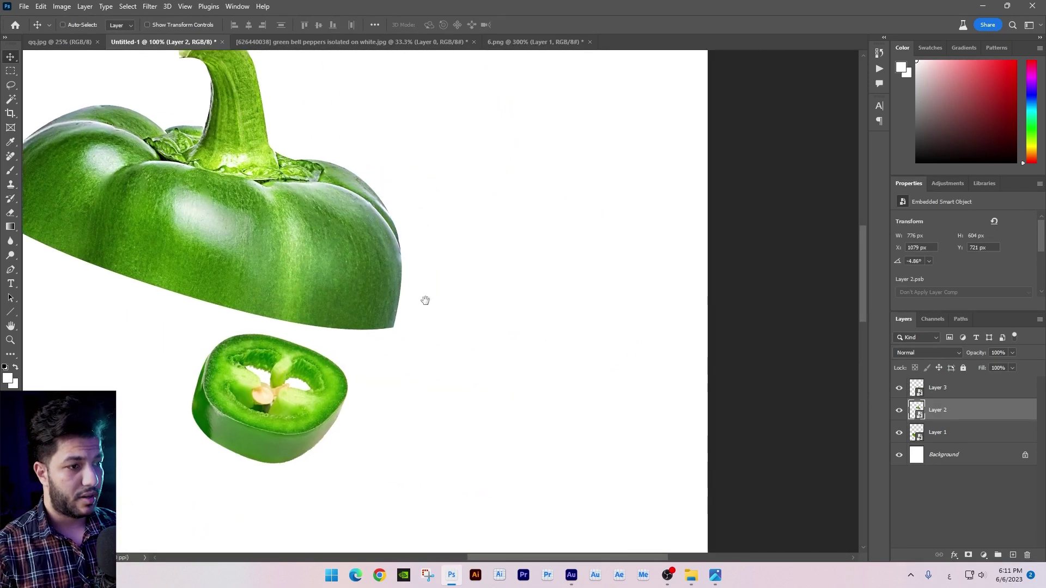
right_click(384, 305)
mouse_move(349, 307)
left_mouse_down()
mouse_move(398, 292)
mouse_move(339, 300)
mouse_move(422, 330)
left_mouse_up()
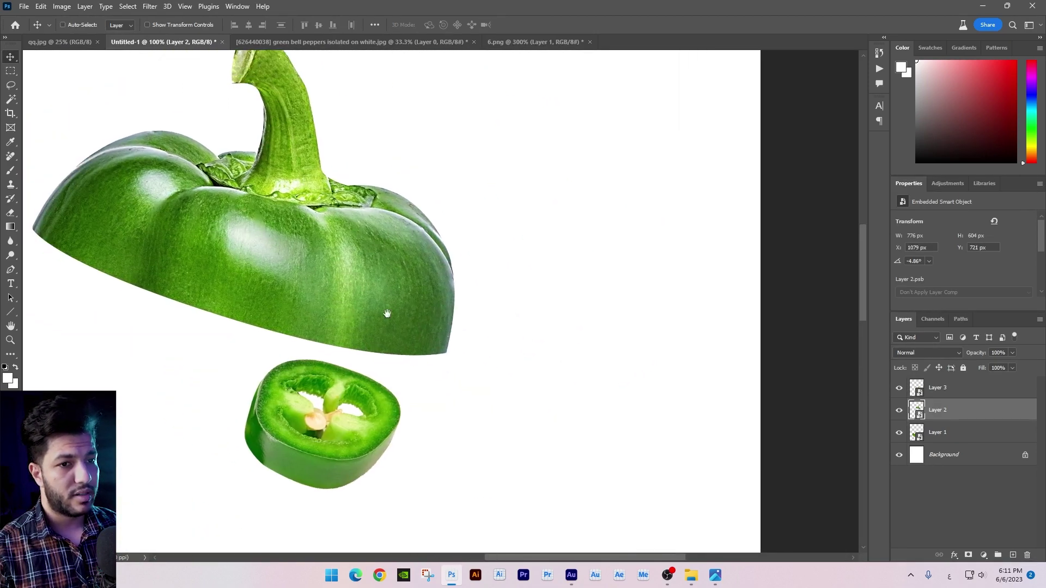
Step: Rasterize the top pepper half into a pixel layer, clearing the selection and path
key("p")
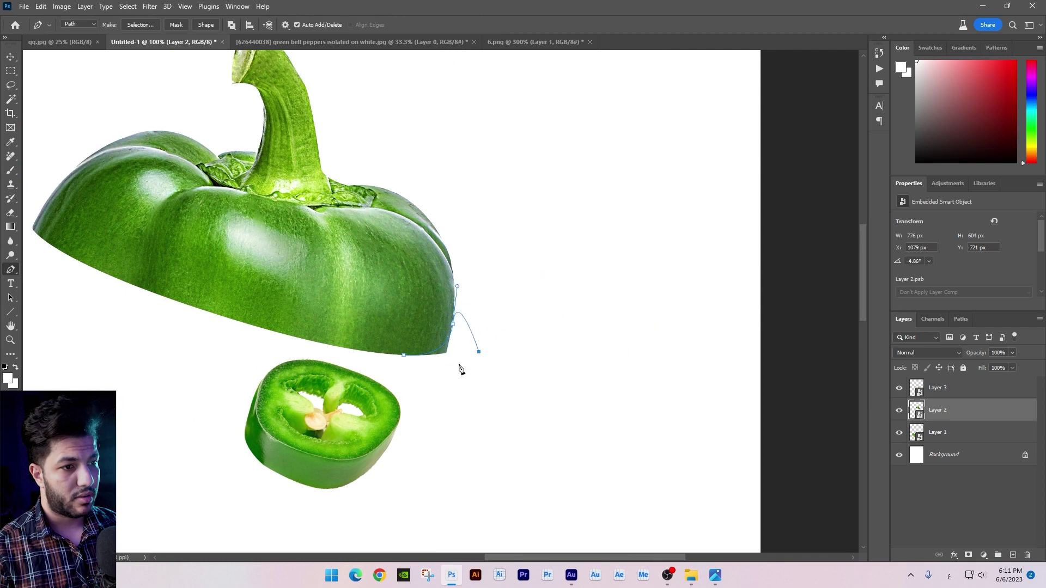
key("ctrl+Return")
right_click(936, 419)
left_click(866, 326)
key("ctrl+d")
scroll(240, 291, "left", 5)
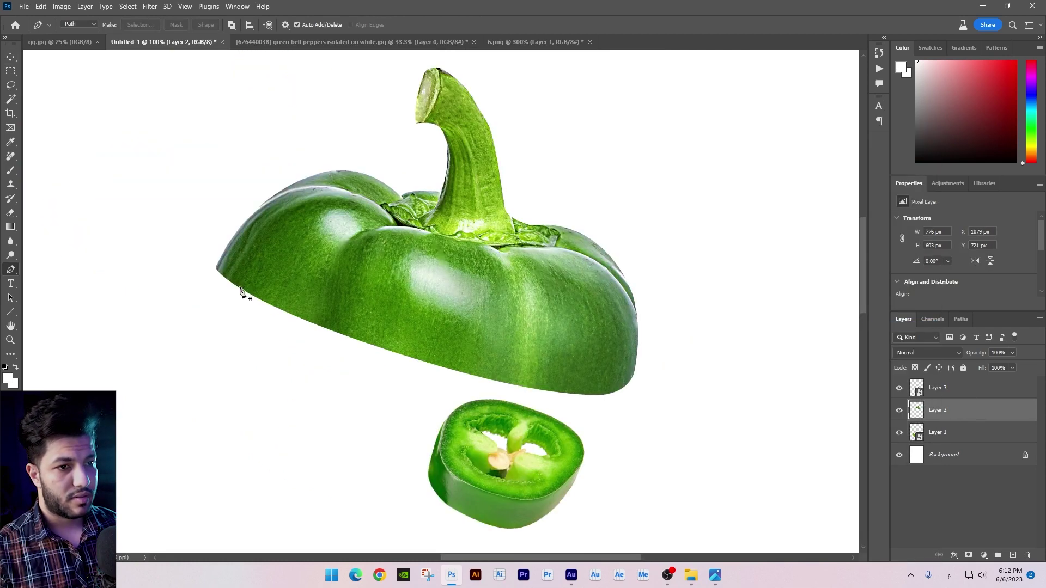
key("Escape")
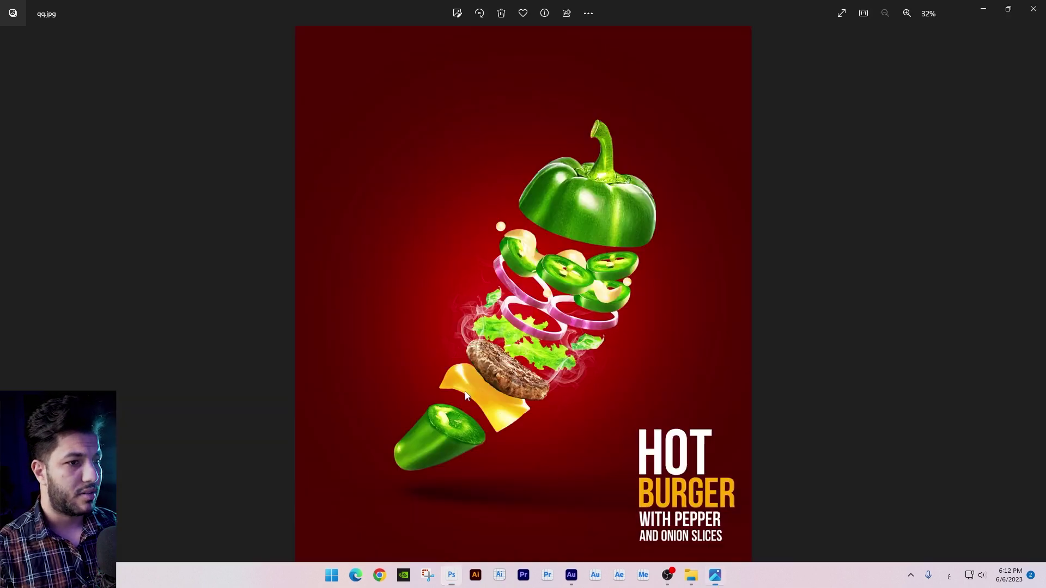
Step: Skew the jalapeño slice into a flattened perspective side view
key("alt+Tab")
key("ctrl+plus")
key("ctrl+t")
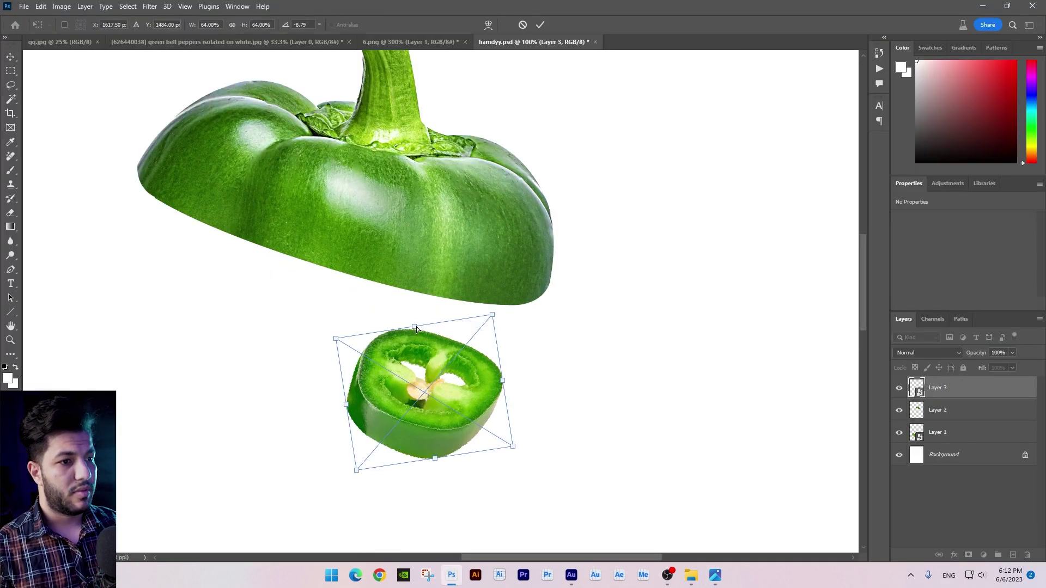
left_click_drag(413, 329, 409, 352)
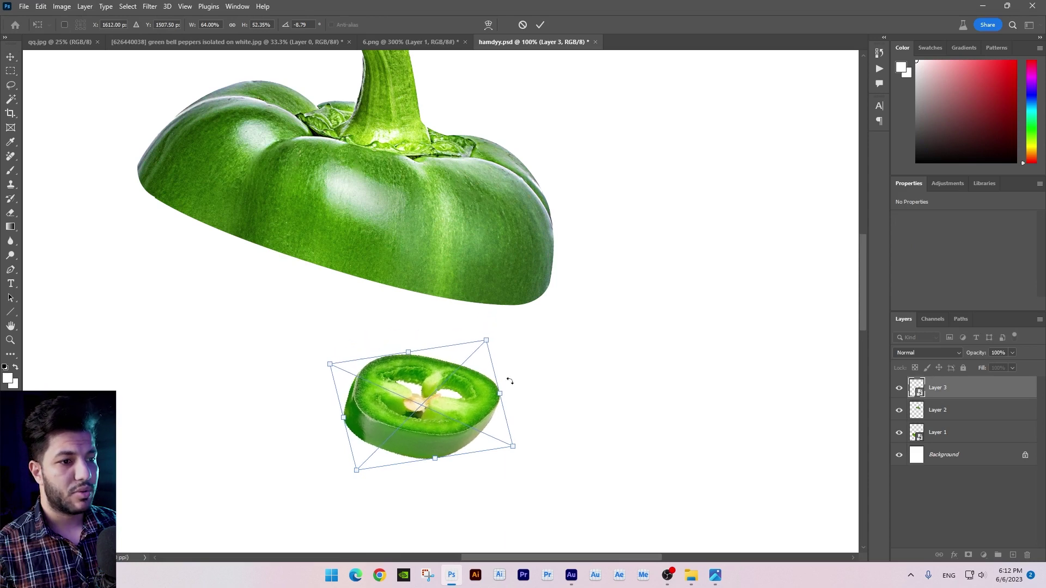
left_click_drag(483, 343, 458, 361)
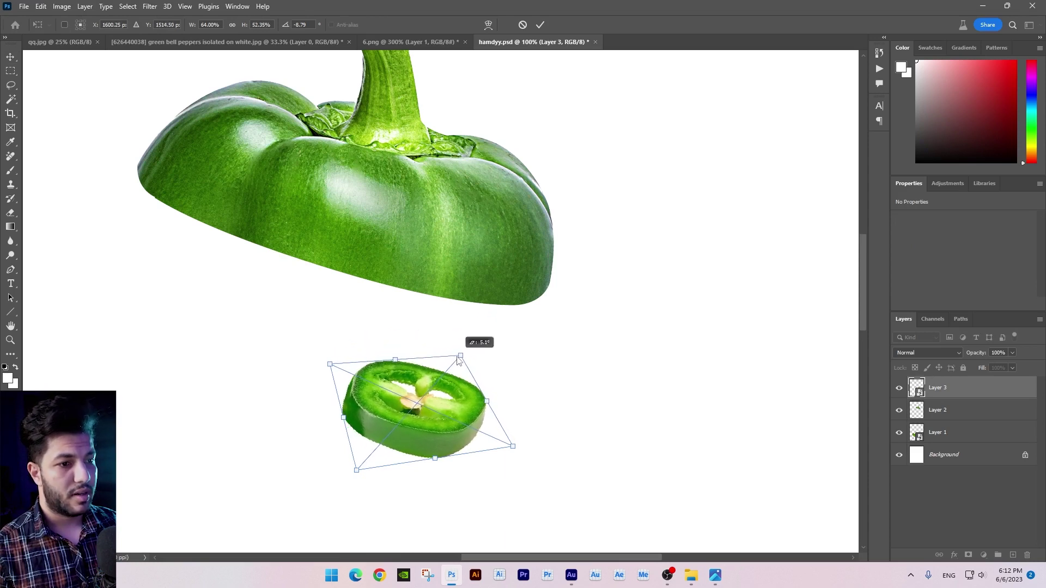
left_click_drag(513, 446, 519, 443)
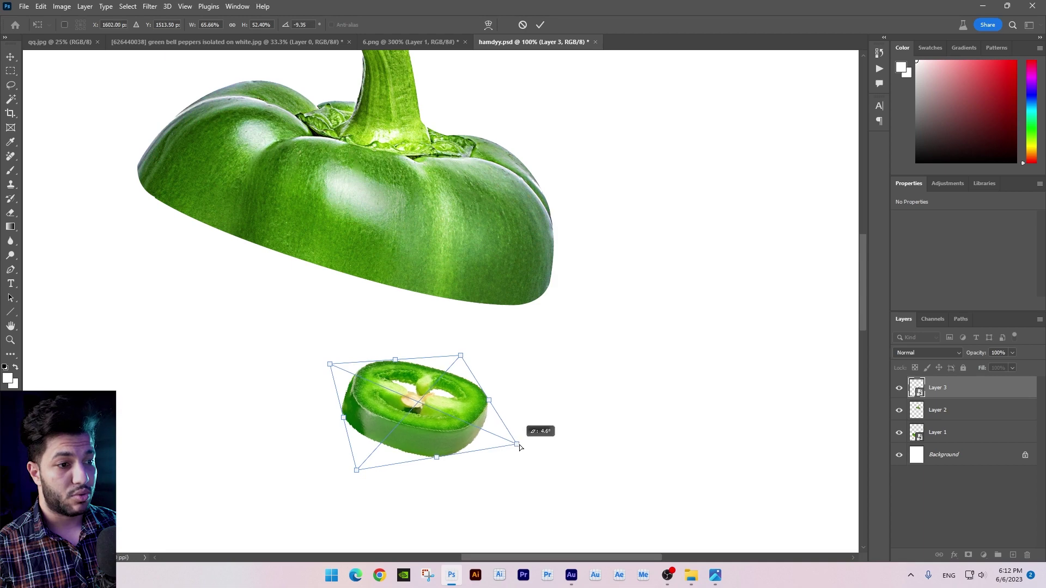
left_click_drag(466, 359, 457, 360)
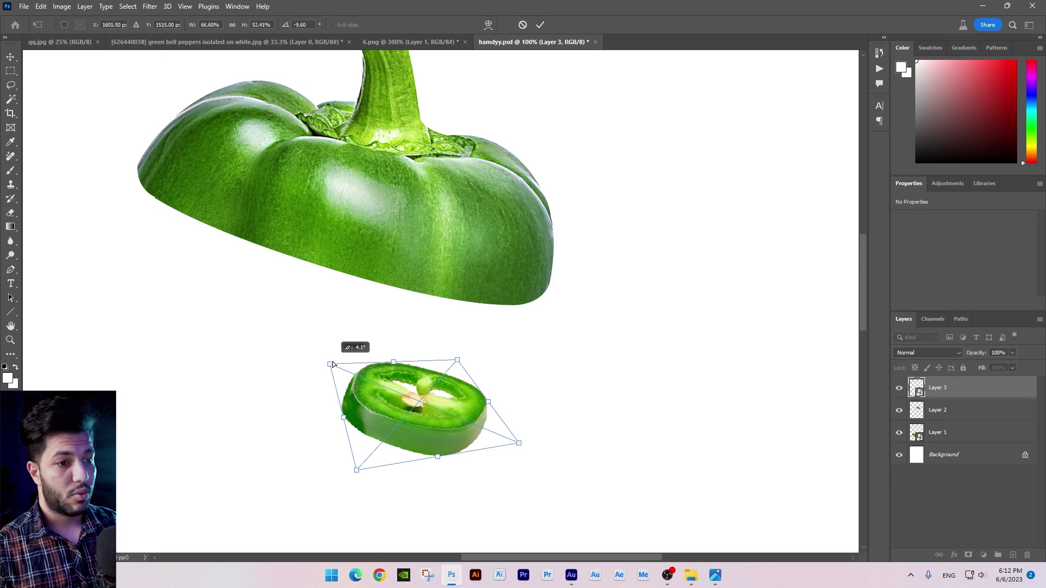
key("Return")
Step: Alt-drag a duplicate of the slice to the left of the original
scroll(525, 369, "down", 2)
key("alt+Tab")
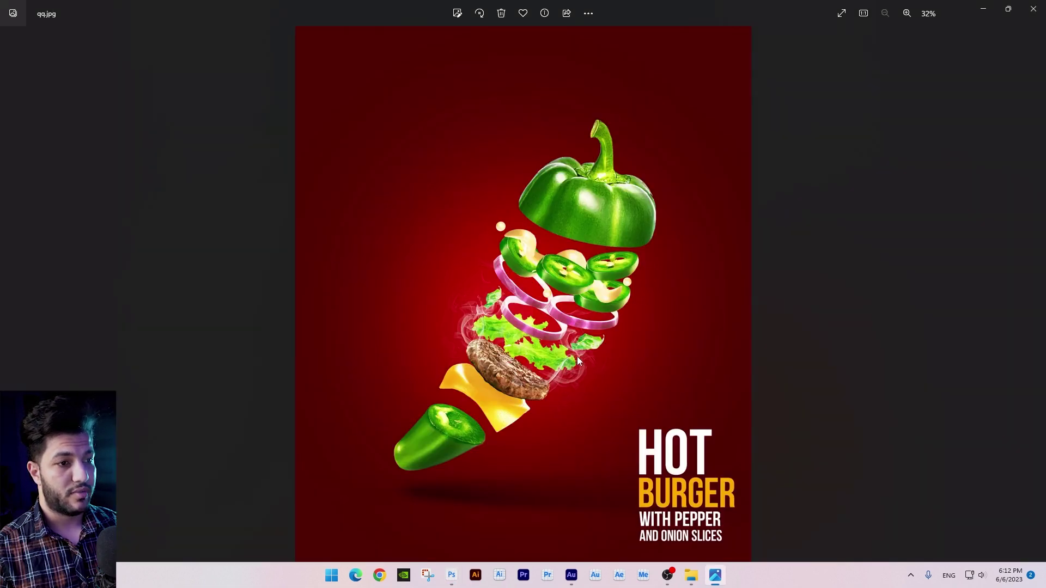
key("alt+Tab")
left_click_drag(439, 362, 319, 303)
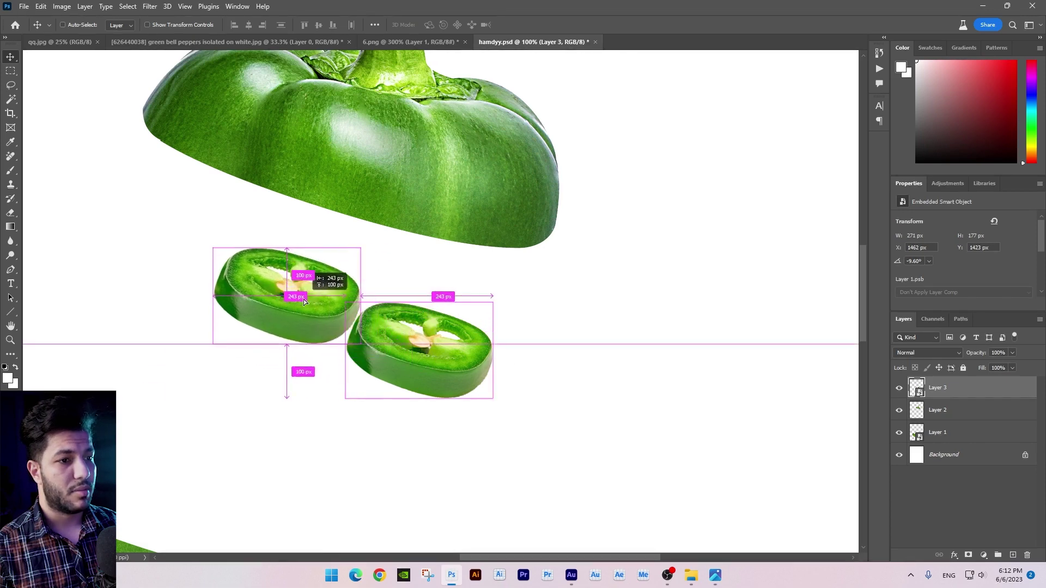
Step: Tilt the duplicated jalapeño slice, move Layer 3 copy 2 below Layer 3, and nudge the left slice
key("alt+Tab")
key("alt+Tab")
key("ctrl+t")
left_click_drag(382, 256, 436, 289)
left_click_drag(347, 285, 374, 303)
key("Return")
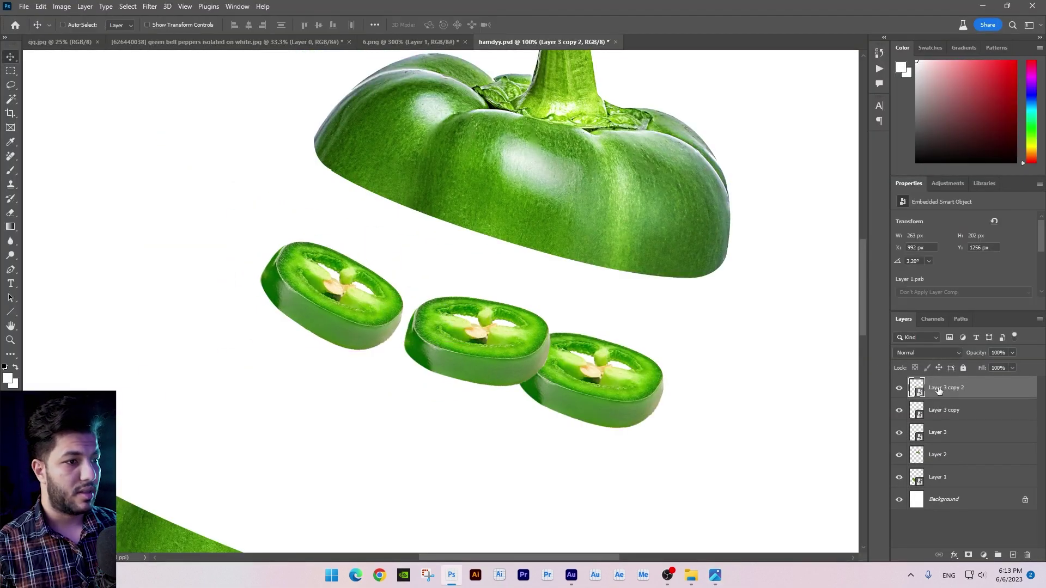
left_click_drag(938, 390, 939, 434)
left_click_drag(286, 298, 323, 317)
Step: Reposition the third jalapeño slice right and down, nudging it into the row
key("alt+Tab")
key("alt+Tab")
right_click(577, 398)
left_click(594, 413)
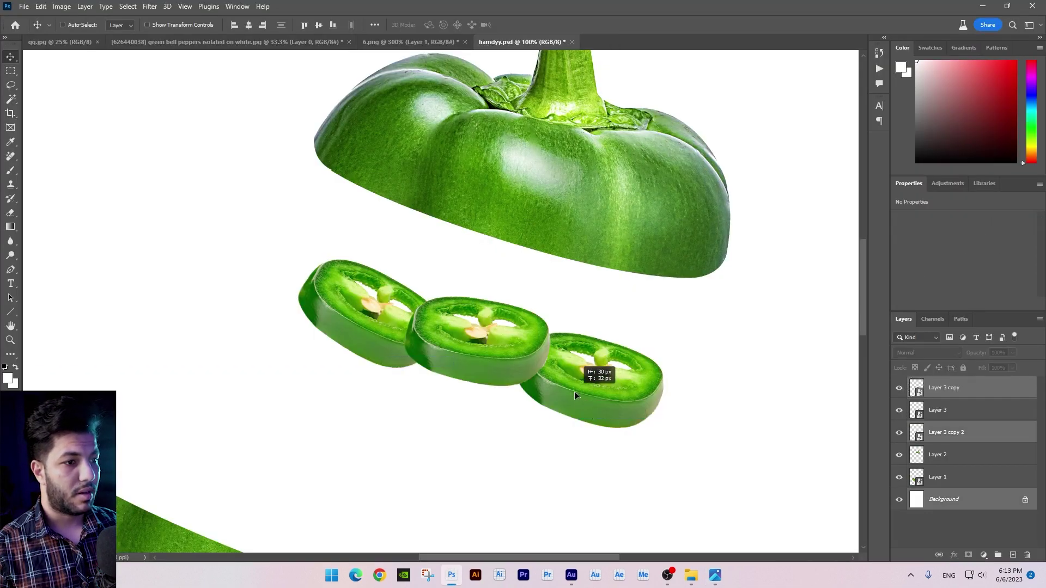
key("ctrl+t")
left_click_drag(659, 413, 694, 423)
left_click_drag(683, 256, 677, 240)
key("Escape")
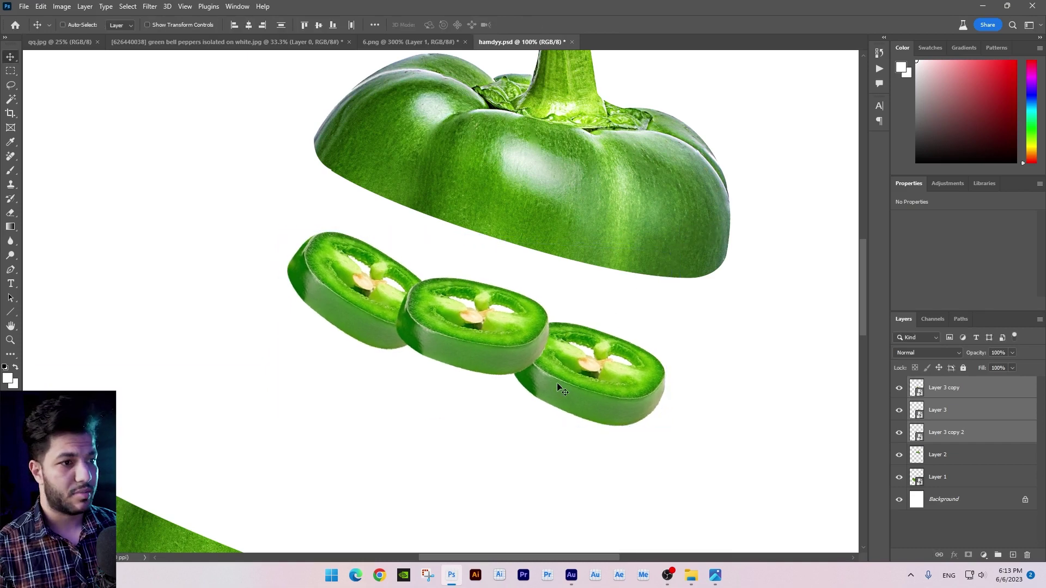
left_click_drag(560, 384, 632, 388)
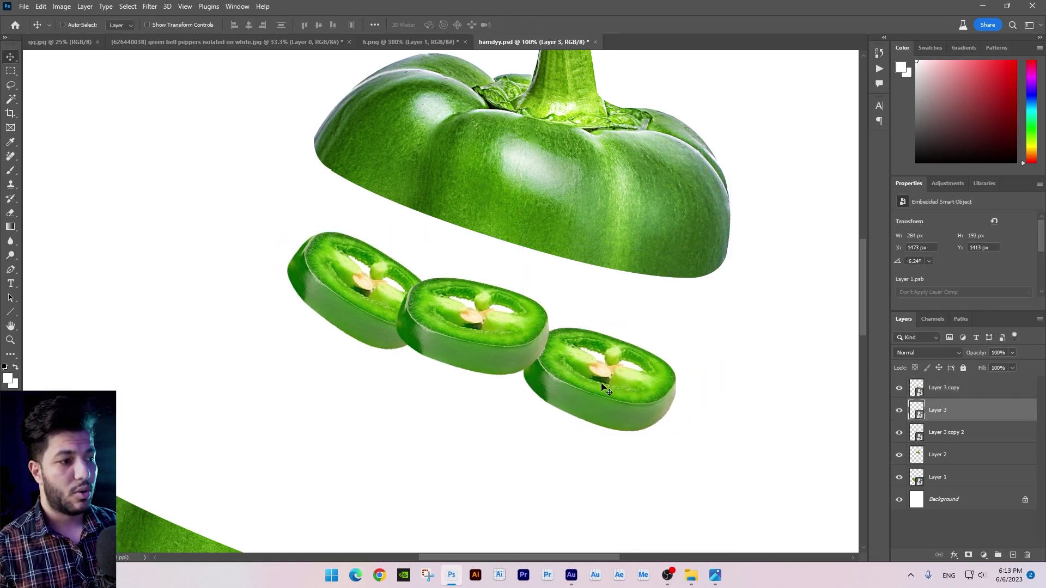
key("shift+Left")
key("shift+Left")
key("shift+Up")
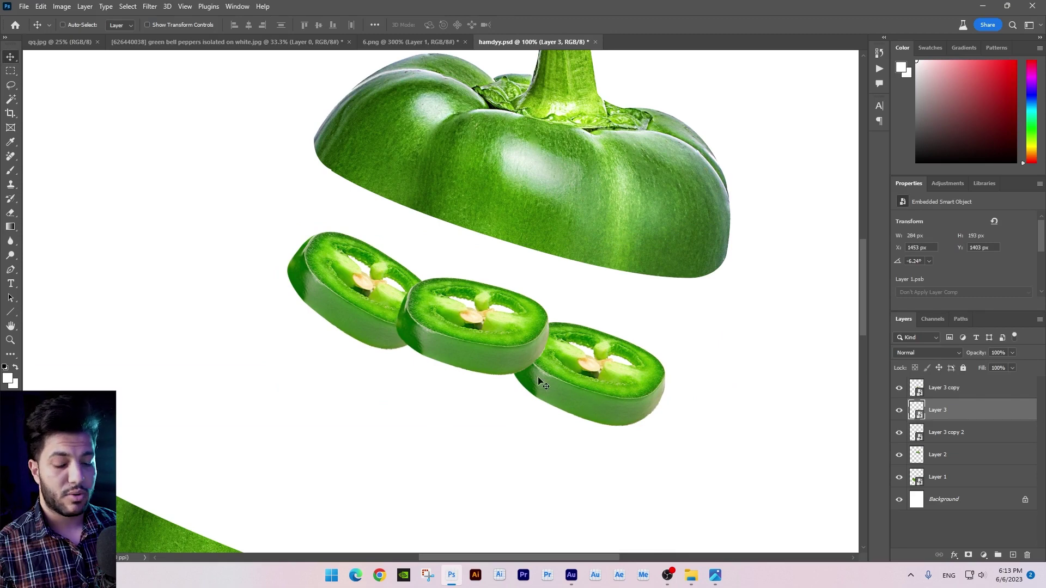
Step: Select the three jalapeño slice layers and move them together beneath the pepper top
right_click(499, 360)
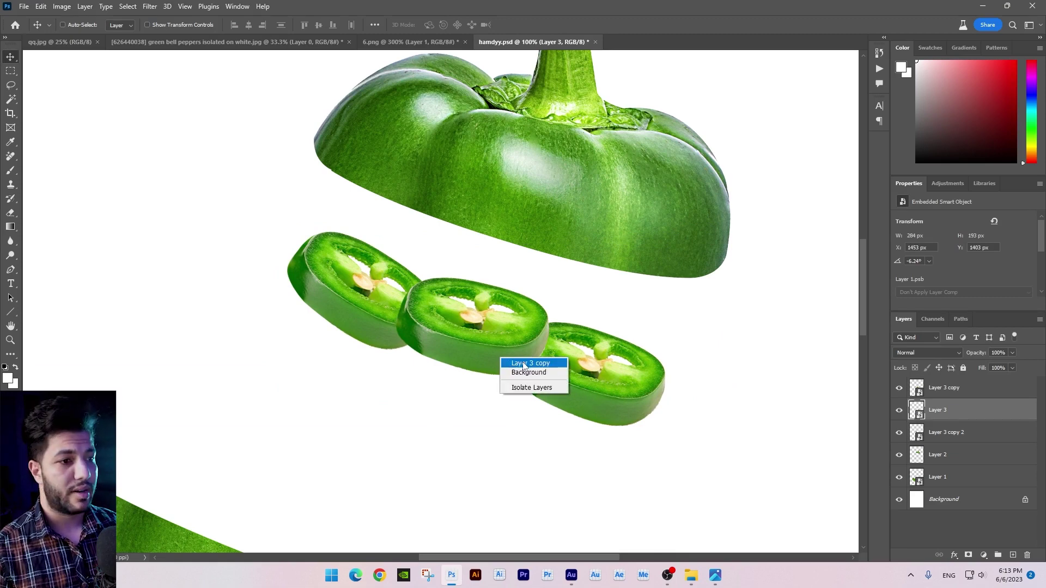
left_click(524, 364, "shift")
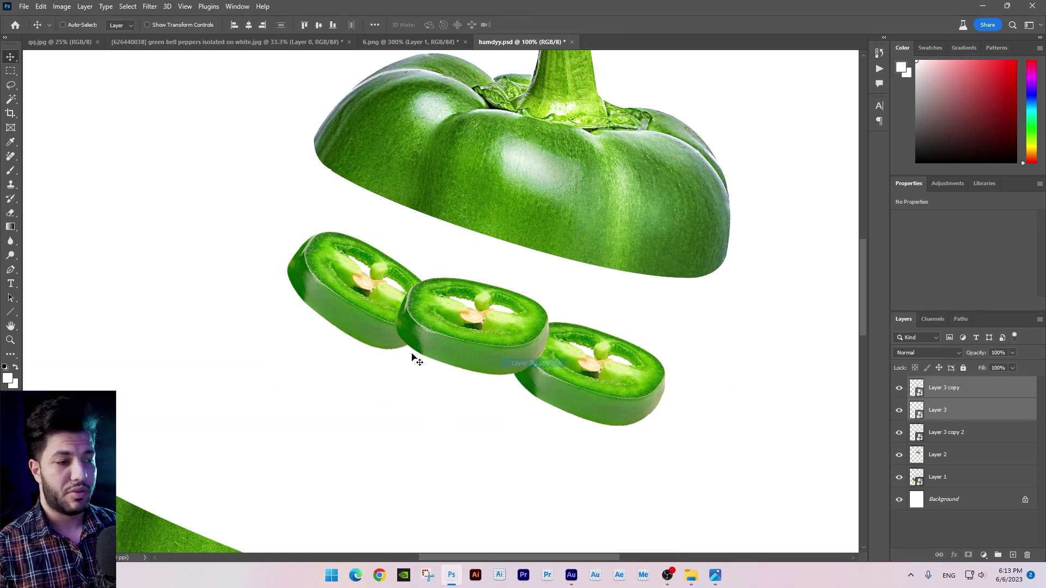
right_click(360, 321)
left_click(375, 326, "shift")
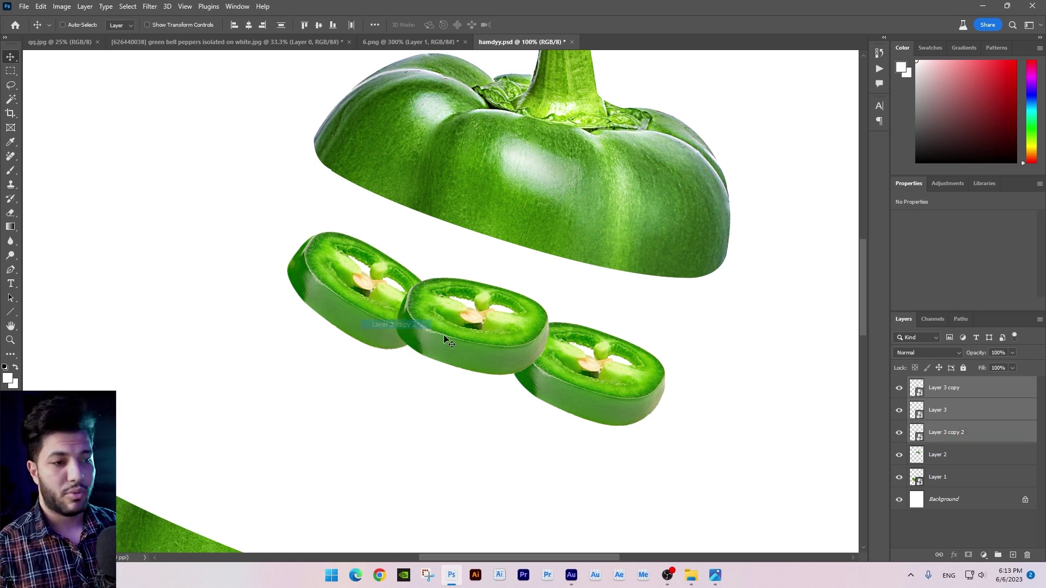
left_click_drag(613, 359, 619, 380)
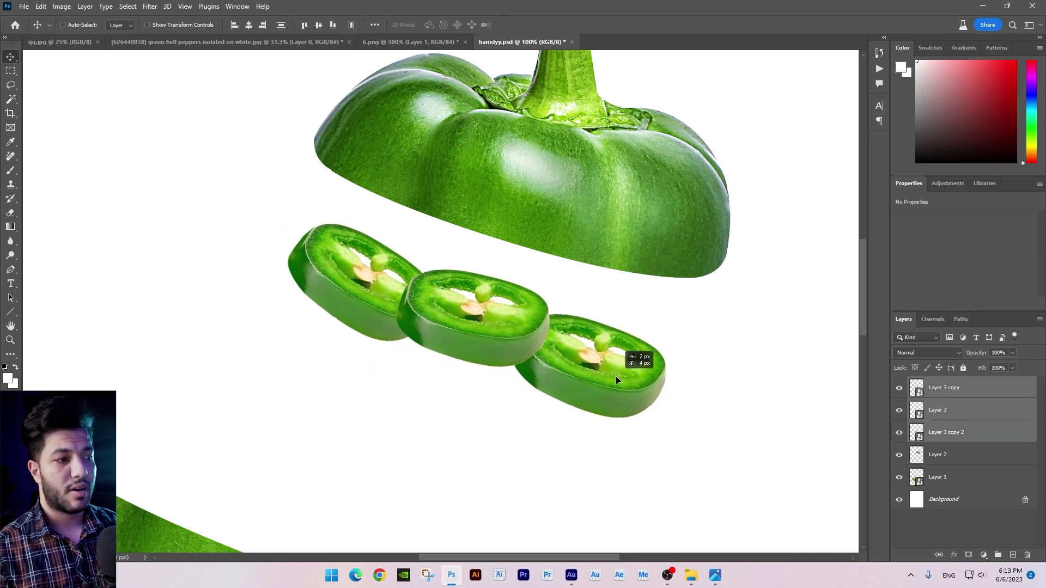
left_click_drag(619, 381, 625, 376)
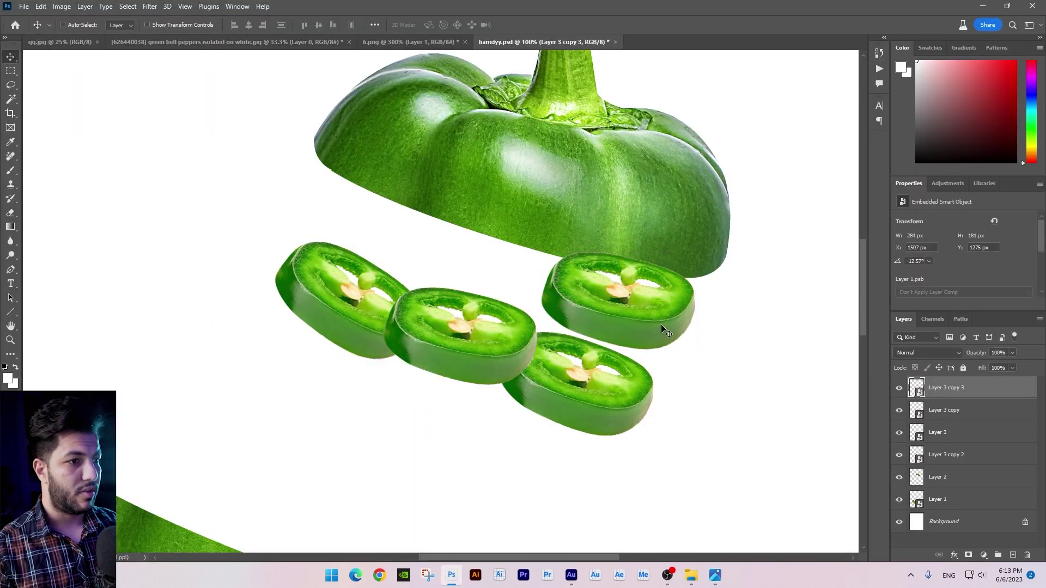
Step: Add a fourth jalapeño slice and rotate it into the cluster
key("ctrl+t")
left_click_drag(710, 352, 708, 305)
key("Return")
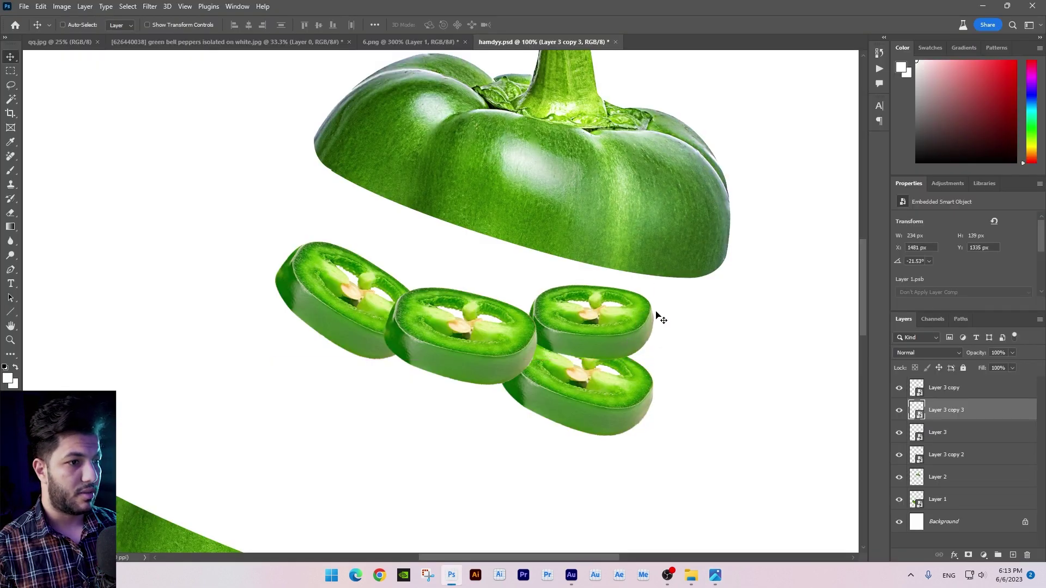
key("ctrl+t")
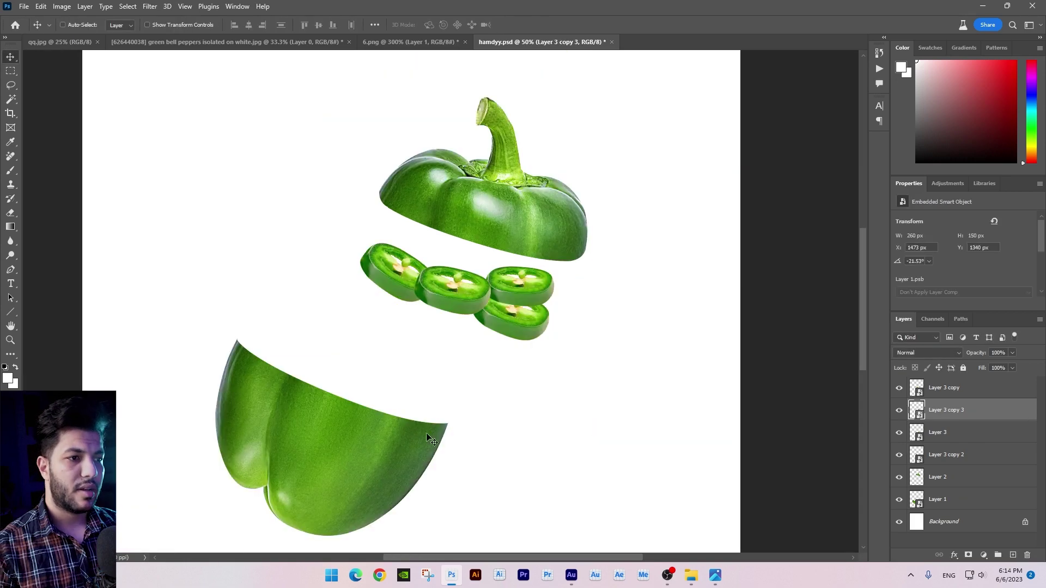
Step: Hide the bottom pepper half layer, Layer 1
right_click(374, 451)
left_click(388, 459)
left_click_drag(387, 459, 411, 449)
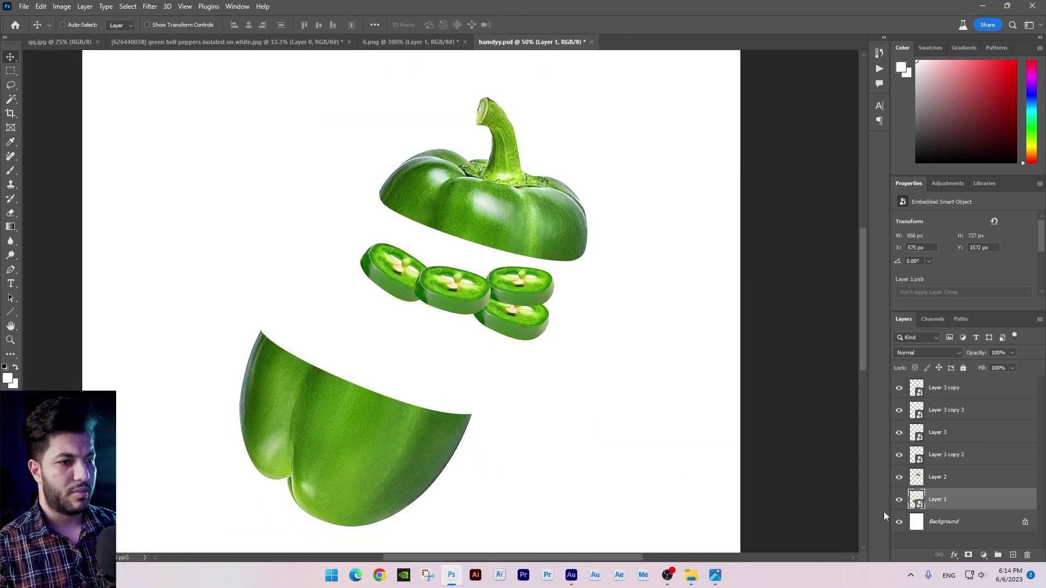
left_click(900, 499)
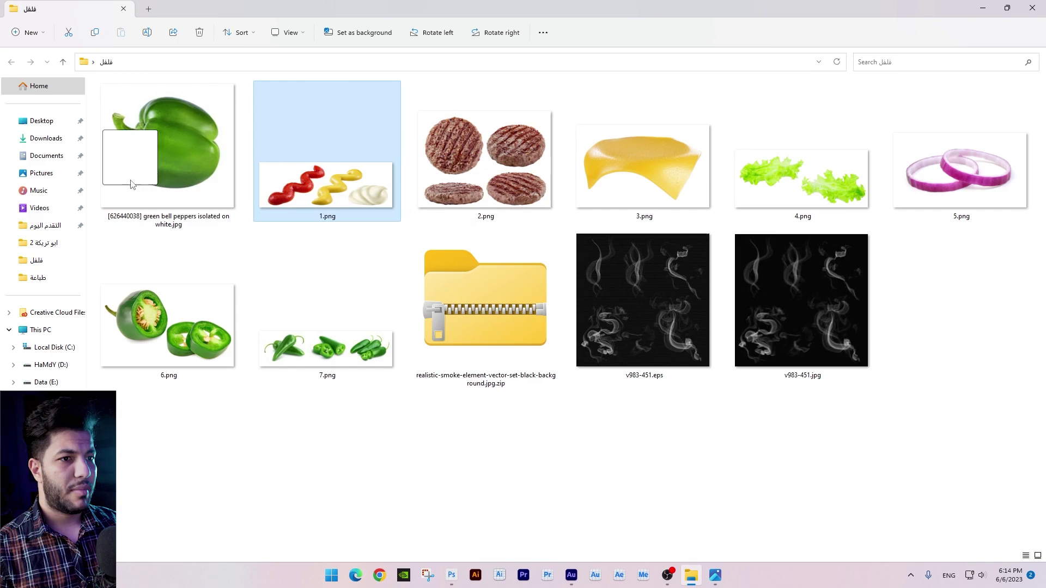
key("alt+Tab")
Step: Open the sauce image 1.png and delete its white background
left_click_drag(131, 184, 442, 294)
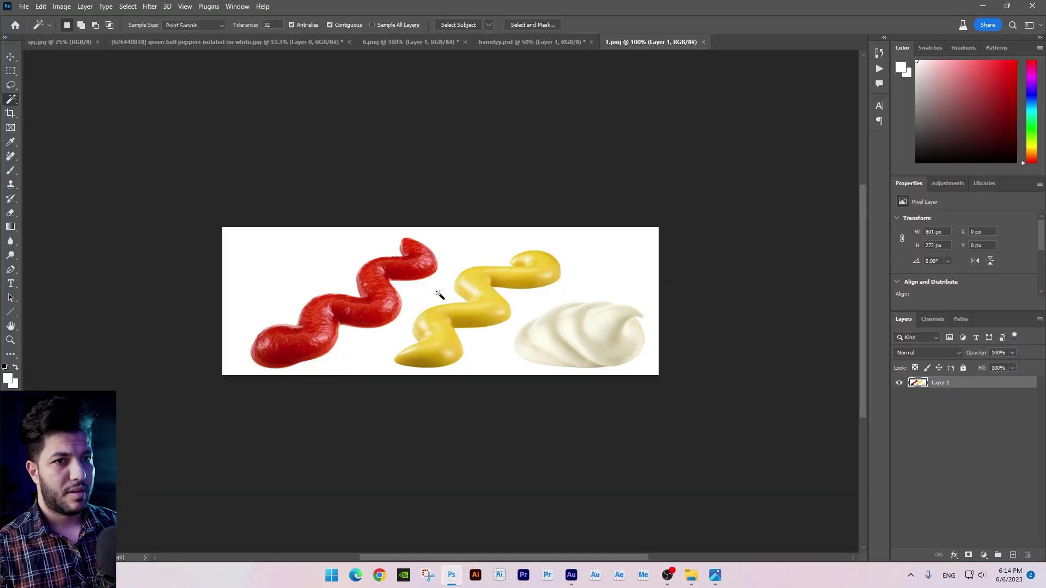
key("Delete")
key("ctrl+d")
Step: Patch-select the mustard squiggle, copy it to its own layer, and drop it into hamdyy.psd
right_click(11, 157)
left_click(66, 185)
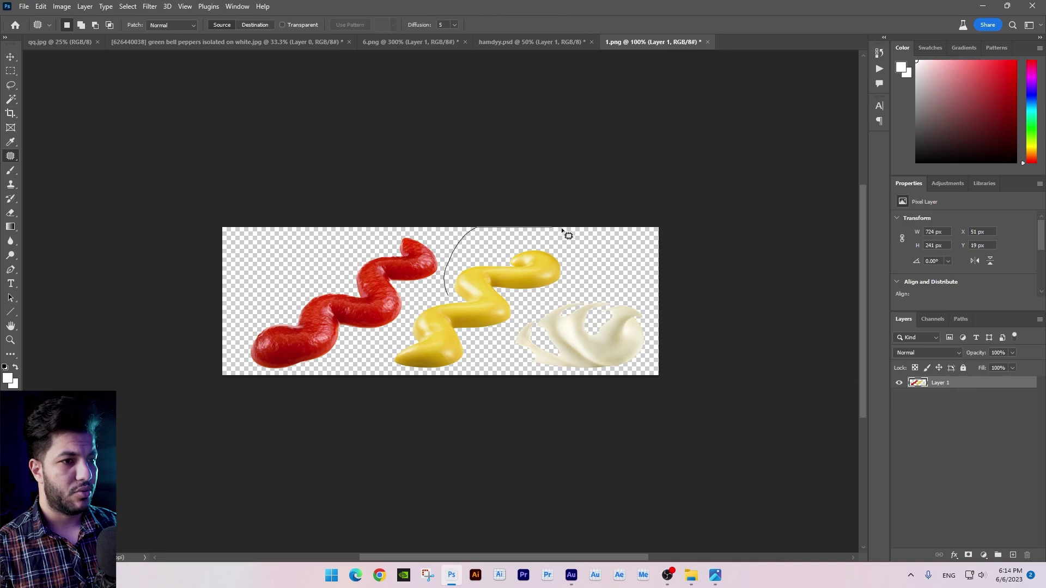
key("ctrl+j")
key("v")
mouse_move(590, 242)
left_mouse_down()
mouse_move(542, 297)
mouse_move(479, 45)
left_mouse_up()
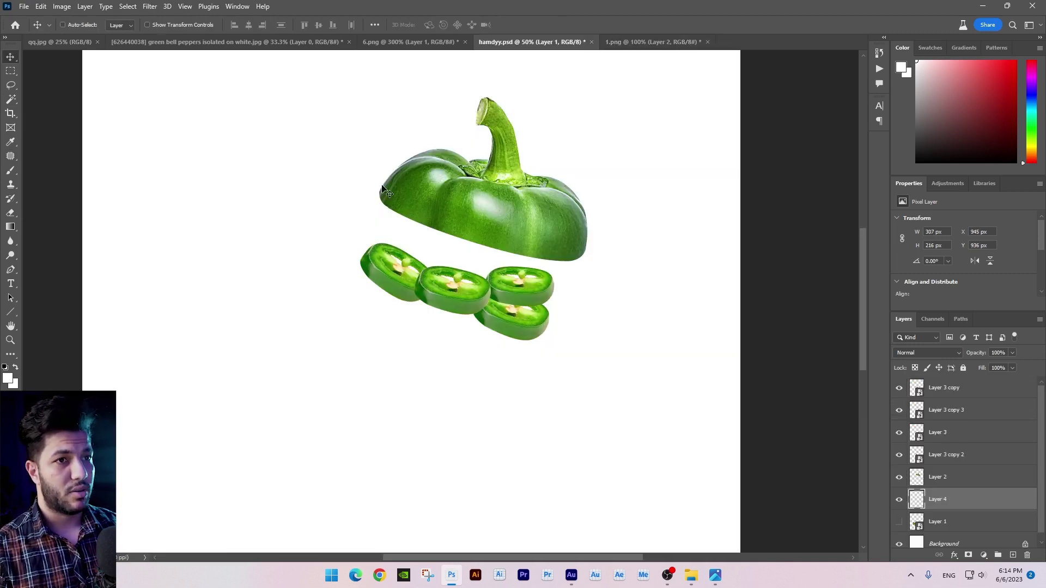
mouse_move(479, 45)
left_mouse_down()
mouse_move(351, 204)
mouse_move(310, 204)
left_mouse_up()
key("Return")
key("j")
key("ctrl+plus")
key("ctrl+plus")
key("ctrl+plus")
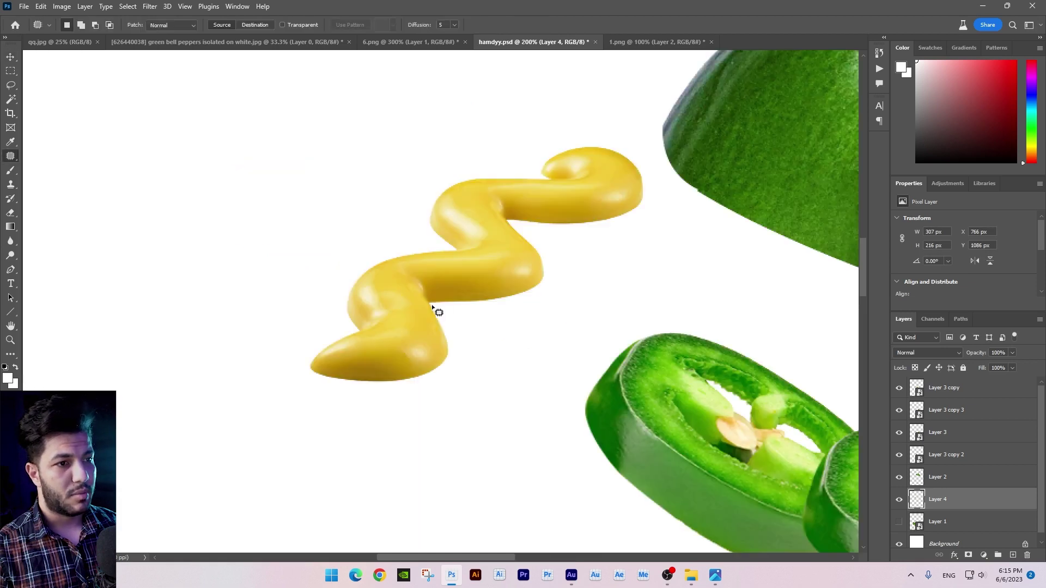
Step: Copy a piece of the mustard to a new layer and warp it into a curl
key("ctrl+j")
left_click_drag(381, 327, 187, 245)
key("ctrl+t")
right_click(198, 260)
left_click(232, 264)
right_click(198, 260)
left_click(229, 331)
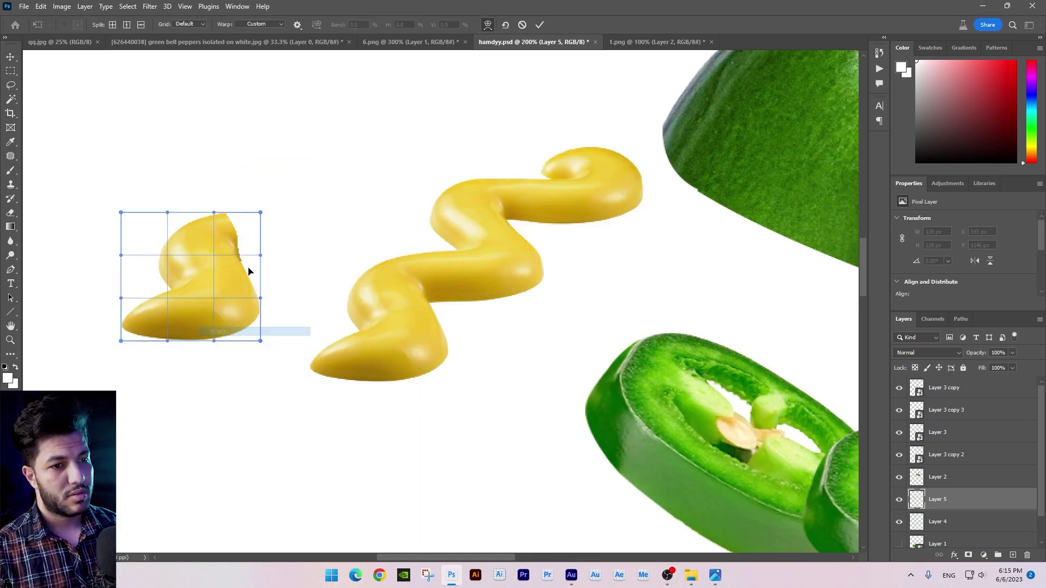
mouse_move(222, 257)
left_mouse_down()
mouse_move(210, 227)
mouse_move(166, 235)
mouse_move(192, 246)
left_mouse_up()
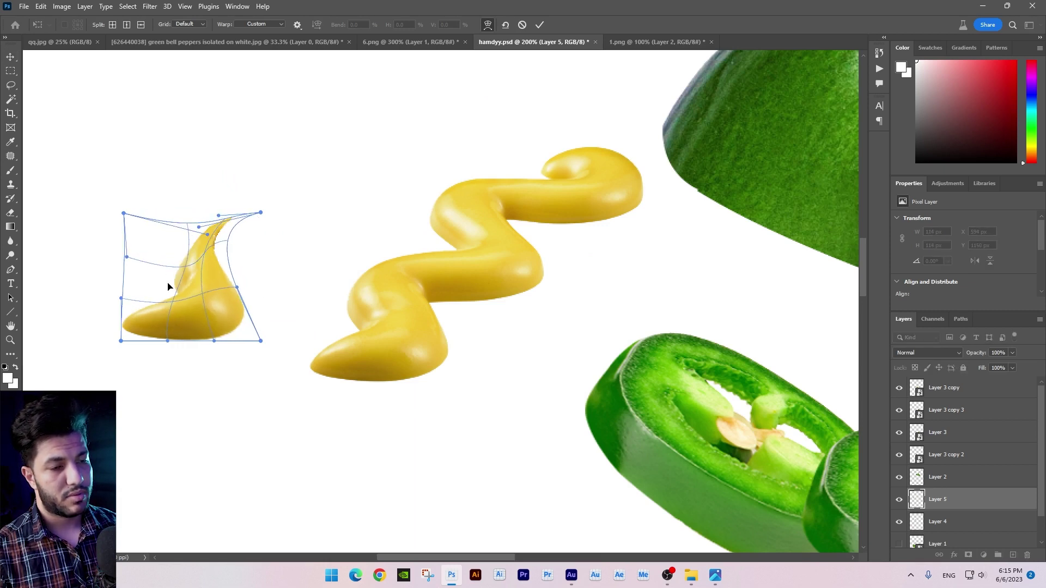
left_click_drag(168, 285, 176, 293)
key("Return")
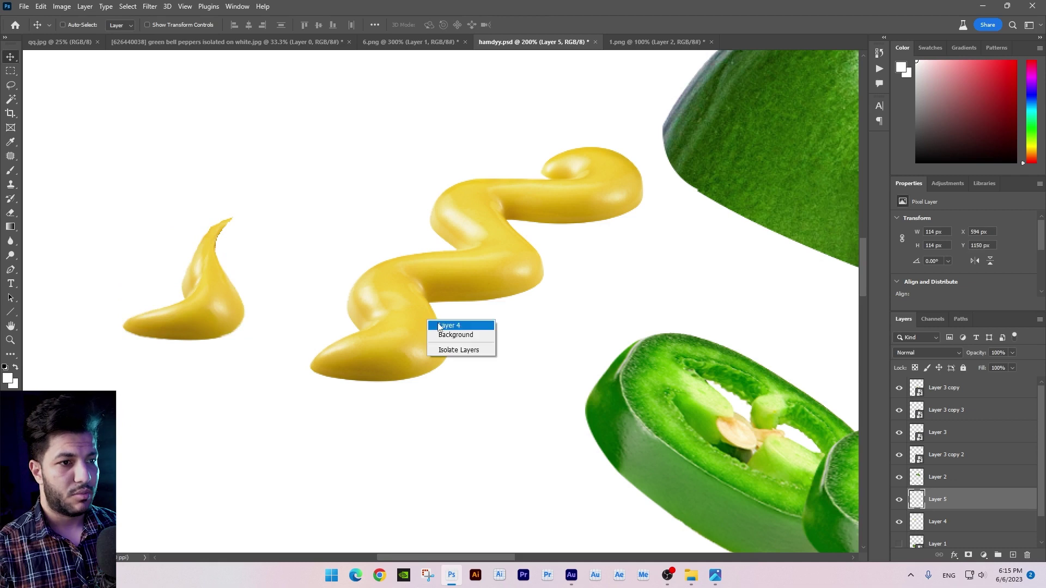
Step: Delete the wavy mustard layer, Layer 4, then move the dollop right and rotate it clockwise
left_click(434, 325)
key("Delete")
mouse_move(229, 299)
left_mouse_down()
mouse_move(278, 240)
mouse_move(292, 242)
left_mouse_up()
key("ctrl+t")
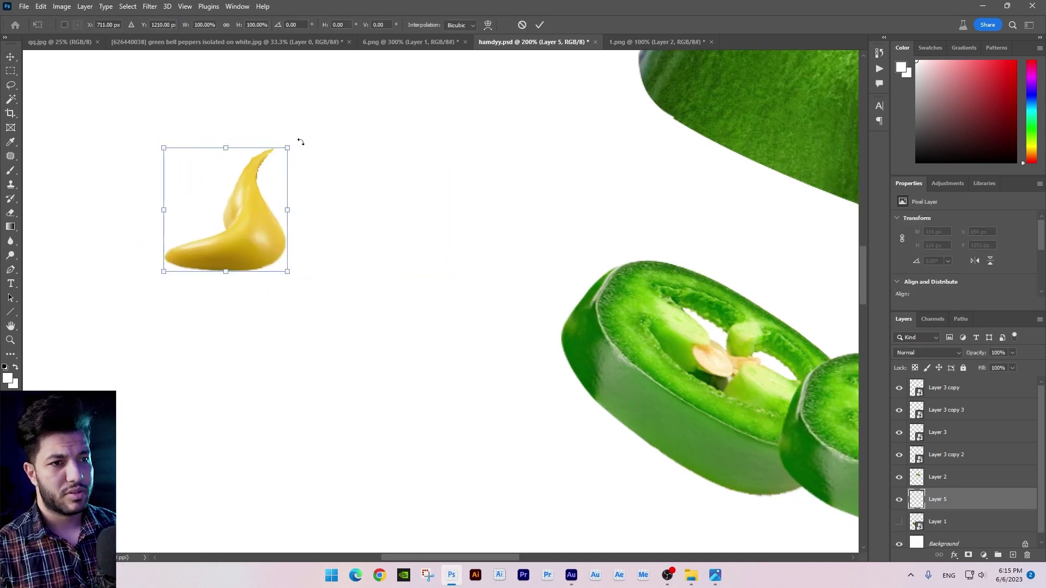
left_click_drag(299, 141, 311, 182)
key("Return")
key("ctrl+u")
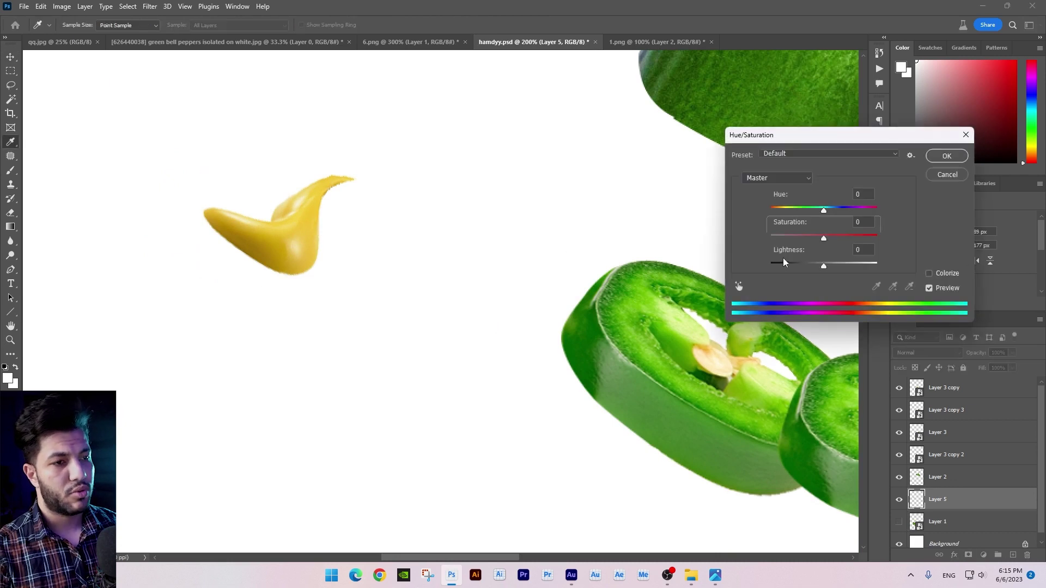
Step: Lower the mustard's saturation and shift its hue with Hue/Saturation
mouse_move(820, 241)
left_mouse_down()
mouse_move(807, 241)
mouse_move(835, 266)
left_mouse_up()
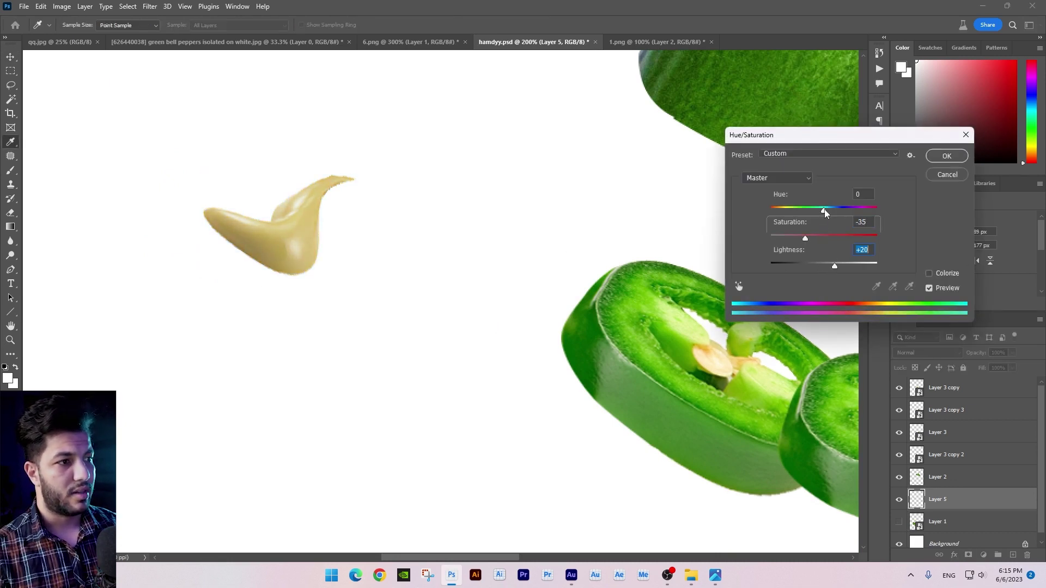
mouse_move(830, 212)
left_mouse_down()
mouse_move(800, 240)
mouse_move(844, 268)
mouse_move(814, 237)
mouse_move(822, 211)
left_mouse_up()
key("Return")
left_click(983, 555)
Step: Add a Levels layer clipped to the mustard, raise the black input, and merge it down
left_click(975, 409)
left_click(962, 304)
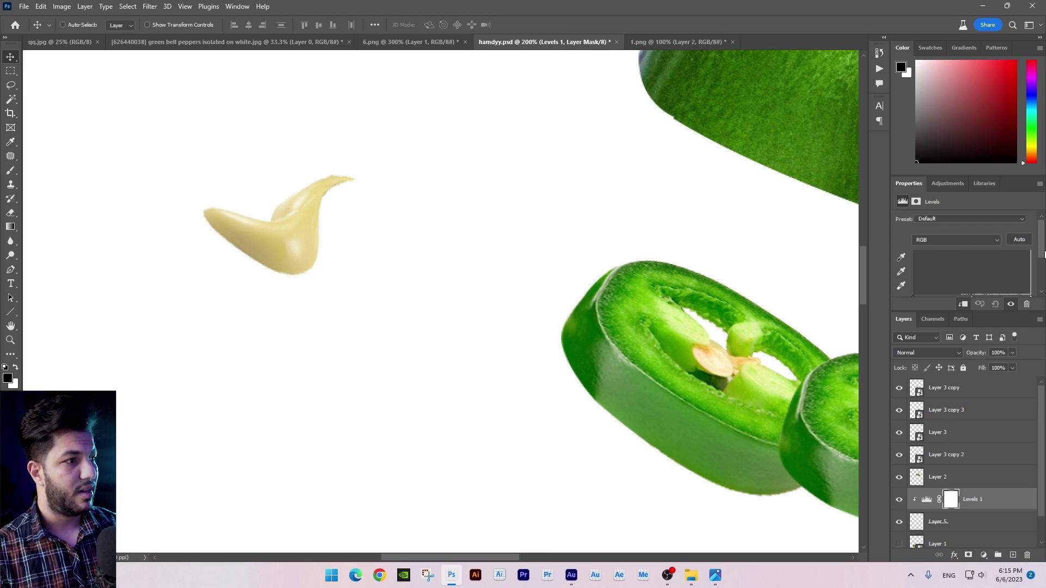
scroll(1044, 254, "down", 2)
left_click_drag(916, 270, 1028, 275)
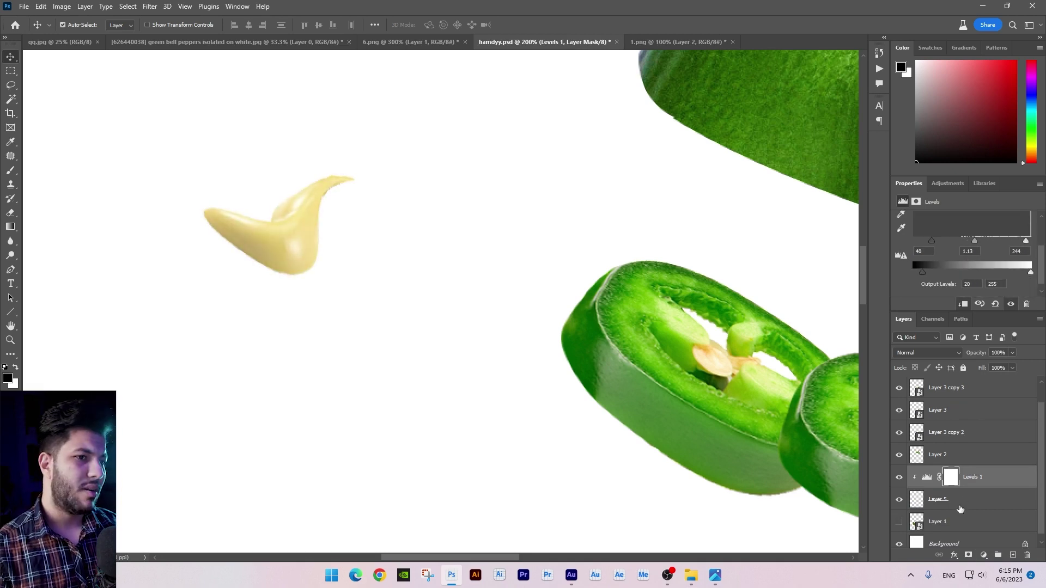
left_click_drag(285, 223, 430, 288)
key("ctrl+e")
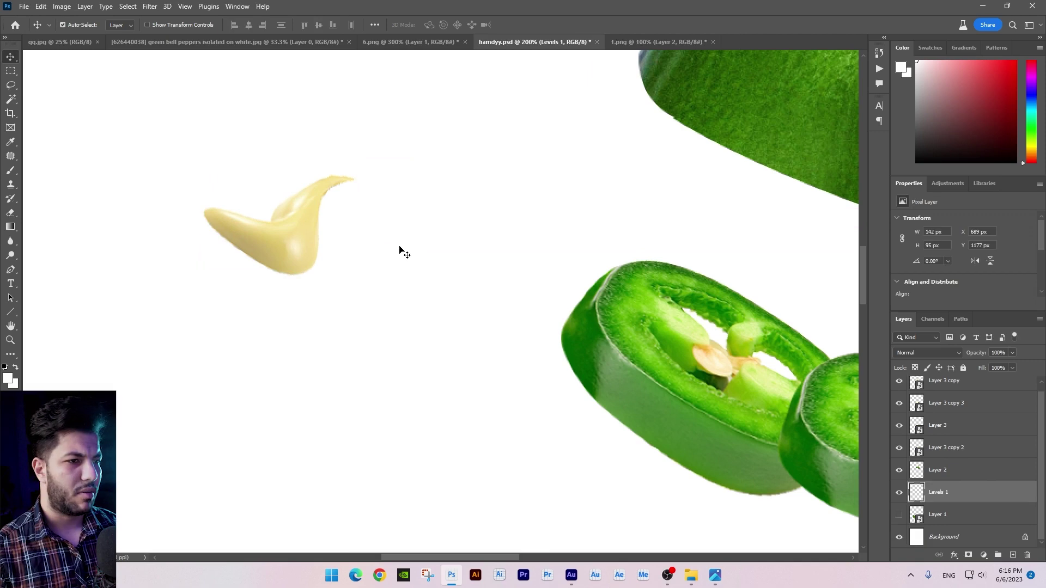
Step: Place the flipped, enlarged cream dollop above the slices on the first jalapeño ring
key("ctrl+minus")
key("ctrl+minus")
key("ctrl+minus")
mouse_move(401, 251)
left_mouse_down()
mouse_move(474, 261)
mouse_move(539, 305)
left_mouse_up()
key("ctrl+bracketright")
key("ctrl+bracketright")
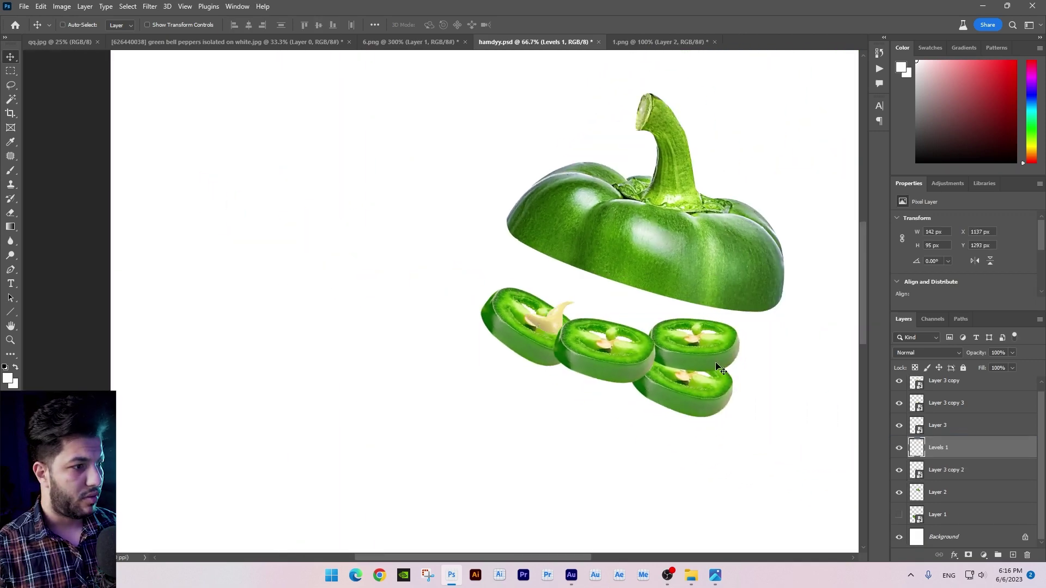
key("ctrl+t")
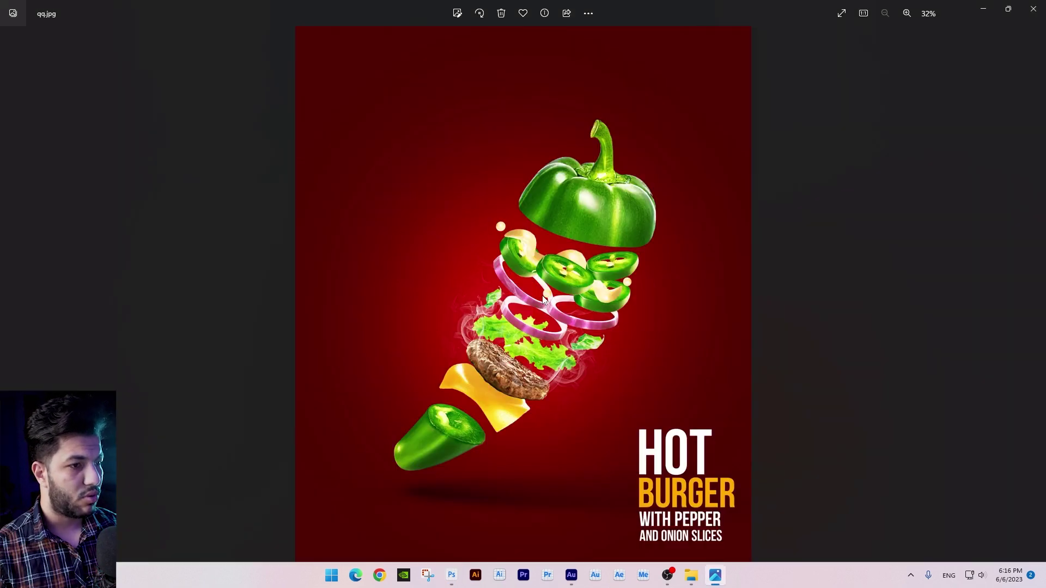
right_click(538, 320)
left_click(567, 542)
left_click_drag(558, 362, 493, 245)
left_click_drag(510, 305, 548, 325)
key("Return")
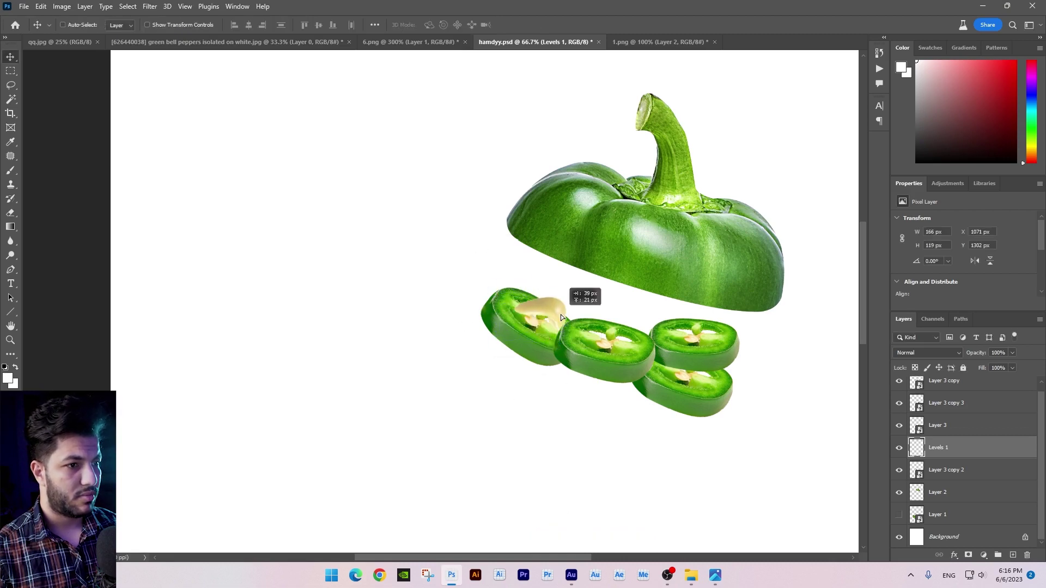
Step: Convert the dollop layer to a Smart Object and rotate it to sit on the ring
right_click(989, 448)
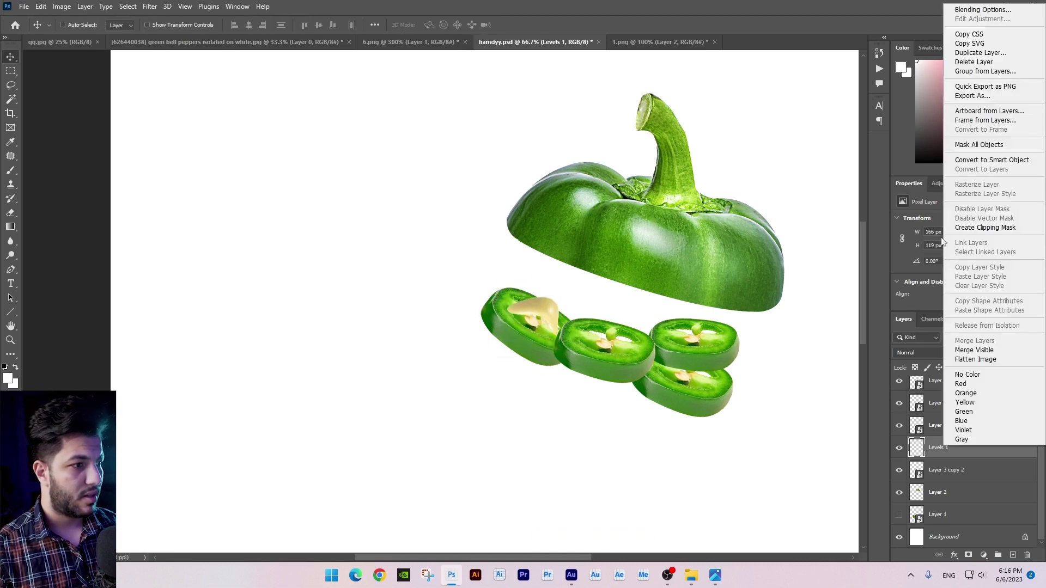
left_click(966, 160)
key("ctrl+t")
left_click_drag(504, 283, 496, 292)
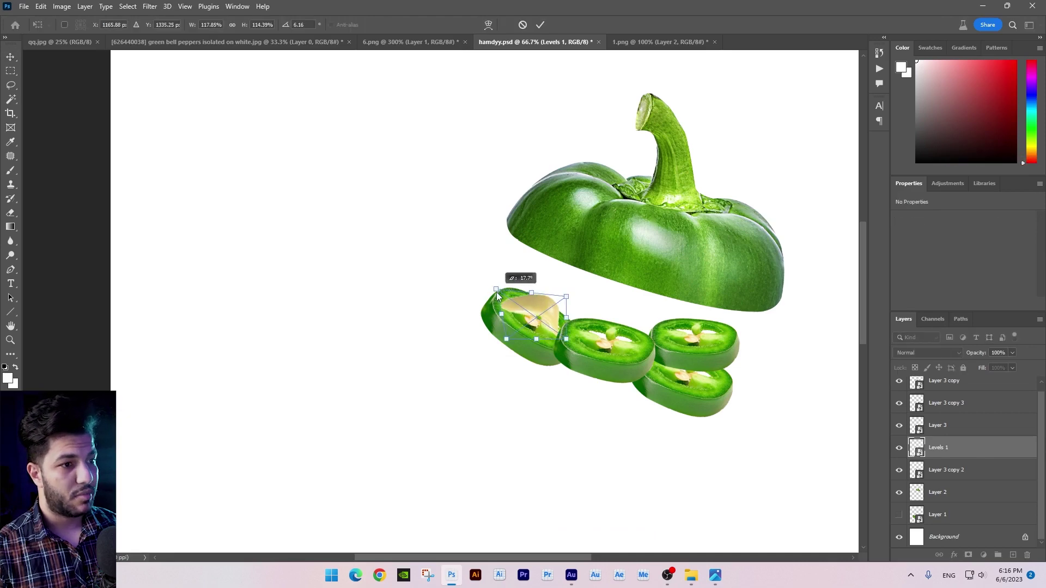
key("Return")
left_click_drag(581, 346, 570, 312)
scroll(571, 313, "up", 2)
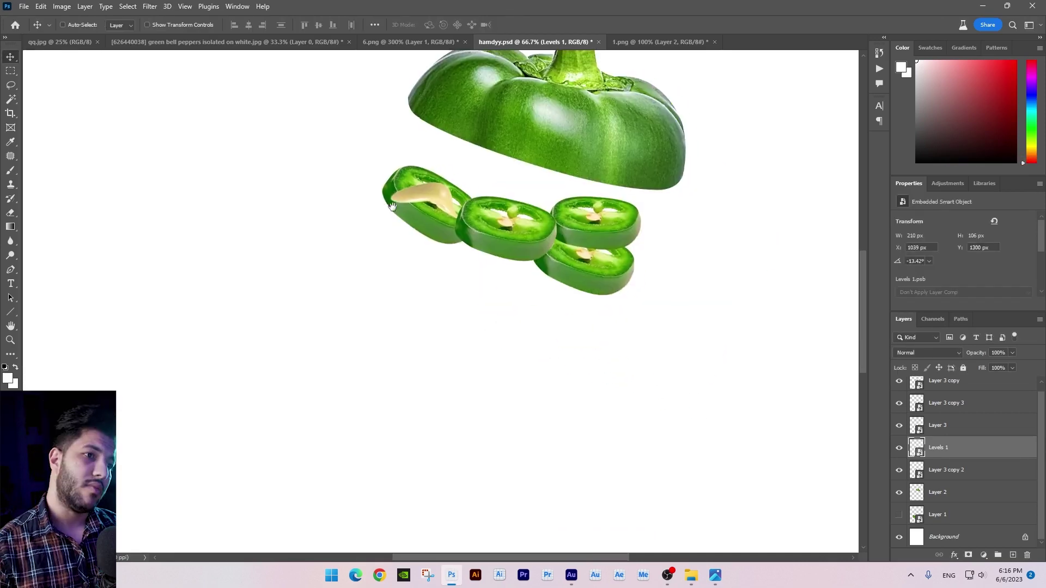
scroll(379, 239, "up", 2)
Step: Apply Sharpen More to the dollop and place a rotated copy on the middle slice
left_click(155, 7)
mouse_move(162, 209)
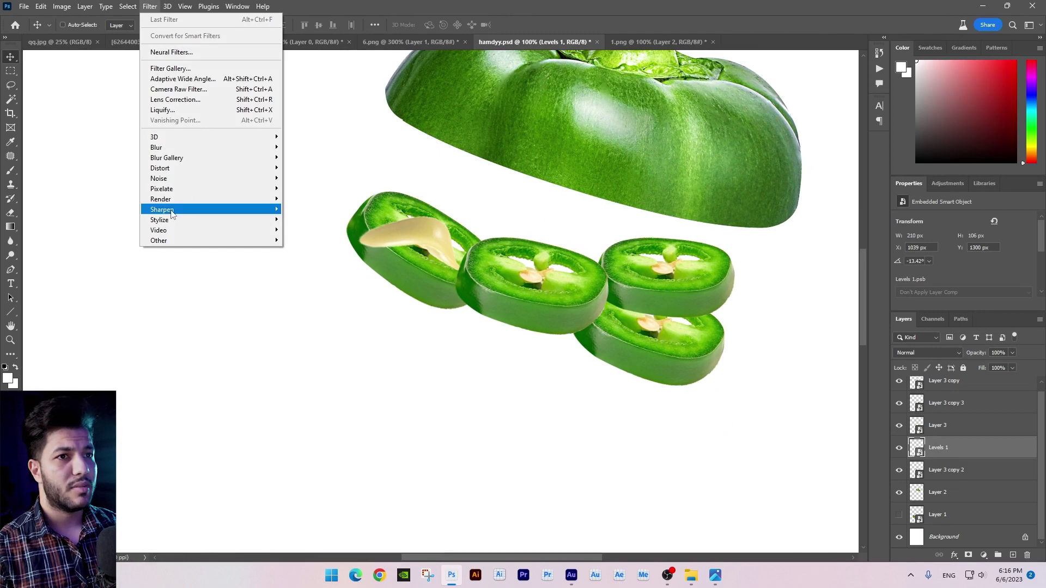
left_click(310, 229)
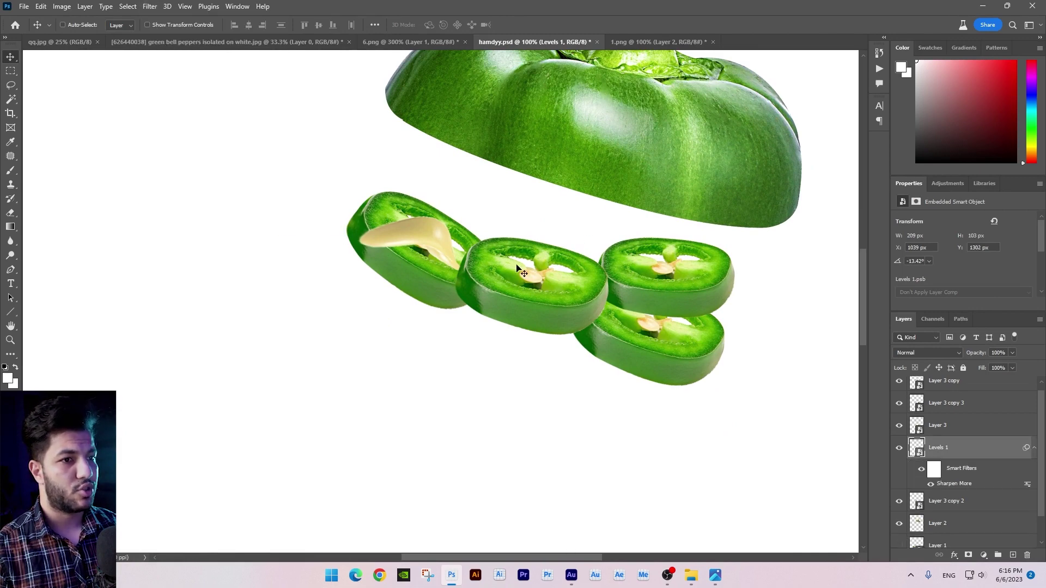
mouse_move(356, 271)
left_mouse_down()
mouse_move(492, 270)
mouse_move(462, 274)
mouse_move(471, 242)
mouse_move(560, 206)
left_mouse_up()
key("ctrl+t")
key("ctrl+alt+t")
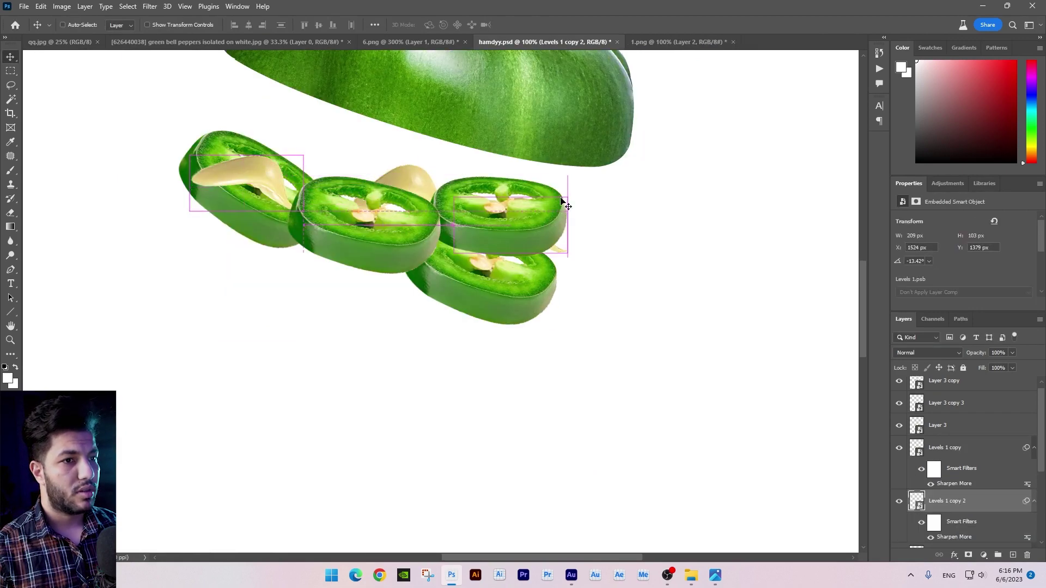
left_click_drag(588, 245, 467, 275)
key("Return")
Step: Raise the second dollop copy in front of the lower slice and scale it into place
mouse_move(951, 501)
left_mouse_down()
mouse_move(981, 439)
mouse_move(978, 417)
left_mouse_up()
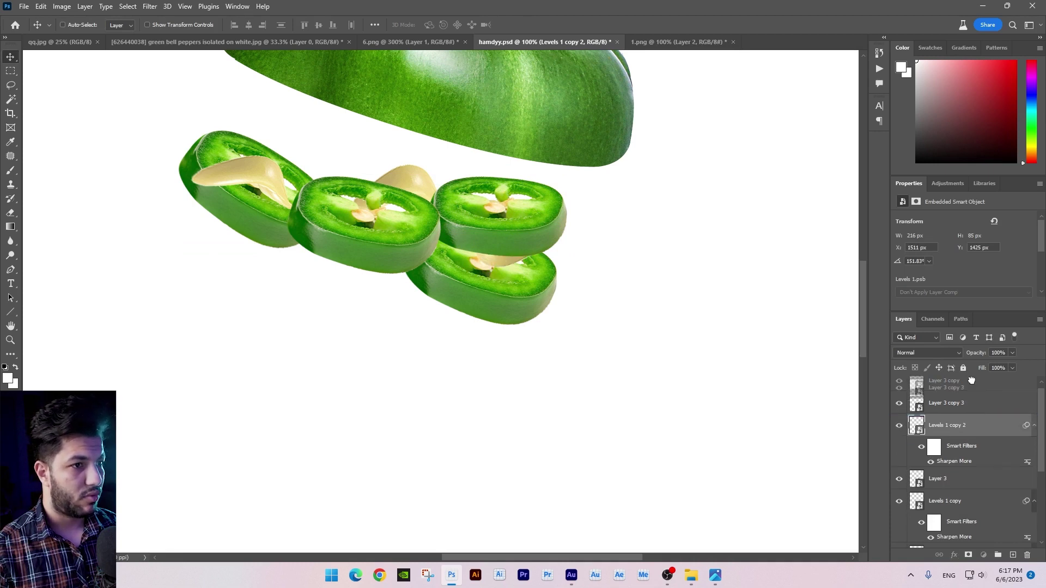
left_click_drag(971, 380, 971, 395)
key("ctrl+t")
left_click_drag(502, 285, 498, 279)
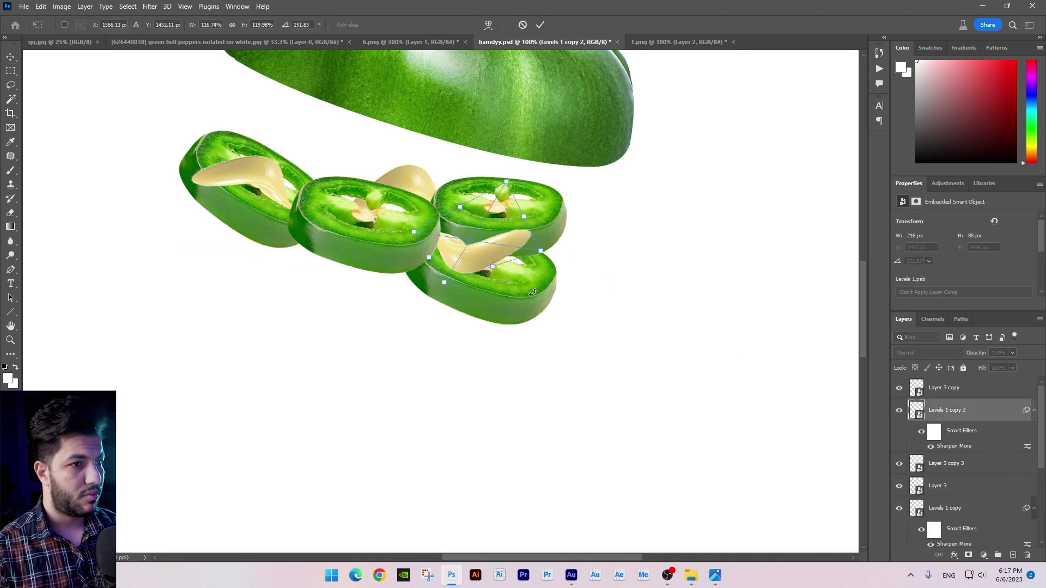
key("Return")
key("ctrl+minus")
key("ctrl+minus")
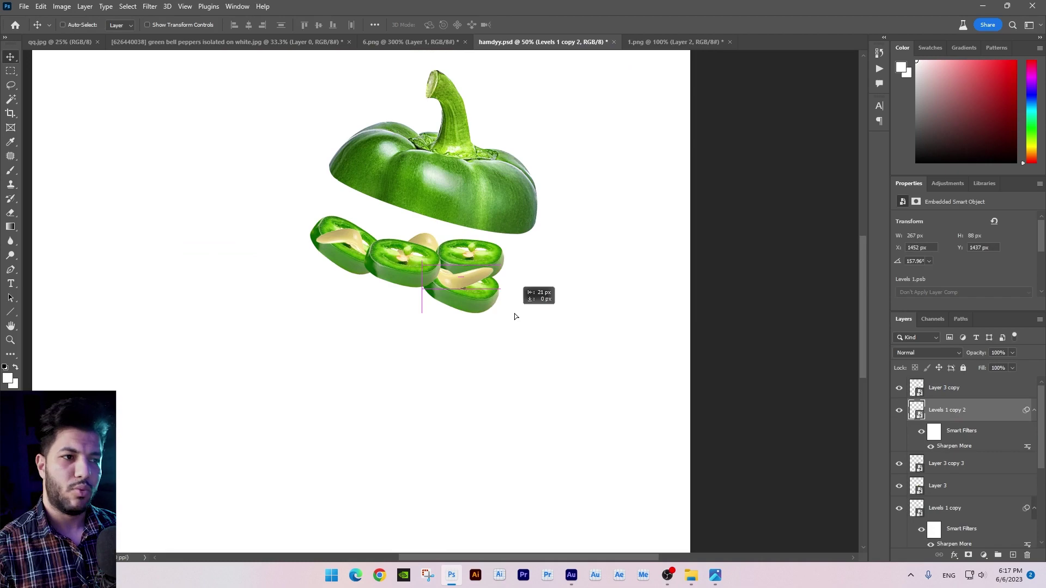
key("alt+Tab")
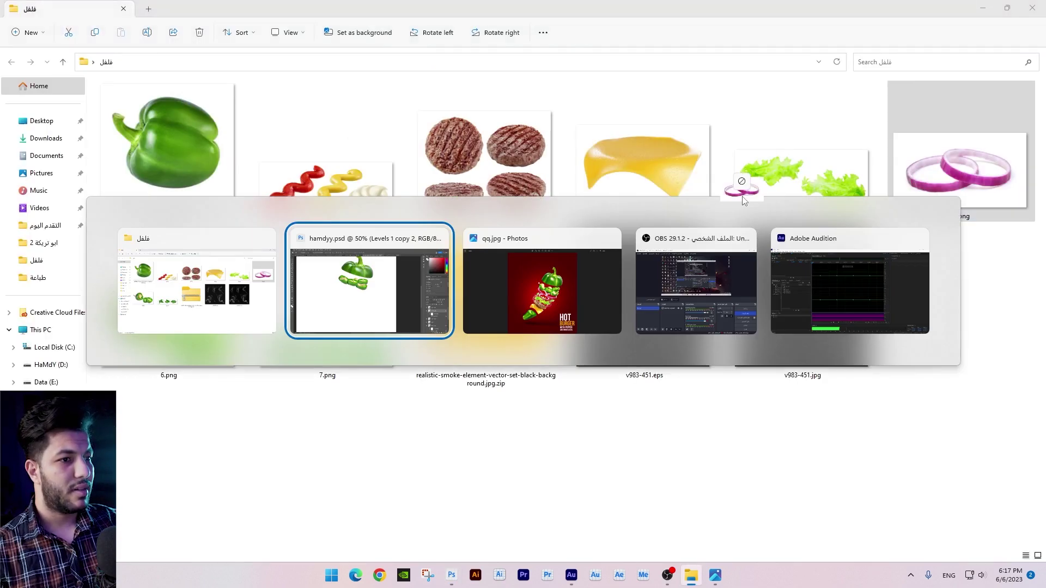
Step: Open 5.png, trace one red onion ring with the Pen, and place it below the slices in hamdyy.psd
left_click_drag(744, 200, 327, 263)
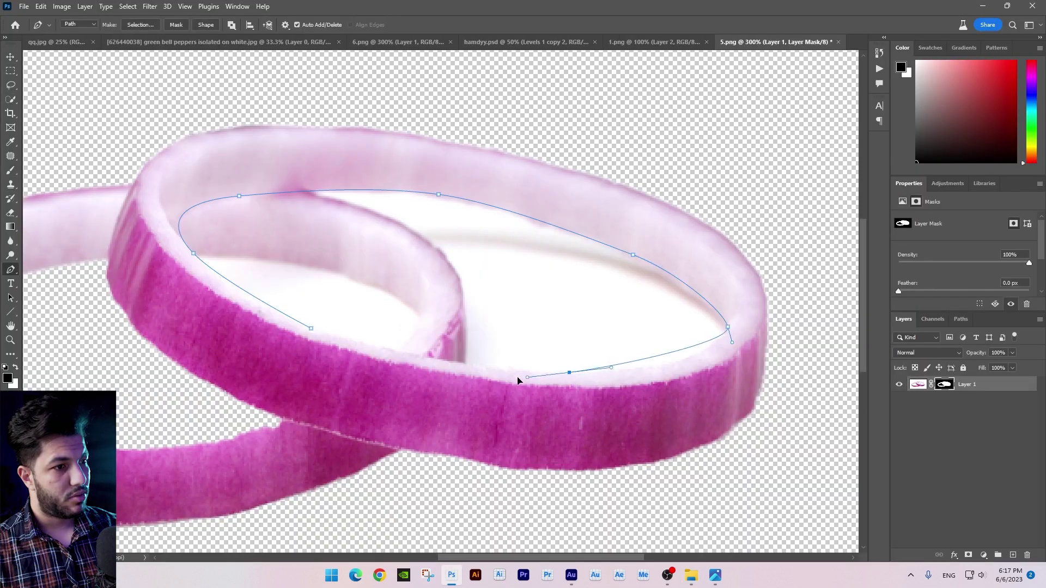
left_click_drag(517, 380, 480, 372)
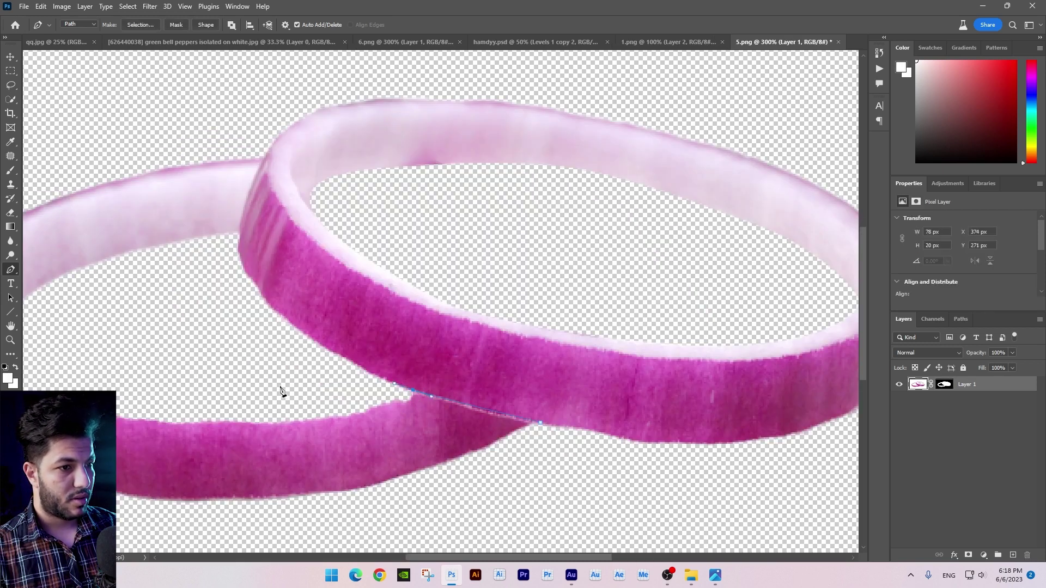
left_click_drag(228, 240, 239, 235)
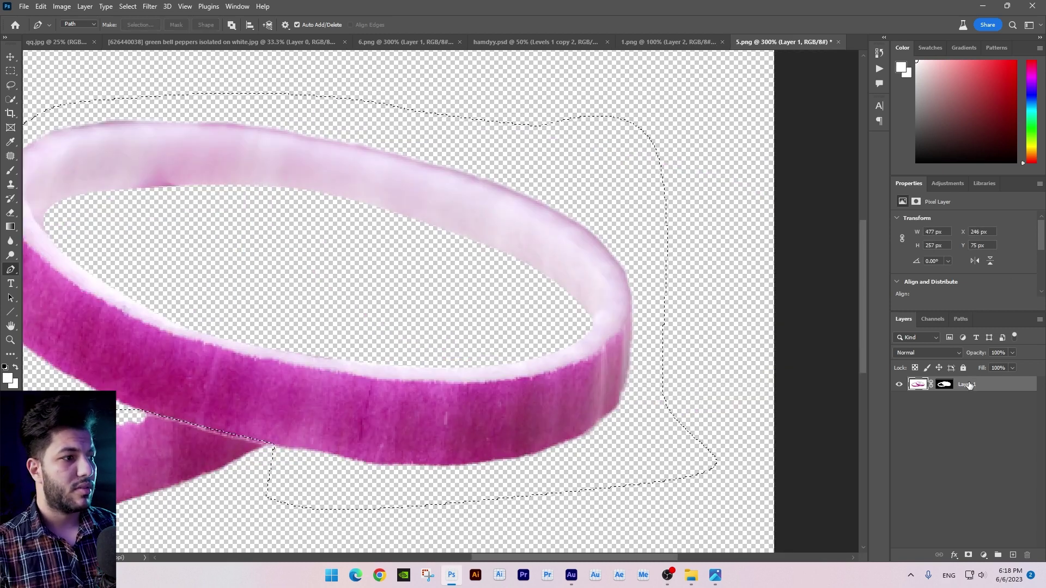
key("ctrl+j")
left_click_drag(262, 226, 517, 158)
key("Tab")
mouse_move(393, 206)
left_mouse_down()
mouse_move(309, 61)
mouse_move(568, 302)
left_mouse_up()
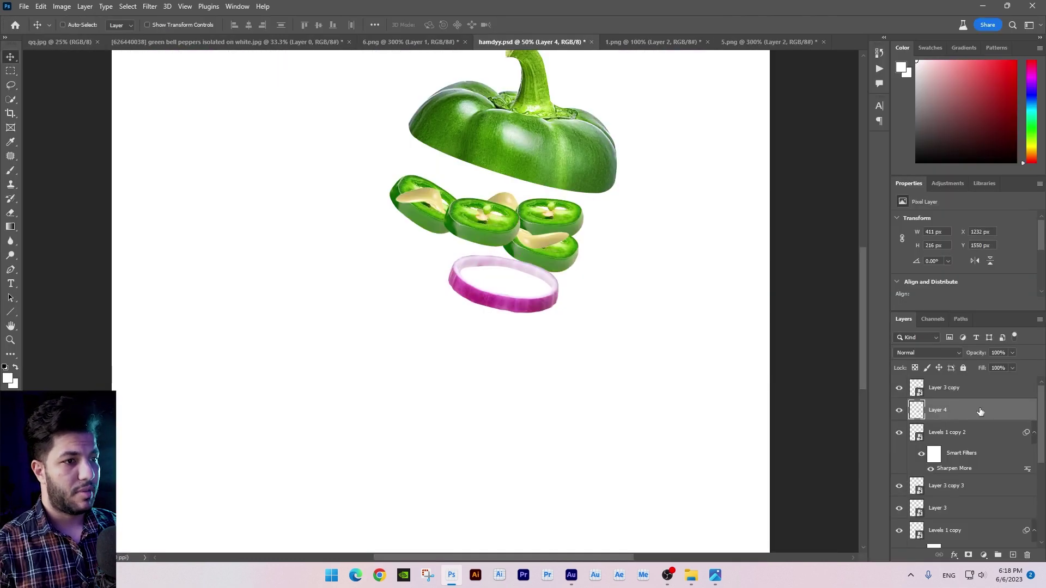
Step: Send the onion ring to the bottom, then tilt, shrink and position it under the slices
left_click_drag(980, 411, 970, 520)
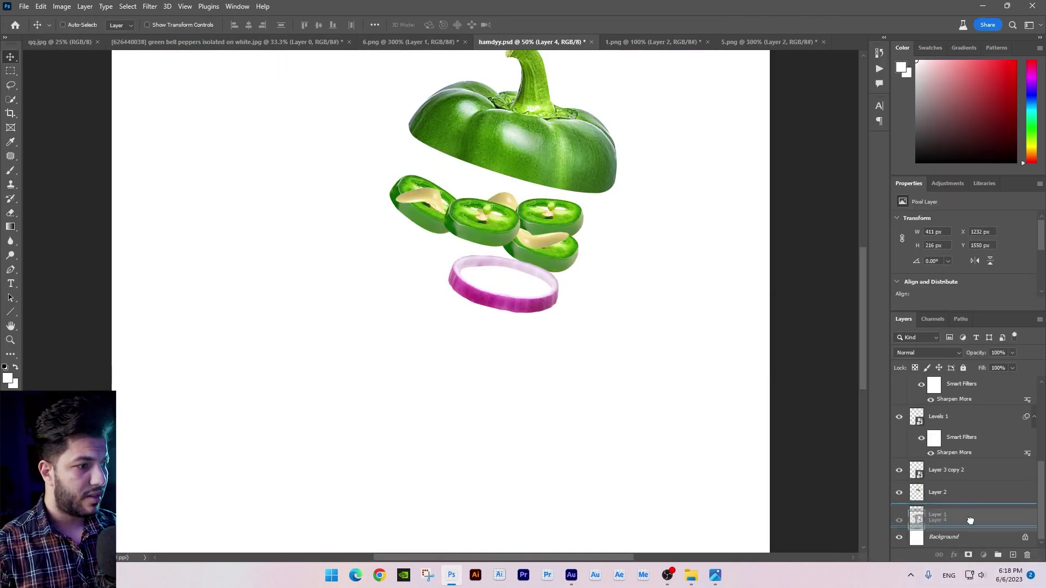
key("ctrl+t")
left_click_drag(736, 273, 730, 263)
left_click_drag(576, 294, 414, 256)
key("Return")
Step: Duplicate it into a second tilted ring, moved left and set behind the first
key("ctrl+j")
key("ctrl+t")
left_click_drag(463, 289, 466, 271)
key("Return")
key("ctrl+bracketleft")
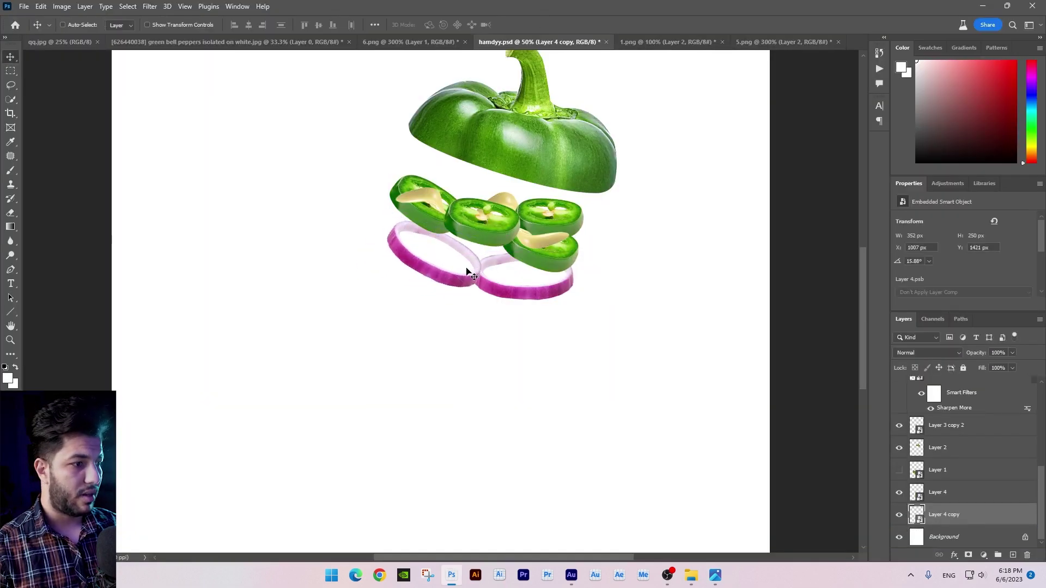
Step: Add a third onion ring, rotated, lower, and sent beneath the others
right_click(492, 282)
left_click(508, 299)
key("ctrl+j")
key("ctrl+t")
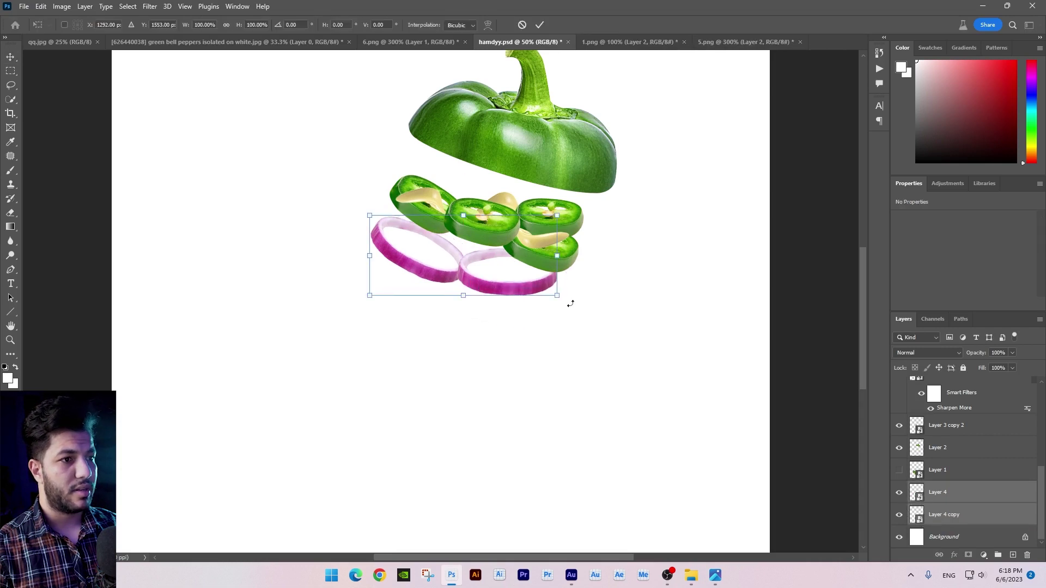
left_click_drag(567, 299, 521, 322)
key("Return")
key("ctrl+bracketleft")
key("ctrl+bracketleft")
left_click_drag(577, 385, 590, 377)
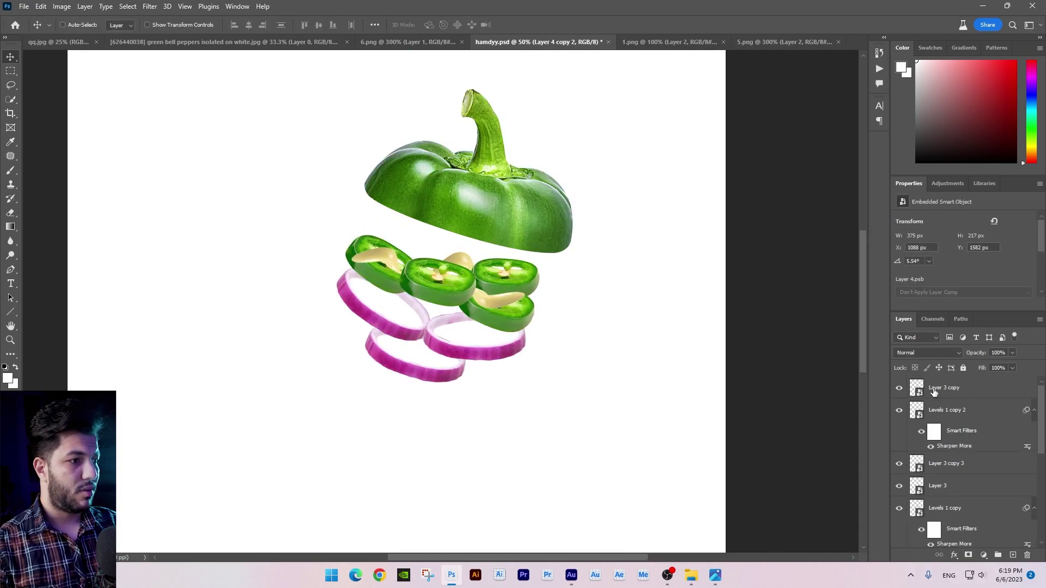
Step: Select all slice and ring layers and rotate the group slightly
left_click(934, 390, "shift")
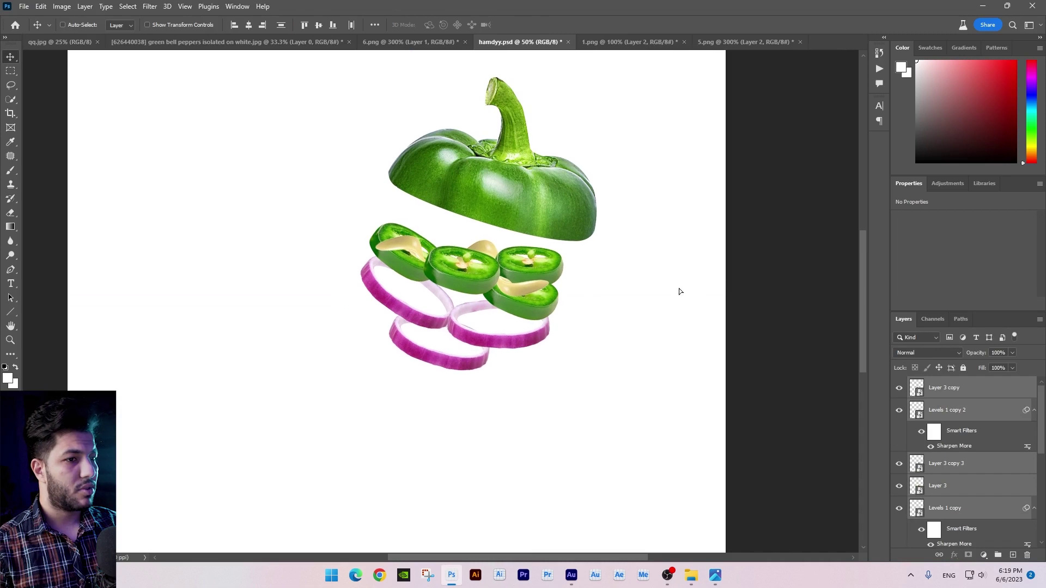
left_click_drag(486, 200, 492, 204)
key("ctrl+t")
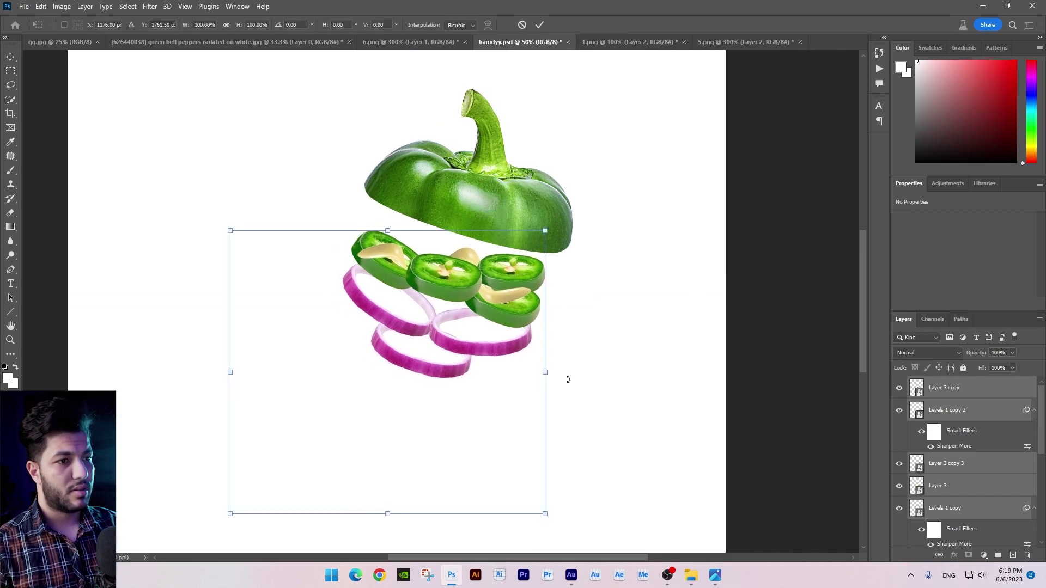
left_click_drag(567, 374, 562, 395)
left_click_drag(497, 364, 486, 368)
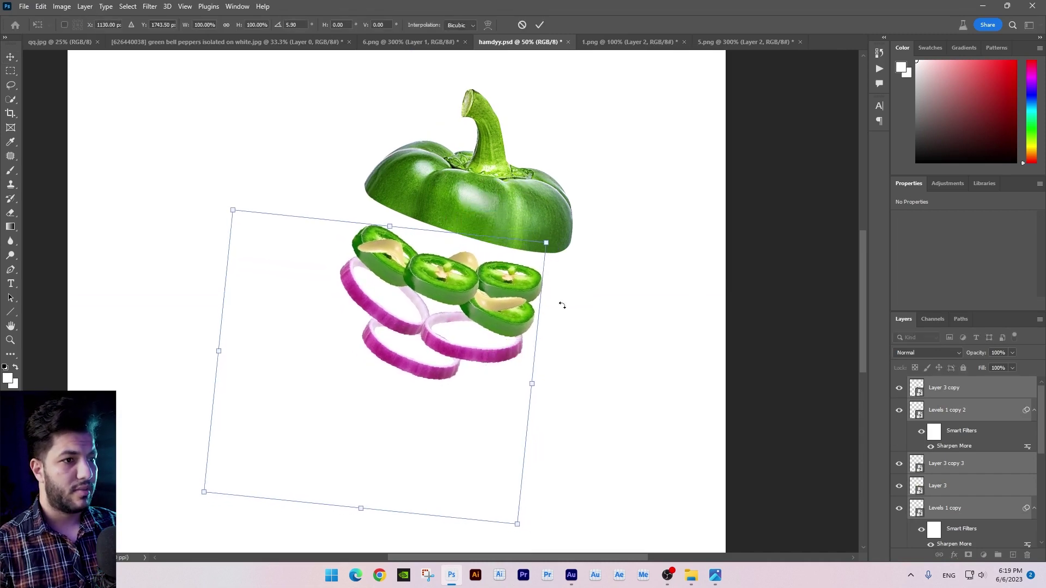
left_click_drag(562, 305, 570, 296)
key("Return")
Step: Tuck the slice group under the pepper top and zoom out to view the page
left_click_drag(496, 322, 496, 331)
key("ctrl+t")
key("Return")
left_click_drag(536, 380, 539, 336)
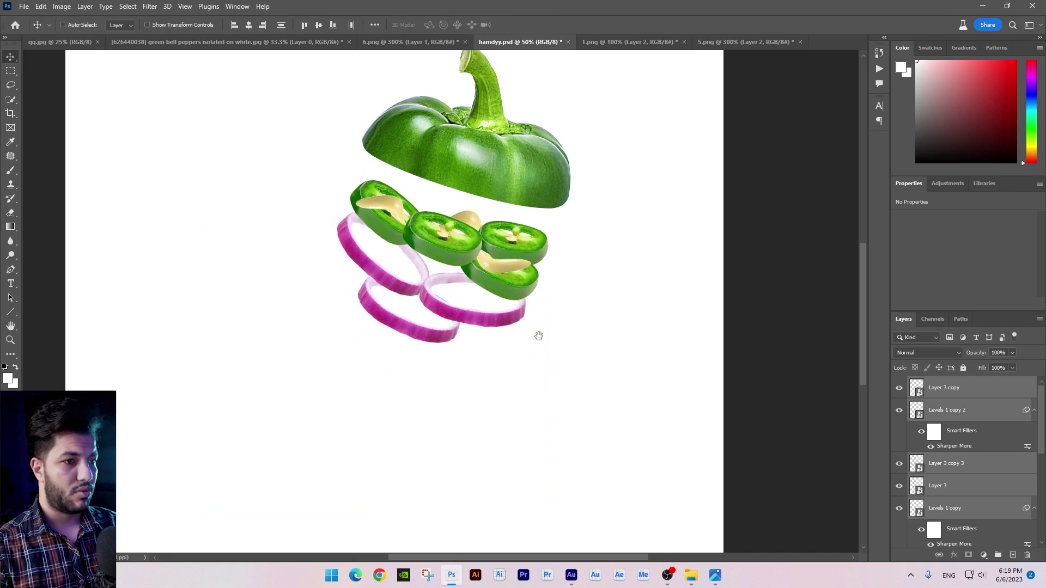
key("ctrl+minus")
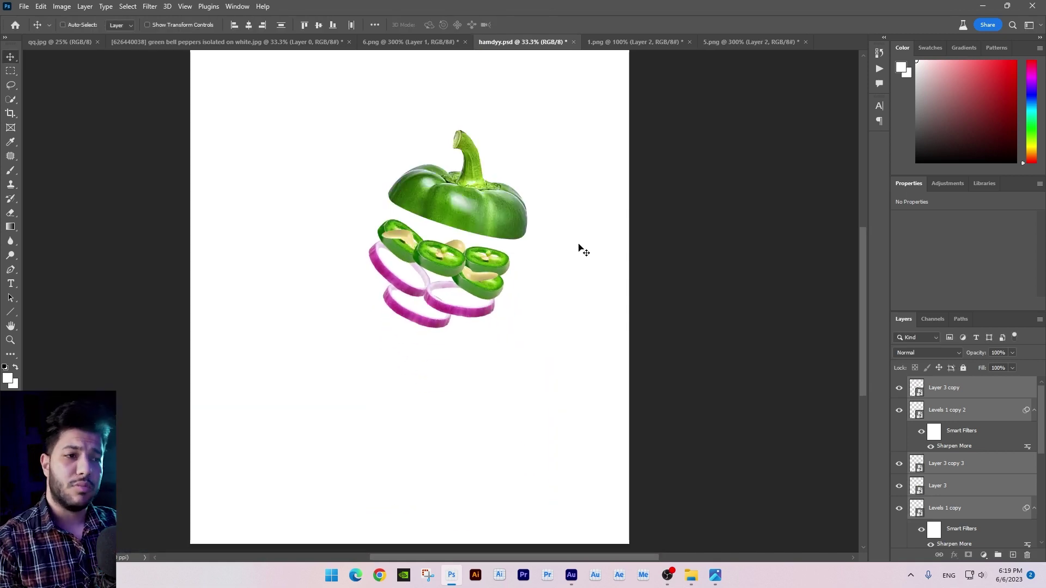
left_click(952, 393)
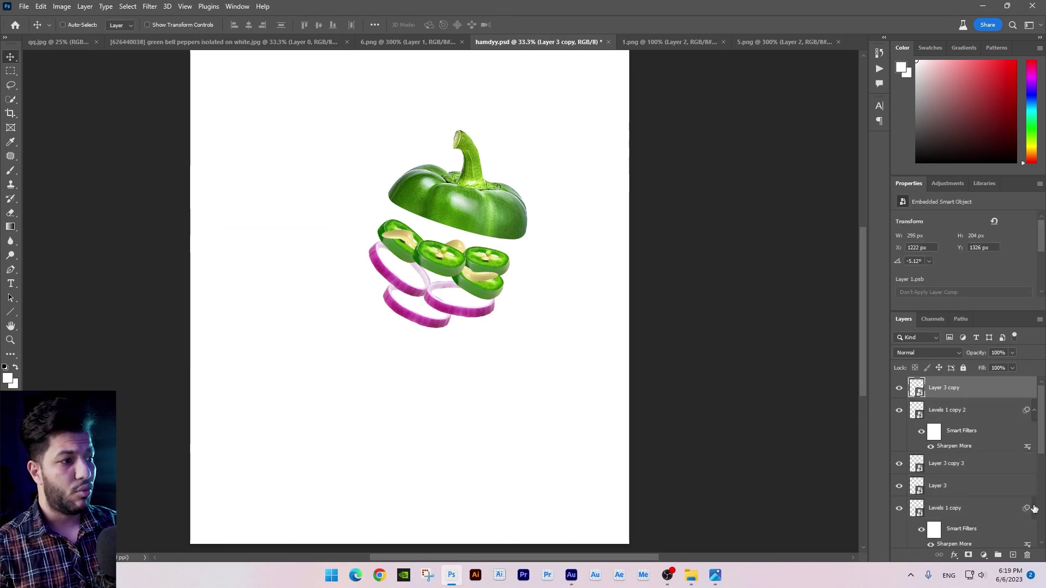
Step: Add a new layer and set the pen to stroked shapes with stroke 20 and no fill
left_click(1013, 556)
left_click(11, 270)
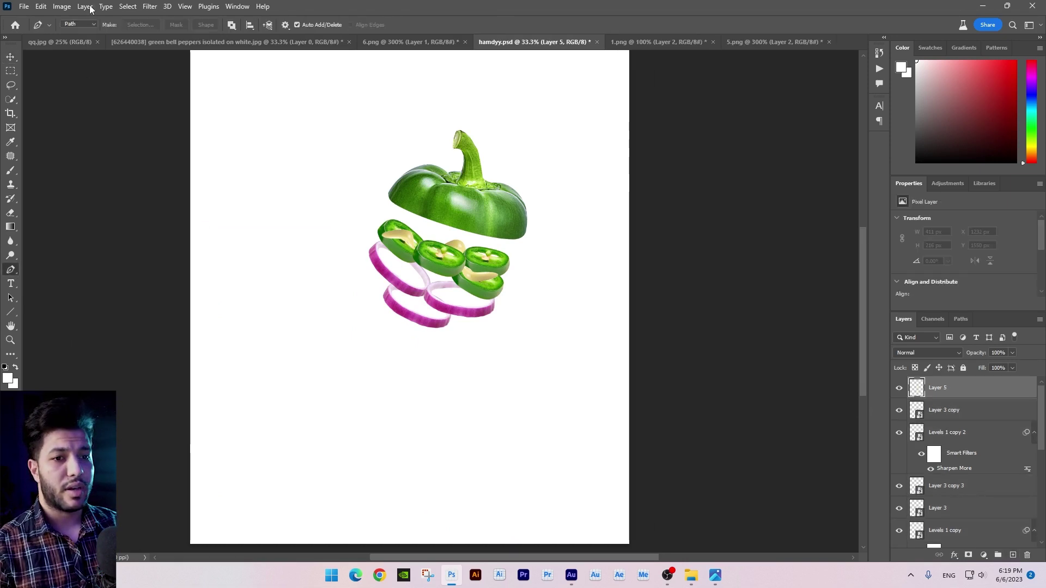
left_click(82, 25)
left_click(77, 34)
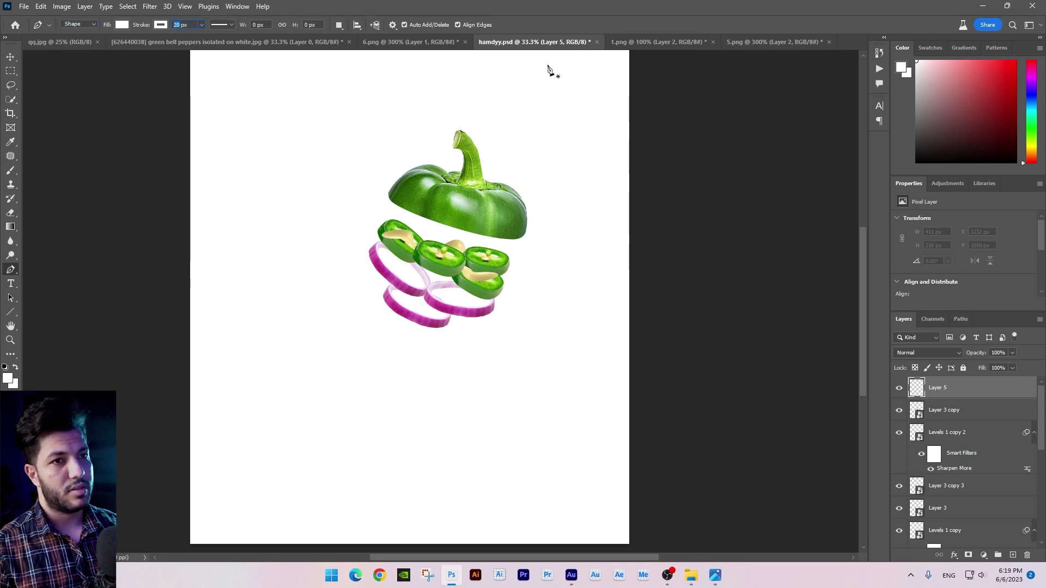
type("20")
left_click(122, 25)
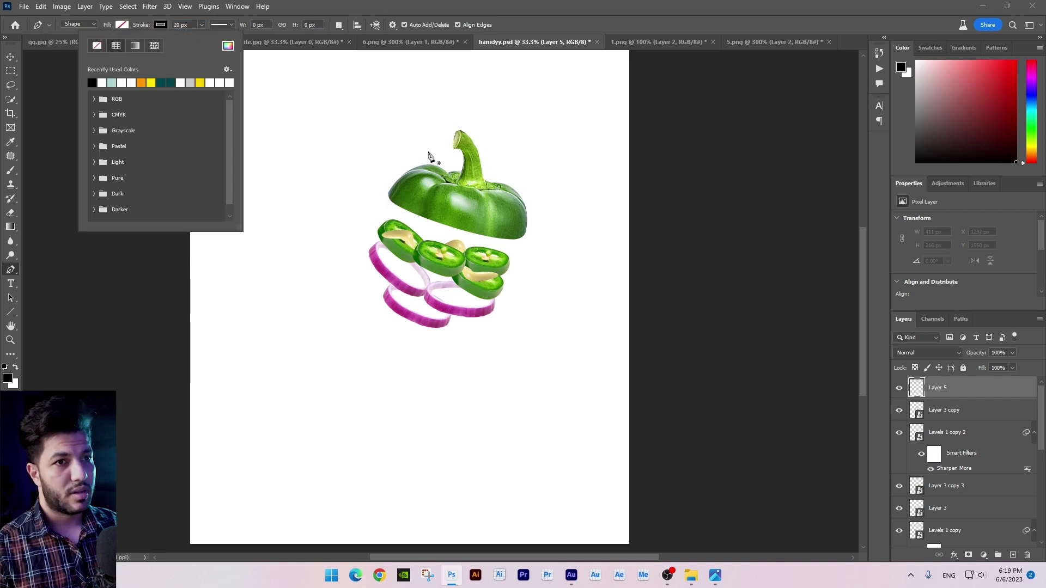
left_click(400, 185)
Step: Draw a curved chili-shaped outline around the pepper stack
key("ctrl+minus")
left_click_drag(338, 357, 293, 383)
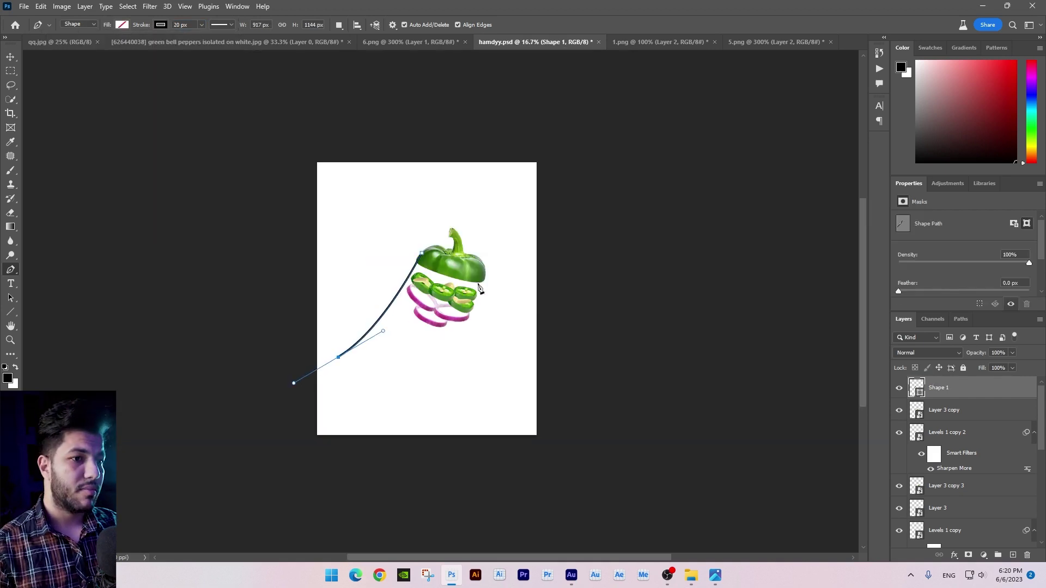
left_click_drag(486, 280, 534, 192)
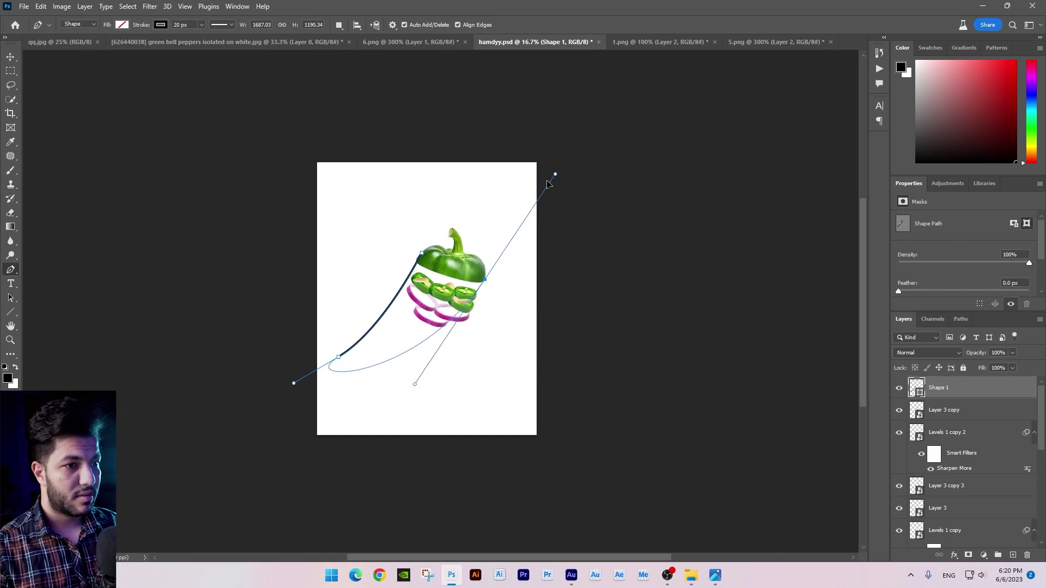
left_click_drag(534, 192, 526, 171)
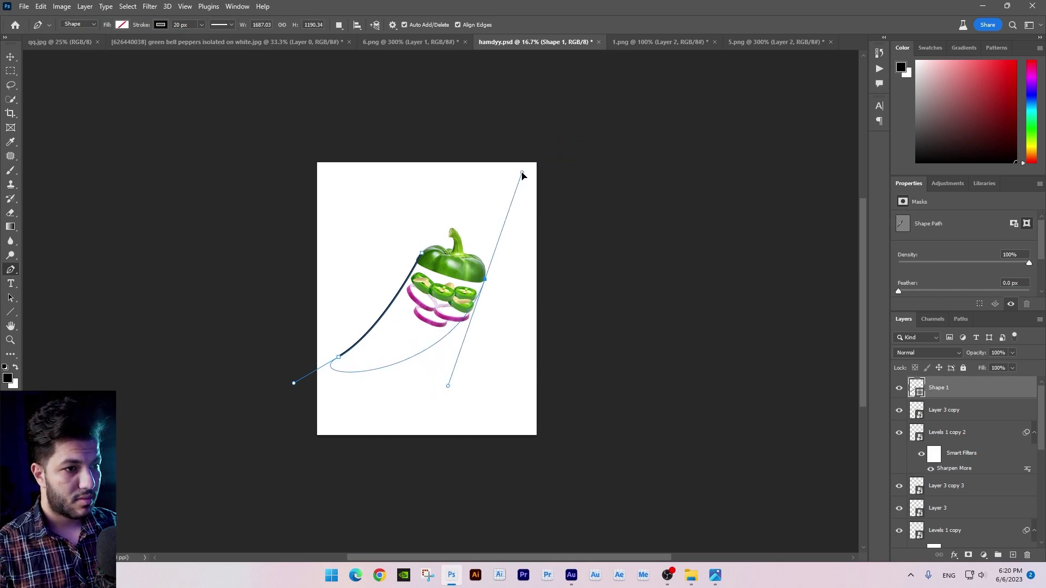
key("v")
key("ctrl+plus")
key("ctrl+plus")
Step: Nudge the pepper top layer slightly to the right
right_click(453, 234)
left_click(467, 238)
left_click_drag(467, 239, 475, 237)
Step: Select the Layer 3 copy slices, other slices and onion rings, and scale them to about 97%
right_click(440, 295)
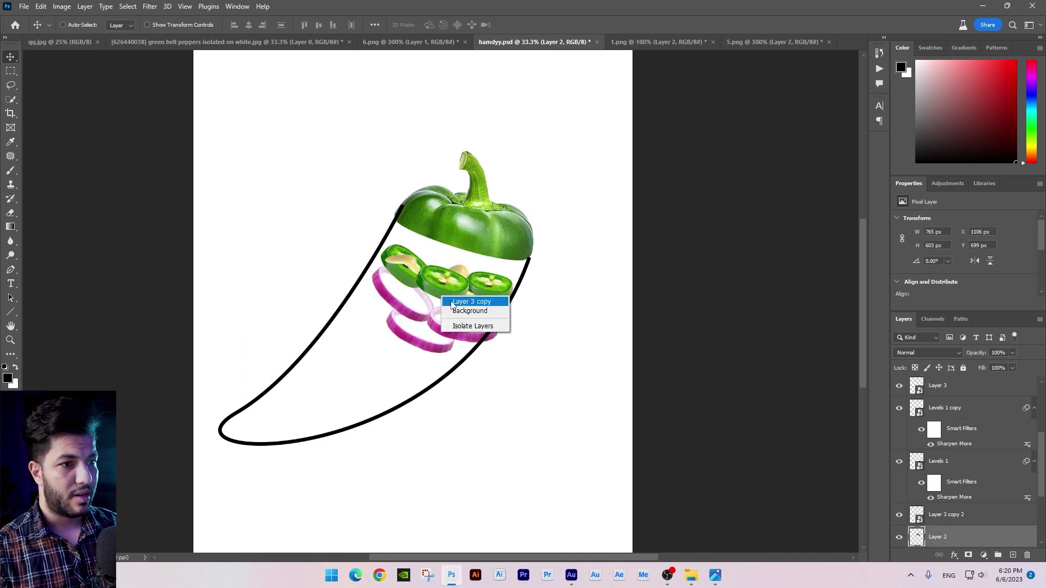
left_click(463, 299)
left_click(948, 499, "shift")
right_click(498, 245)
left_click(507, 249)
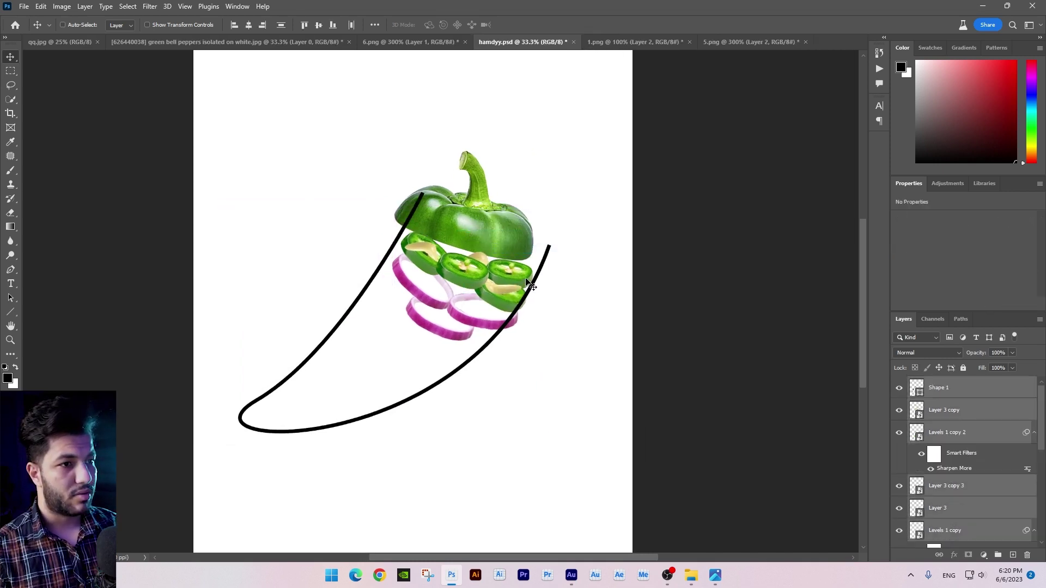
key("ctrl+t")
key("Return")
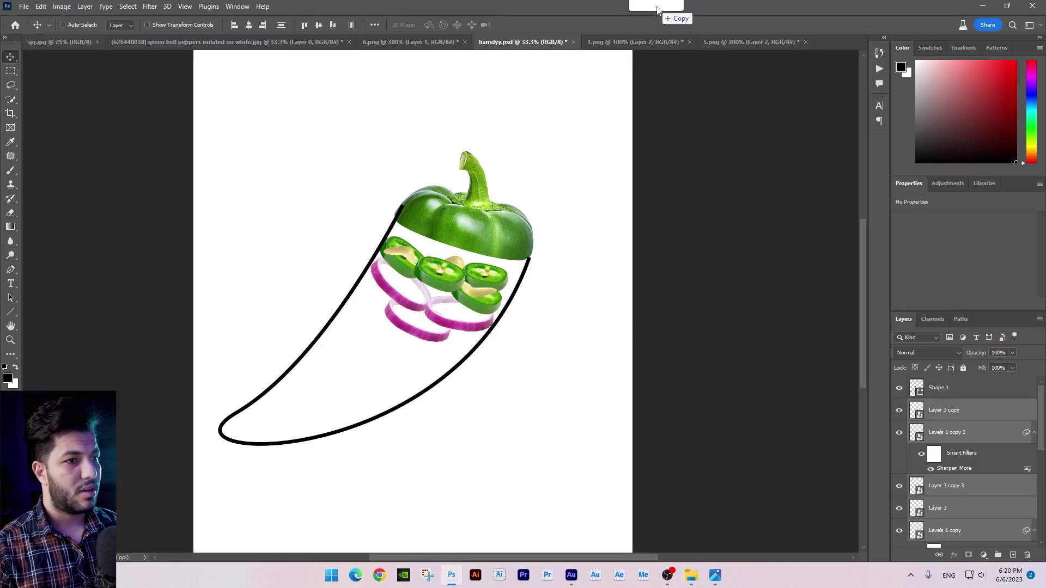
left_click_drag(658, 29, 659, 32)
right_click(11, 104)
Step: Delete the lettuce photo's white background with the Magic Wand and clear leftover white patches
left_click(71, 121)
left_click(490, 252)
key("Delete")
key("ctrl+d")
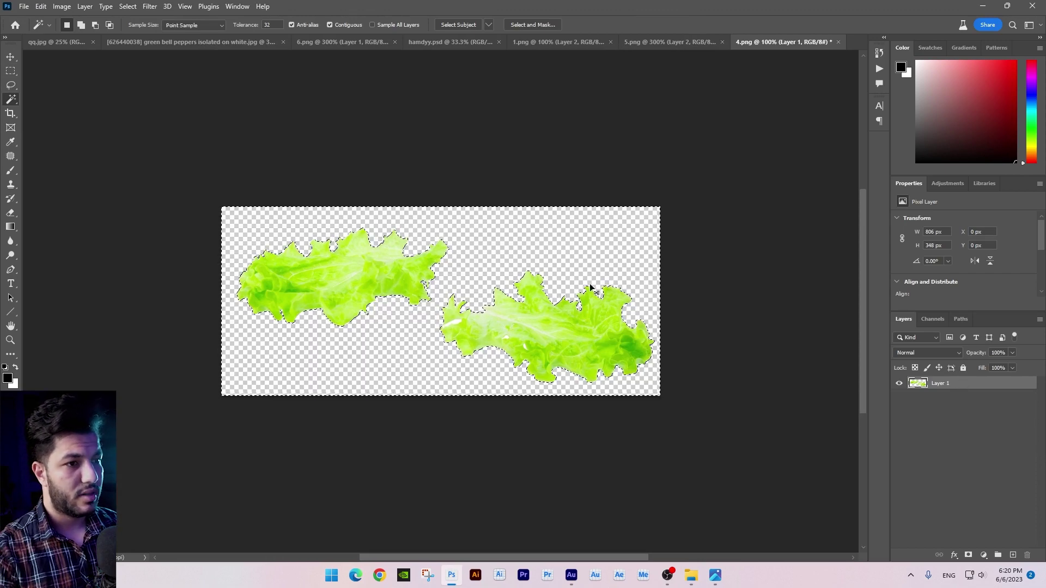
scroll(591, 287, "up", 3)
key("Delete")
key("j")
scroll(429, 280, "down", 2)
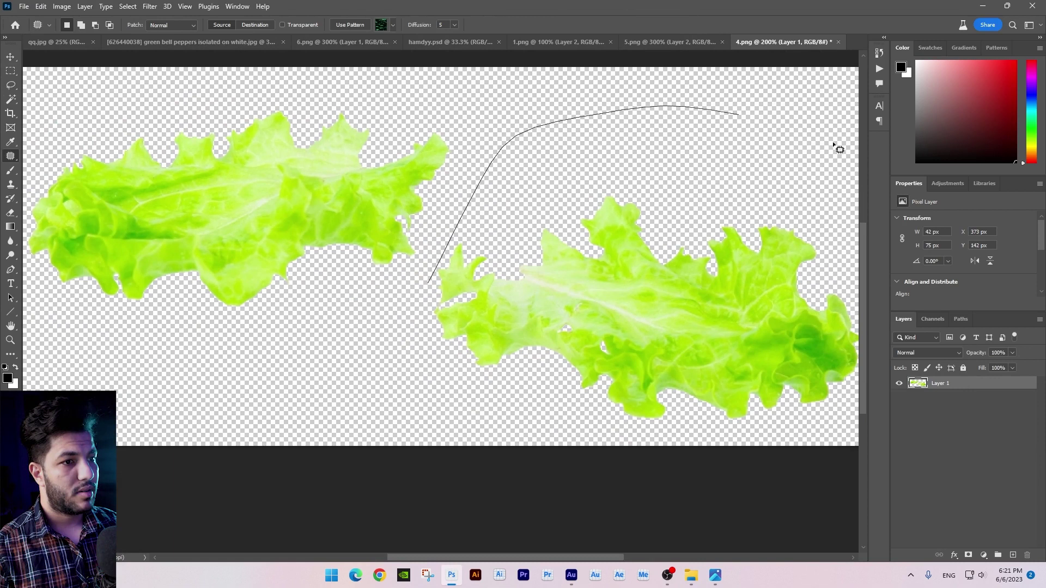
left_click_drag(919, 445, 475, 481)
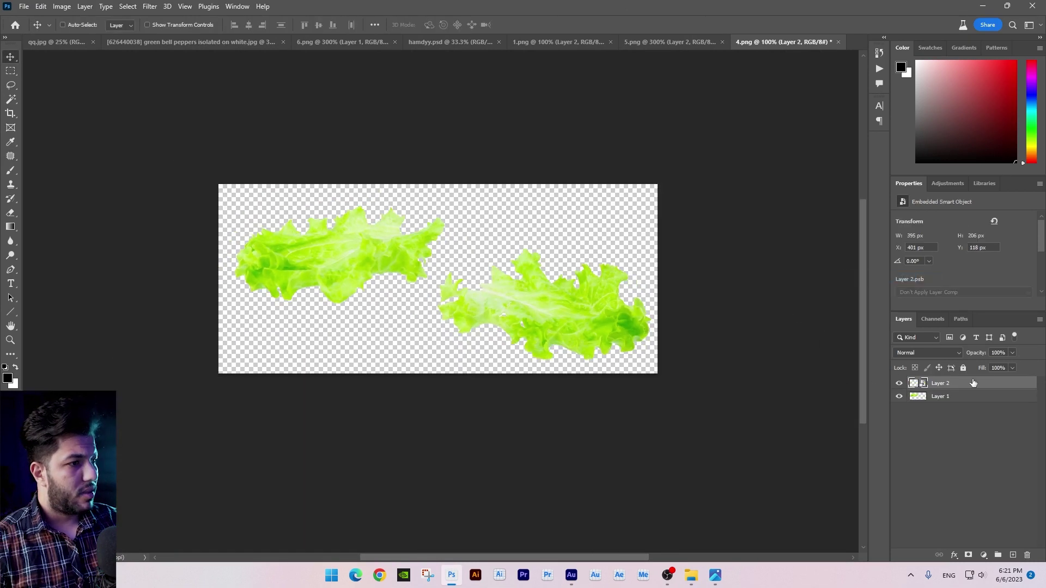
Step: Convert the lettuce layers to smart objects and select both of them
right_click(959, 397)
left_click(899, 275)
left_click(939, 383, "shift")
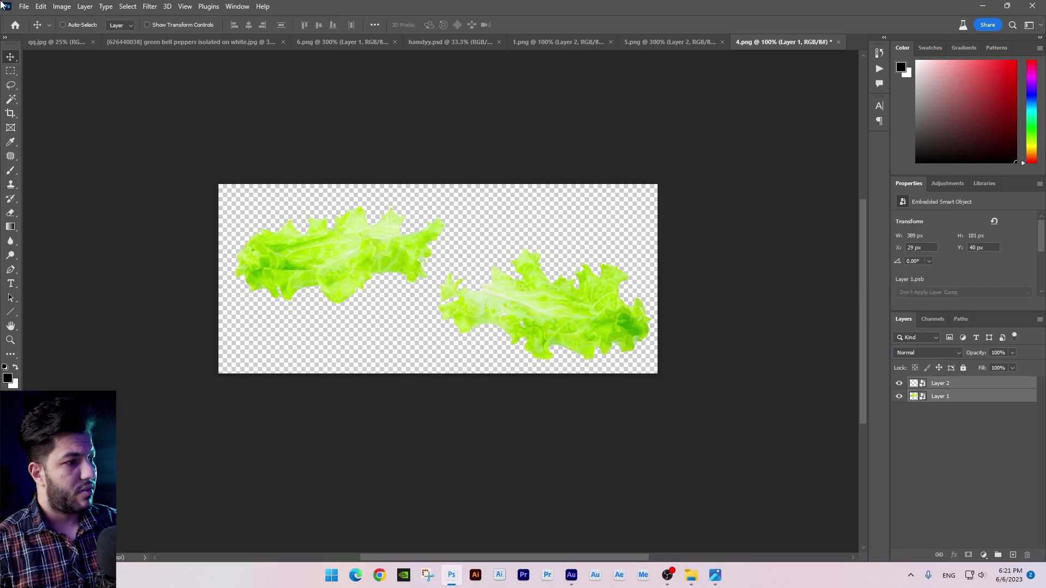
Step: Drag both lettuce leaves into hamdyy.psd and send their layers down below the onions
left_click_drag(338, 256, 414, 343)
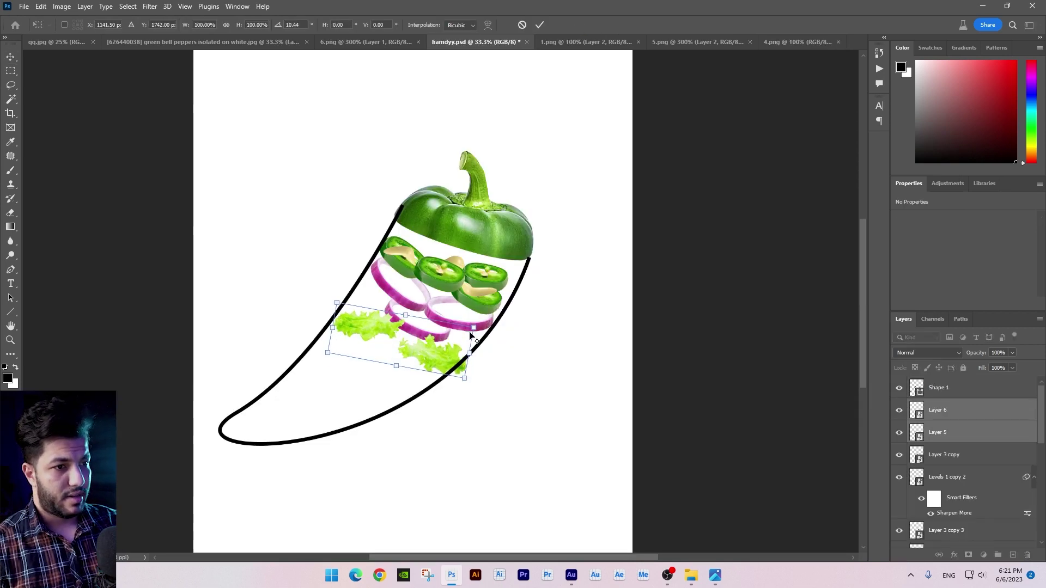
key("Return")
key("ctrl+bracketleft")
key("ctrl+bracketleft")
key("ctrl+bracketleft")
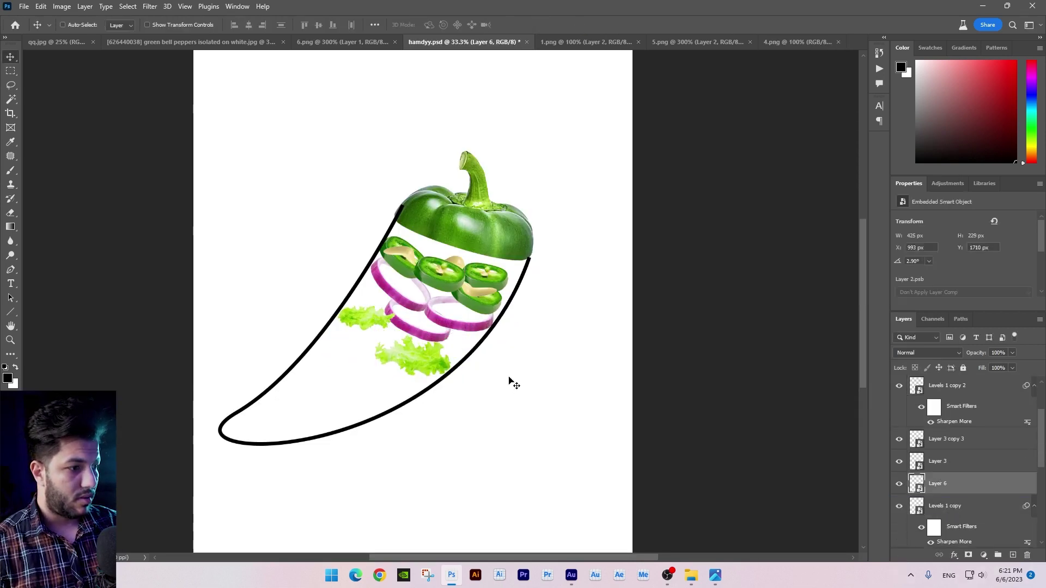
left_click_drag(481, 346, 482, 359)
key("ctrl+bracketleft")
key("ctrl+bracketleft")
Step: Raise an onion ring slightly and switch to the burger patty image 2.png
left_click(457, 321, "ctrl")
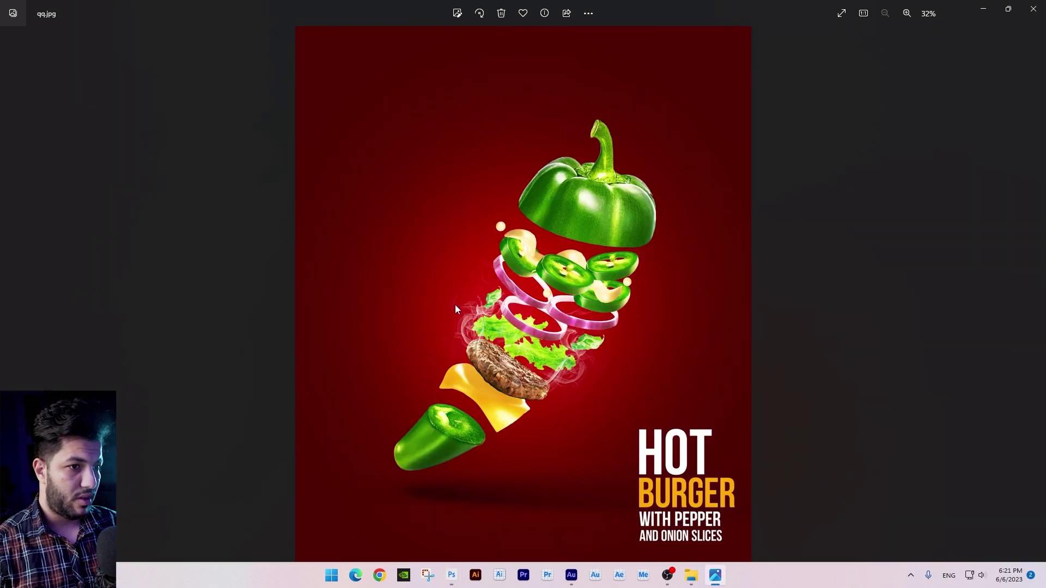
left_click_drag(388, 291, 388, 276)
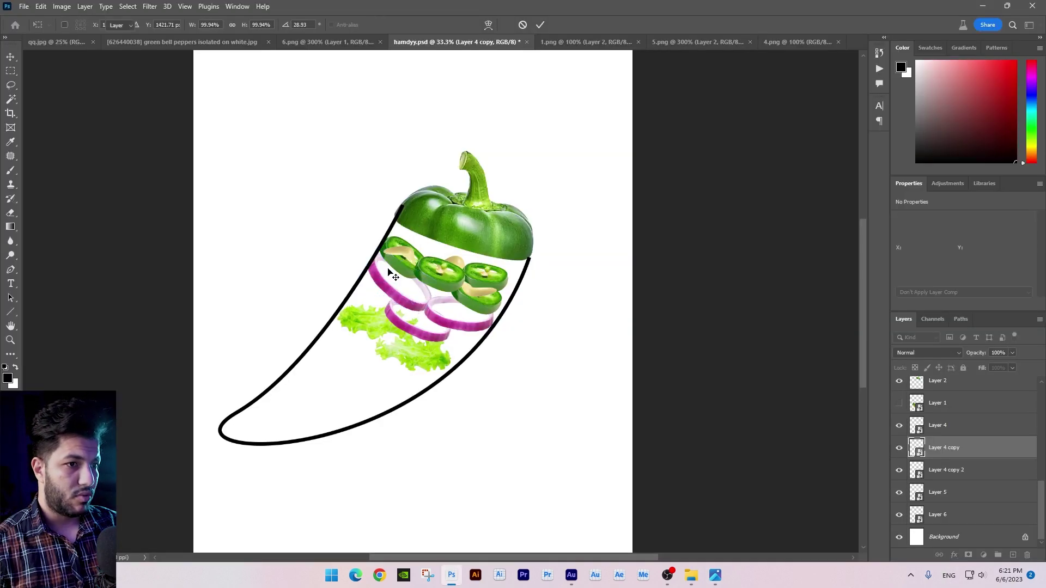
key("alt+Tab")
key("alt+Tab")
left_click(784, 42)
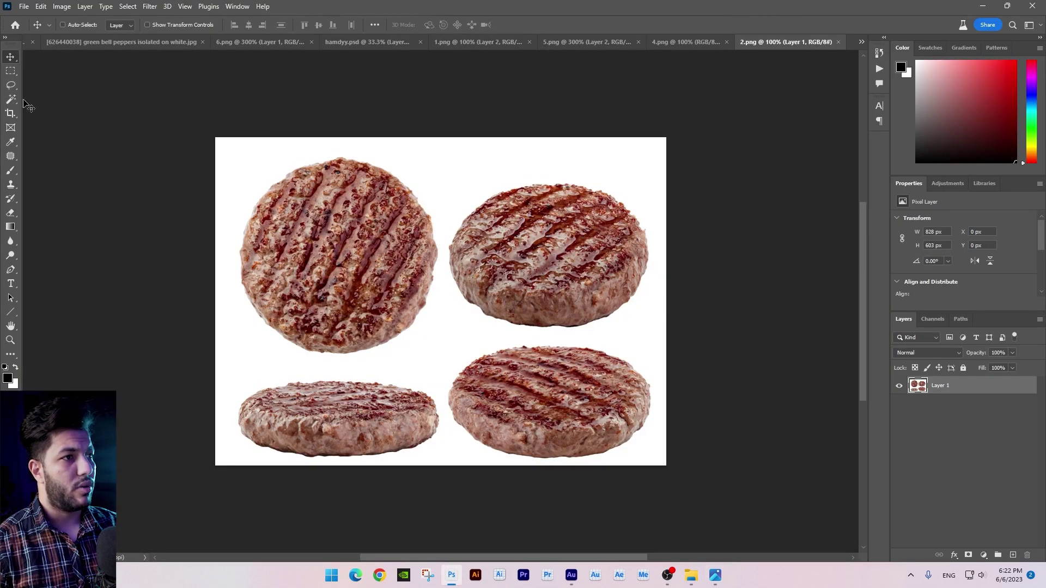
Step: Delete the patty photo's white background and cut the bottom-left side-view patty onto its own layer
left_click(544, 172)
key("Delete")
key("ctrl+d")
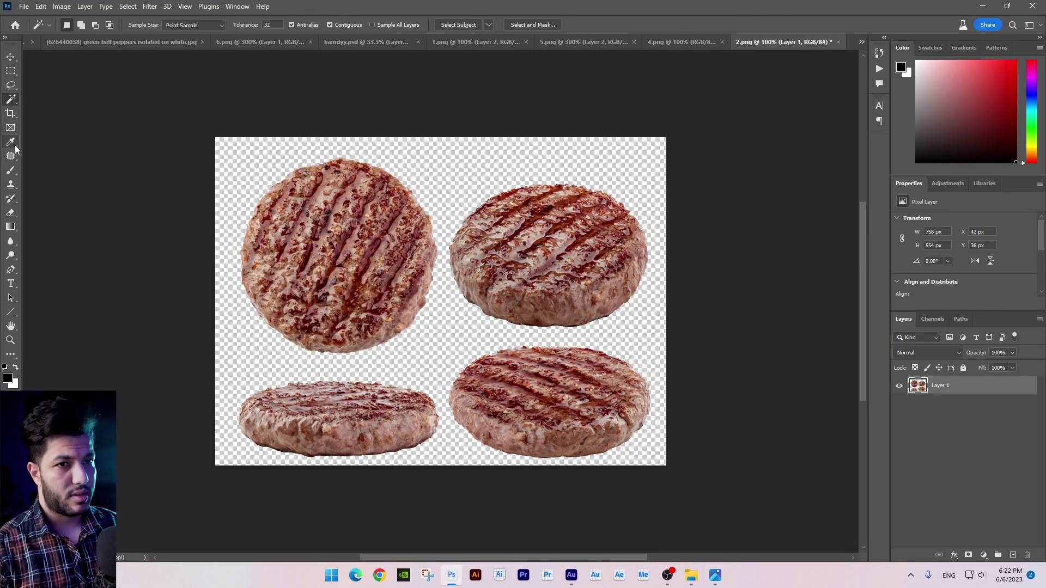
left_click(10, 156)
left_click_drag(441, 382, 428, 375)
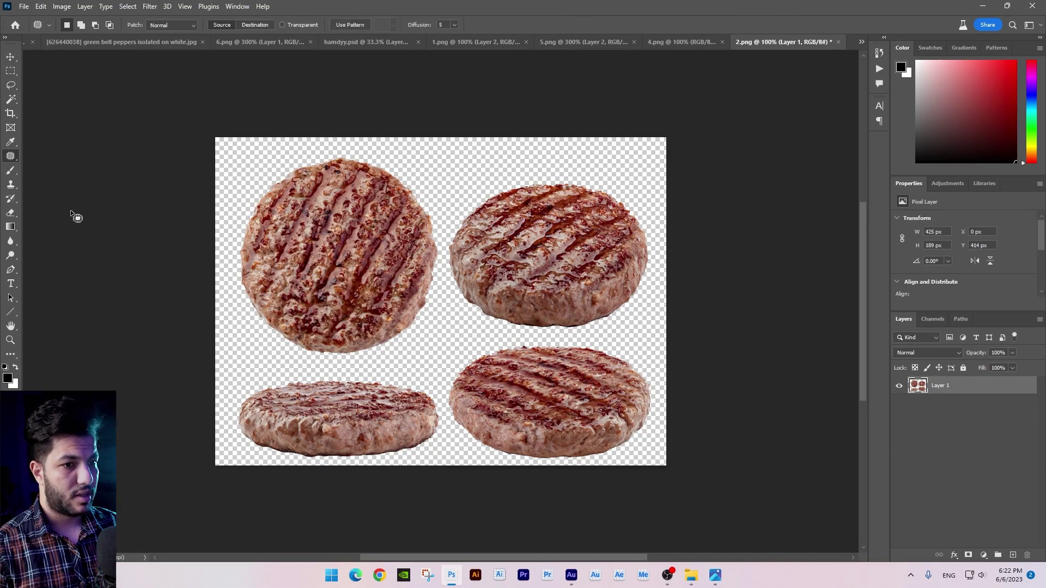
left_click(10, 71)
right_click(376, 452)
left_click(425, 312)
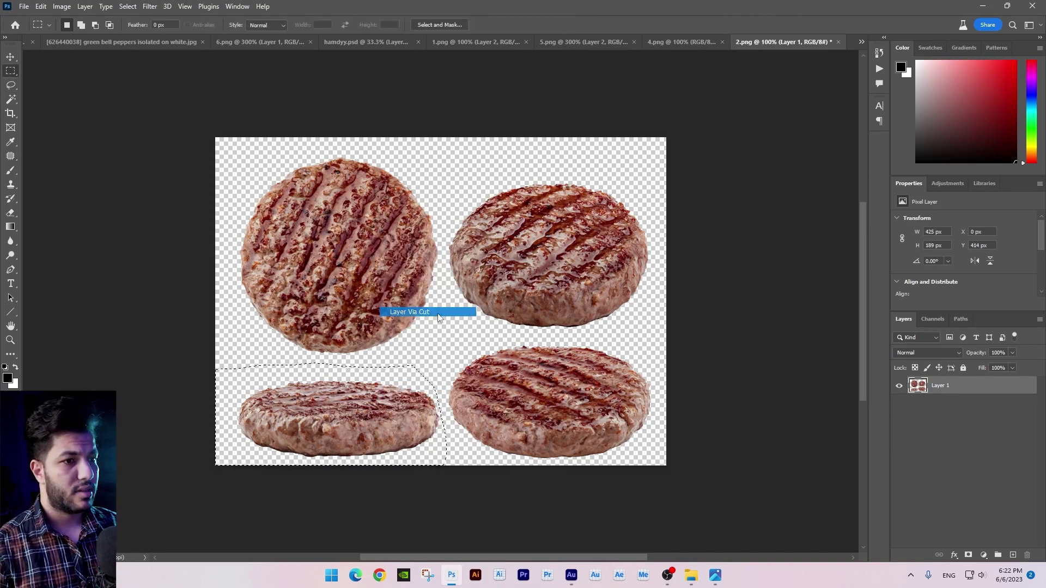
Step: Bring the patty into the poster, rotate and enlarge it, and move its layer below the lettuce
left_click(10, 57)
left_click_drag(338, 420, 472, 61)
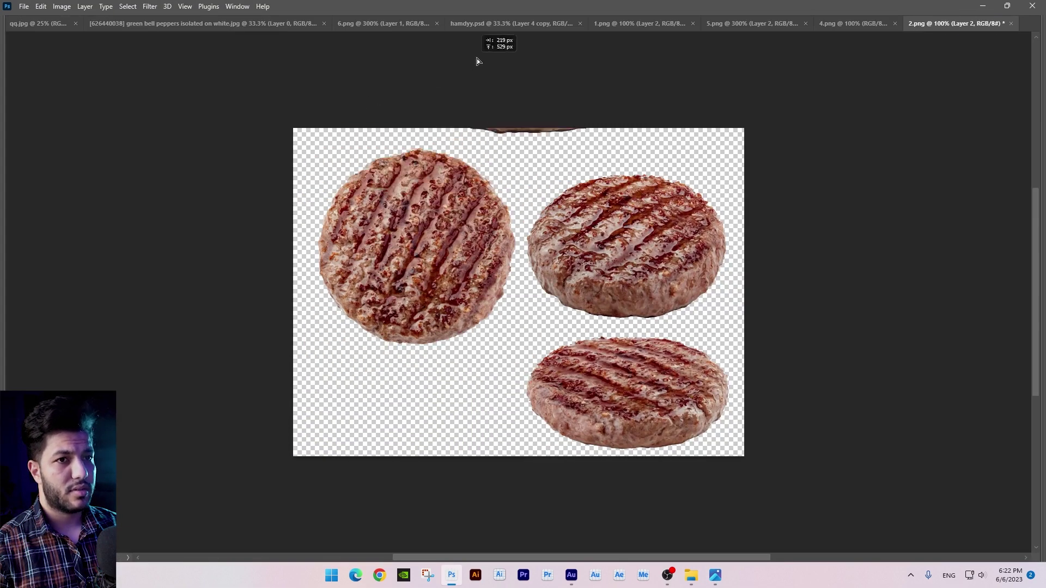
mouse_move(420, 398)
left_mouse_down()
mouse_move(415, 406)
mouse_move(431, 401)
mouse_move(421, 379)
left_mouse_up()
key("Return")
scroll(959, 463, "down", 3)
left_click_drag(948, 425, 952, 513)
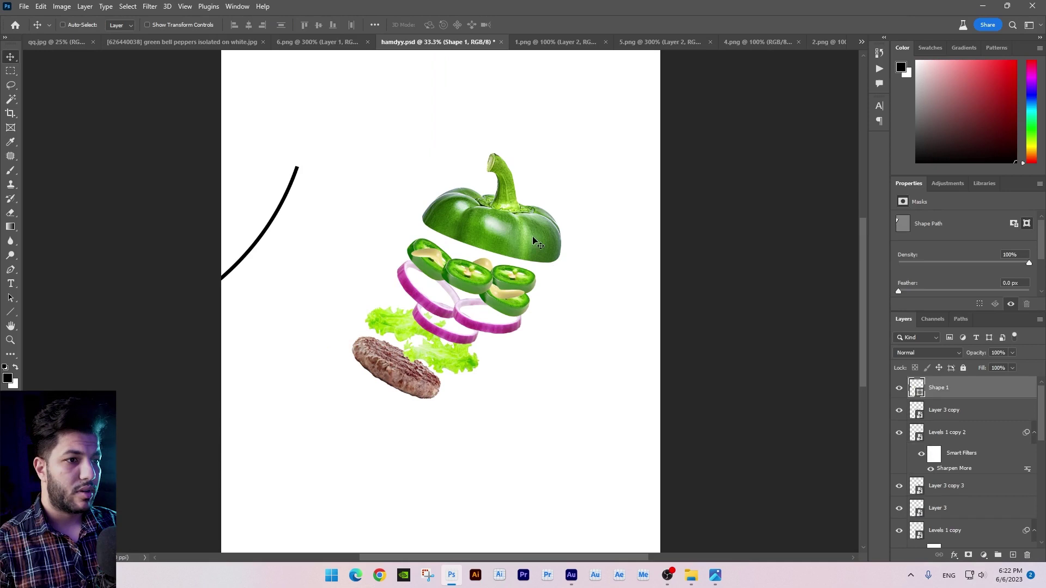
Step: Warp the patty layer into a gentle curve, then switch to the cheese image 3.png
right_click(389, 384)
left_click(409, 387)
key("ctrl+t")
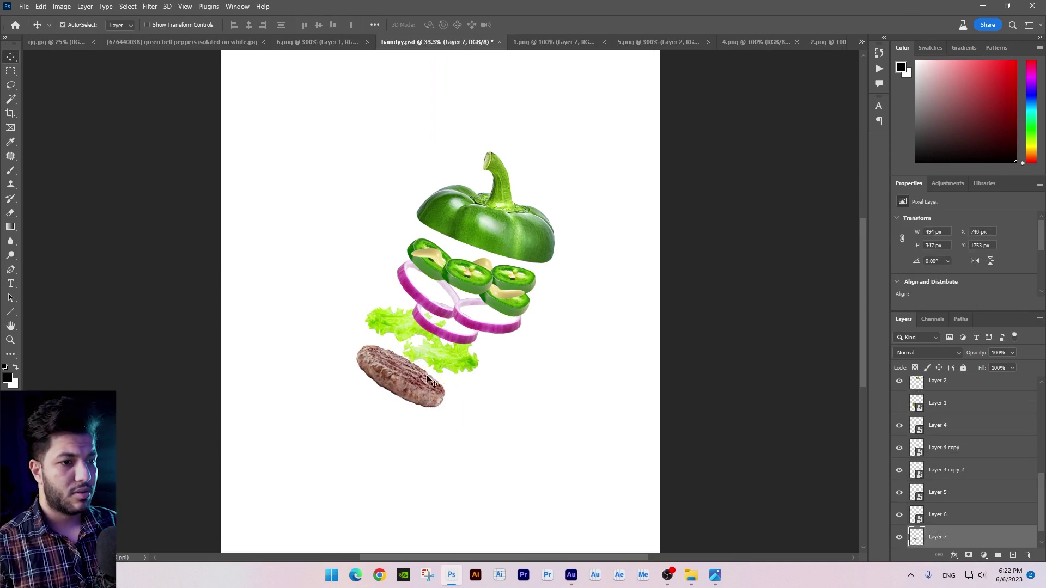
right_click(422, 373)
left_click(452, 215)
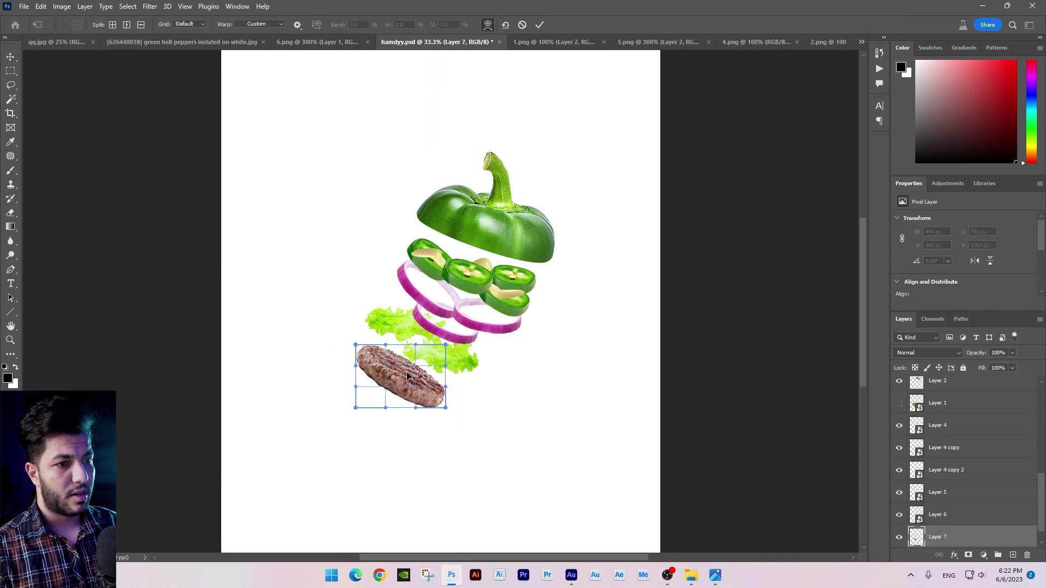
left_click_drag(404, 377, 447, 408)
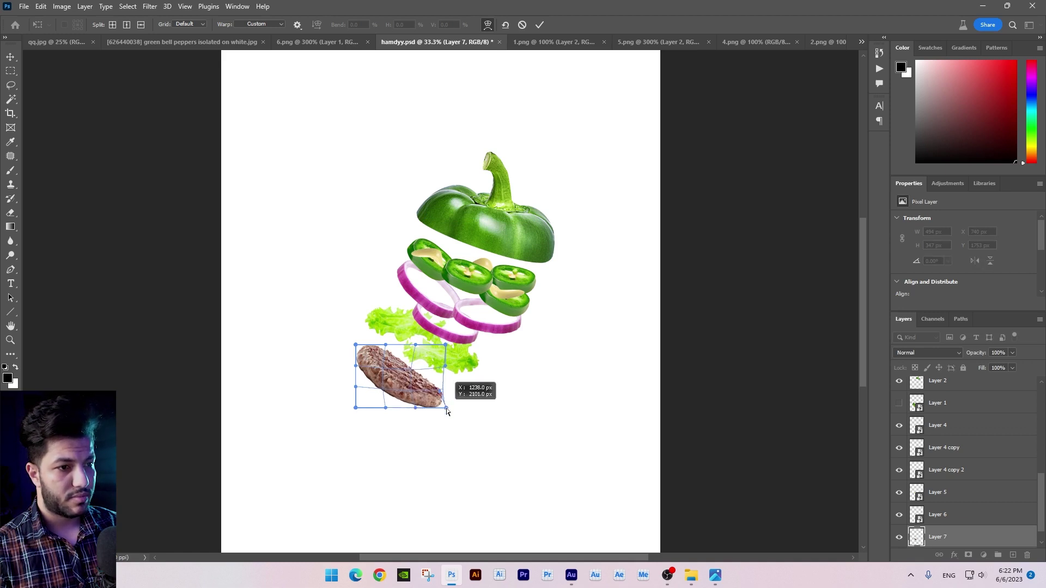
left_click_drag(401, 363, 400, 364)
key("Return")
key("alt+Tab")
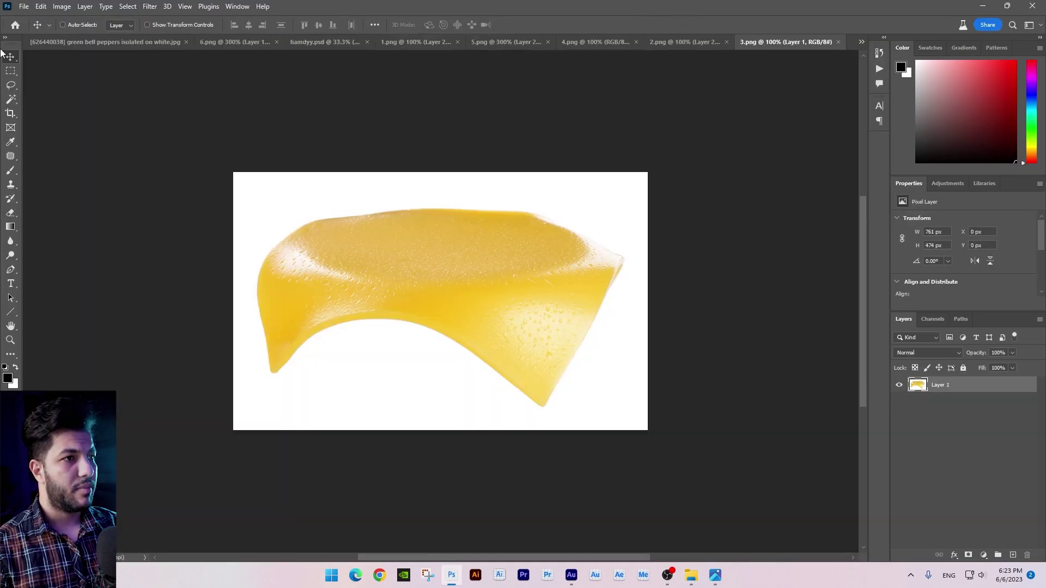
Step: Drag the cheese slice into the poster and move its layer beneath the patty
key("v")
mouse_move(436, 283)
left_mouse_down()
mouse_move(309, 44)
mouse_move(437, 377)
mouse_move(479, 388)
mouse_move(405, 373)
left_mouse_up()
key("ctrl+t")
key("Return")
key("ctrl+bracketleft")
Step: Rotate the cheese slightly and shift it a little to the left
key("ctrl+t")
left_click_drag(443, 454, 459, 440)
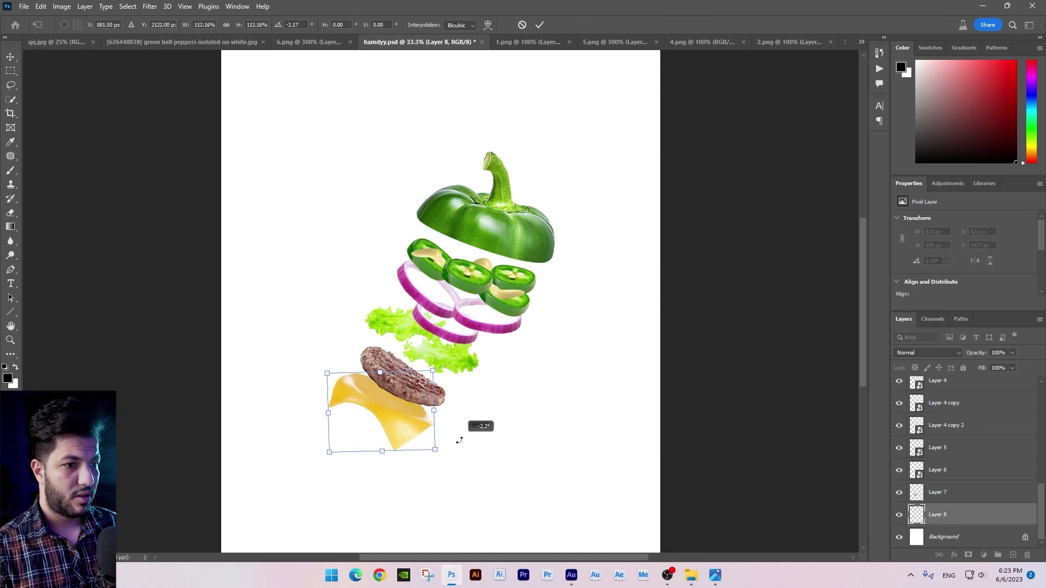
key("Return")
left_click_drag(403, 413, 400, 412)
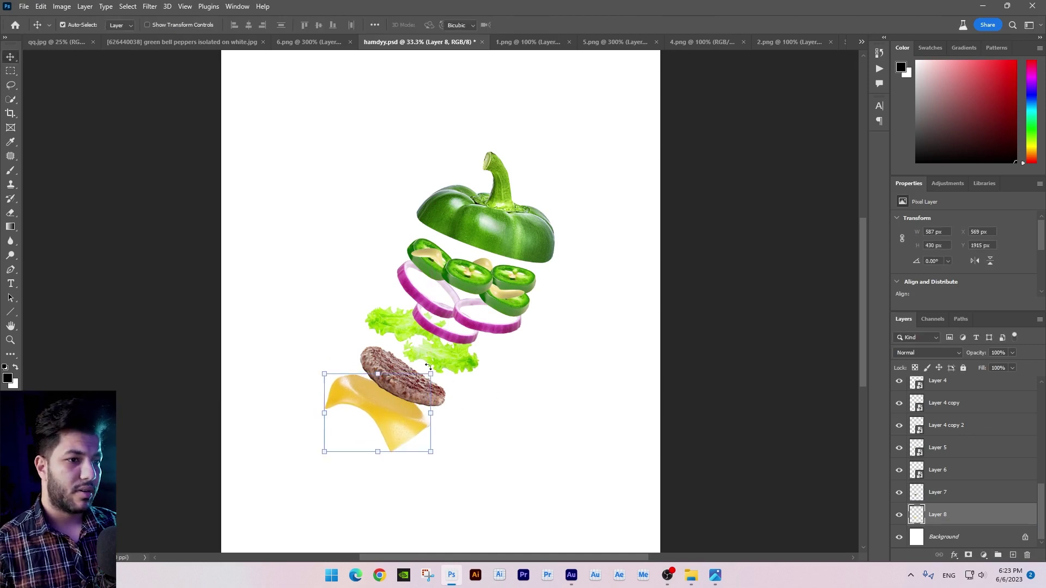
Step: Try repositioning the patty and cheese together, undoing the move and cancelling the transform
key("ctrl+t")
key("Return")
left_click_drag(438, 372, 444, 371)
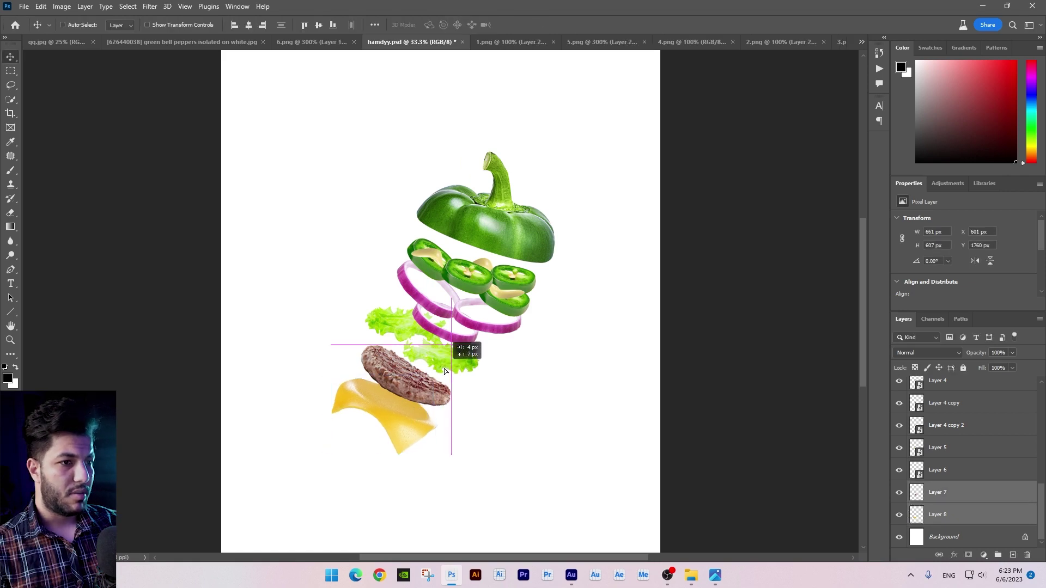
key("ctrl+z")
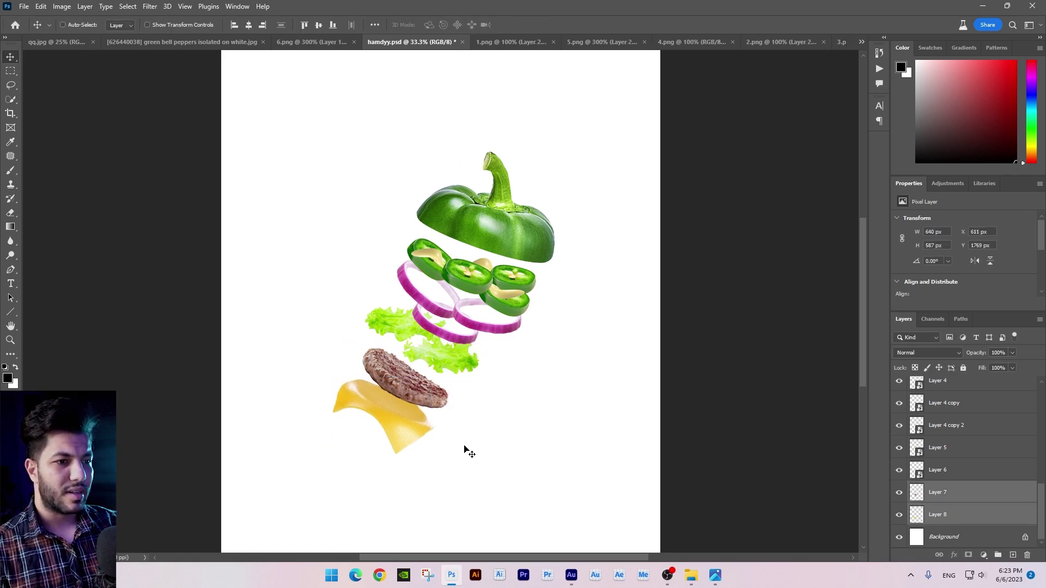
key("ctrl+t")
left_click_drag(450, 463, 467, 443)
key("Escape")
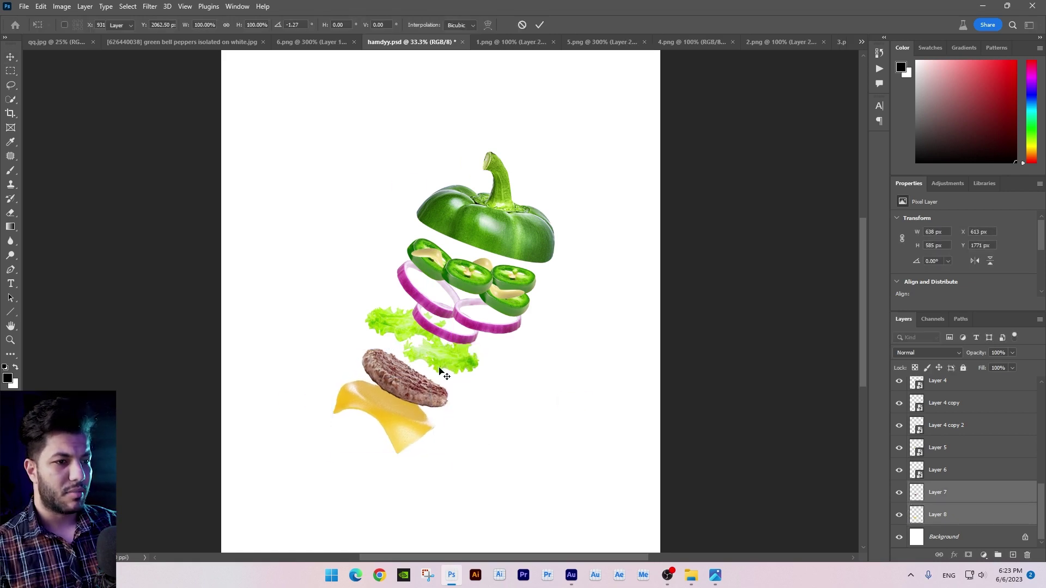
Step: Select both lettuce layers and enlarge them slightly
left_click(411, 332, "ctrl")
right_click(411, 333)
left_click(430, 353, "shift")
key("ctrl+t")
left_click_drag(468, 353, 467, 370)
key("Return")
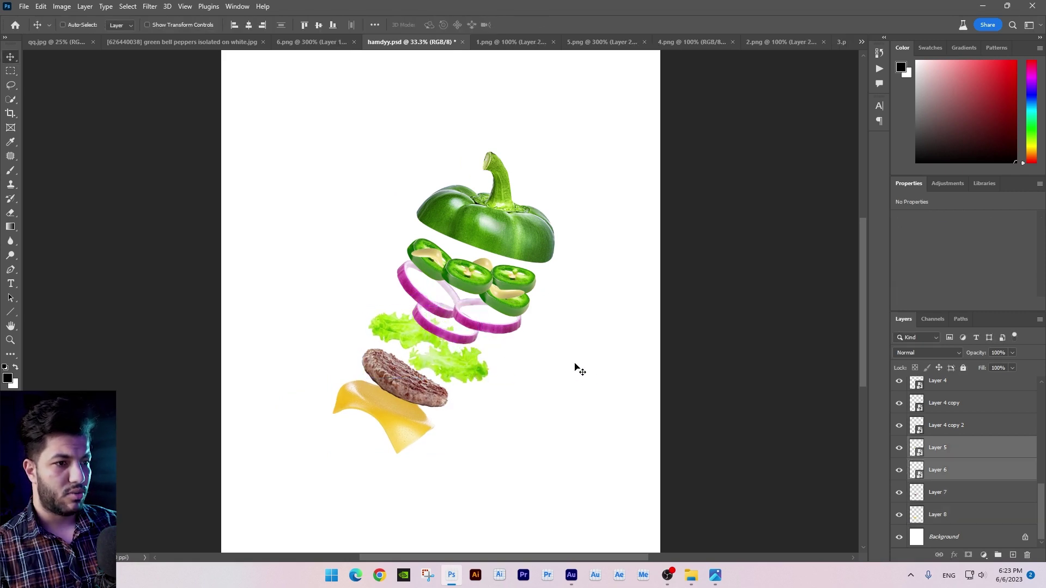
left_click(531, 248, "ctrl")
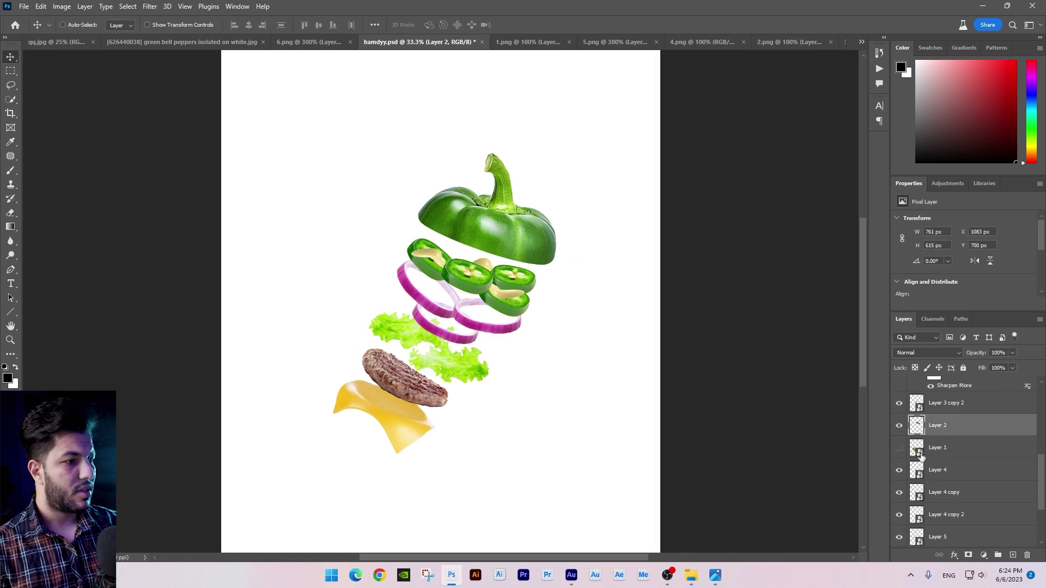
Step: Show the hidden green pepper half and shrink, rotate and place it beside the cheese
left_click(928, 501)
key("ctrl+t")
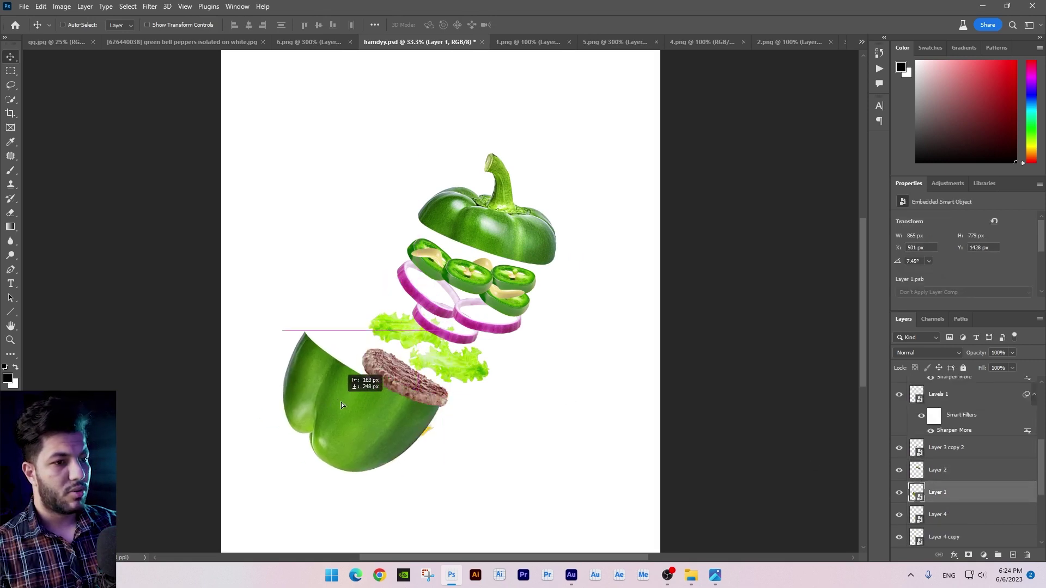
left_click_drag(341, 402, 326, 420)
mouse_move(434, 371)
left_mouse_down()
mouse_move(406, 381)
mouse_move(442, 402)
left_mouse_up()
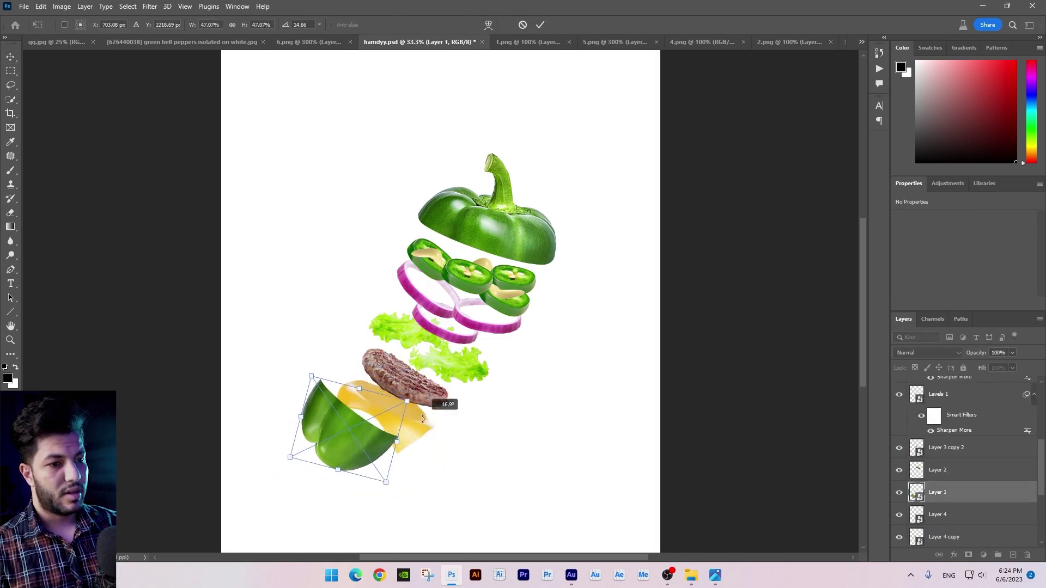
left_click_drag(370, 420, 352, 436)
key("Return")
scroll(381, 354, "up", 3)
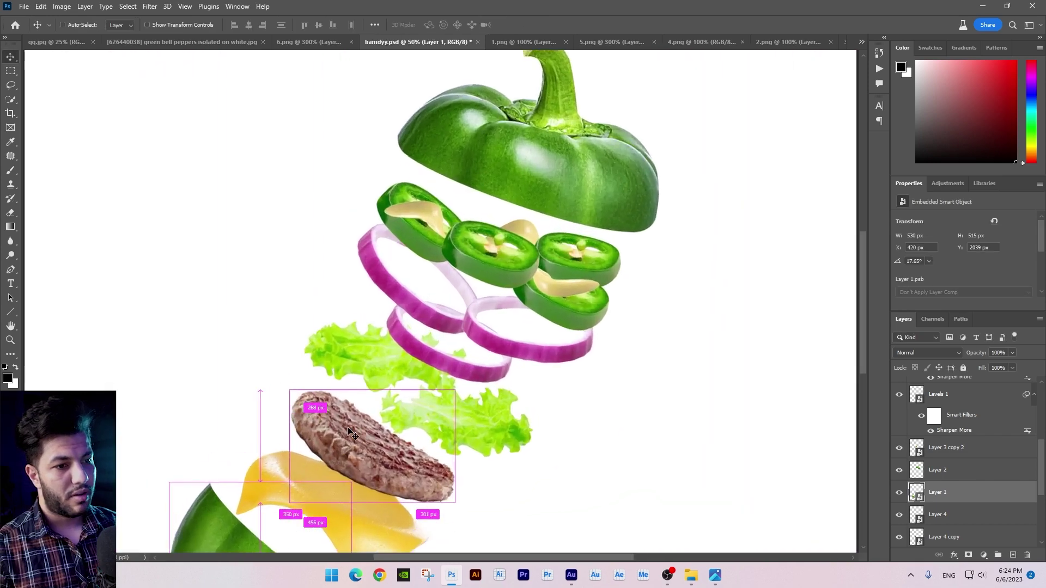
Step: Start a pen path tracing the curved edge of the pepper piece's top
left_click(11, 269)
key("ctrl+plus")
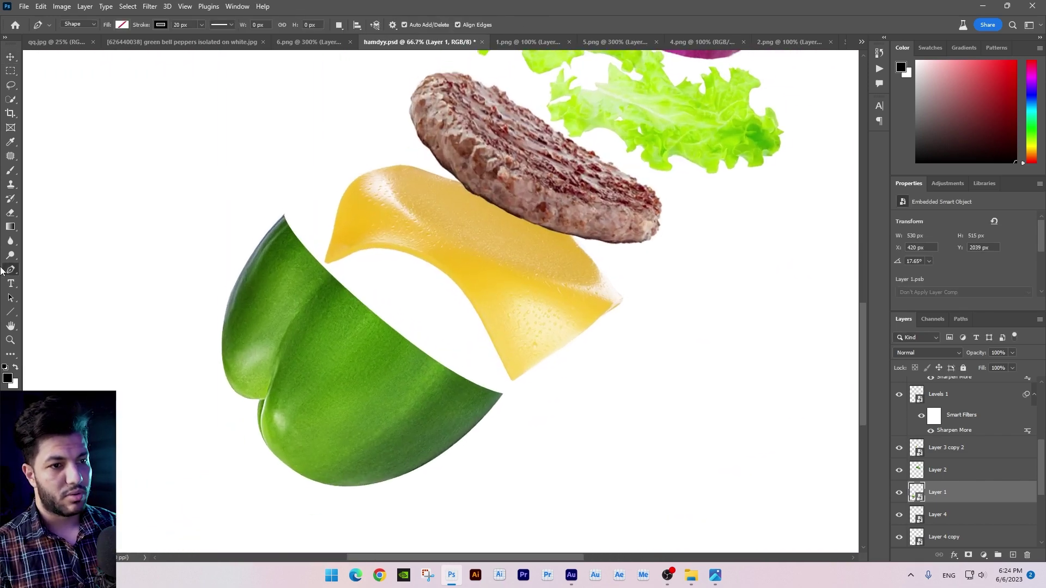
left_click(259, 442)
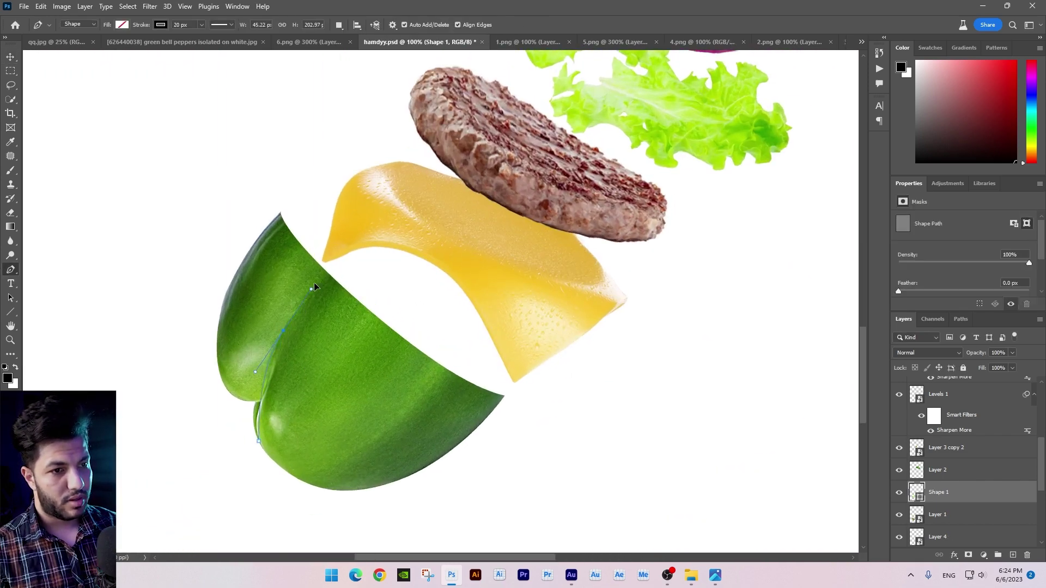
key("ctrl+z")
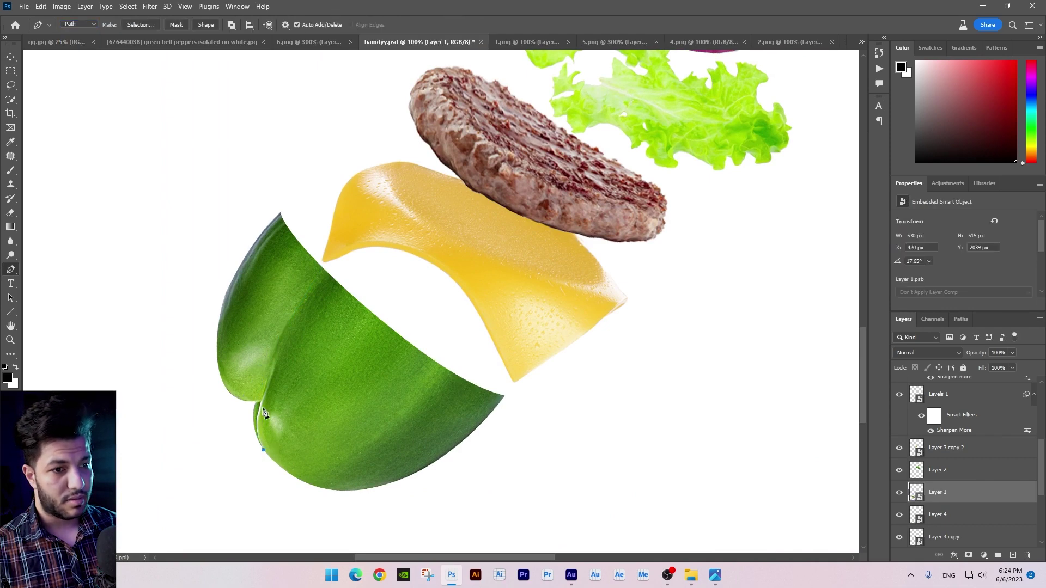
left_click_drag(264, 371, 278, 345)
left_click_drag(331, 280, 356, 264)
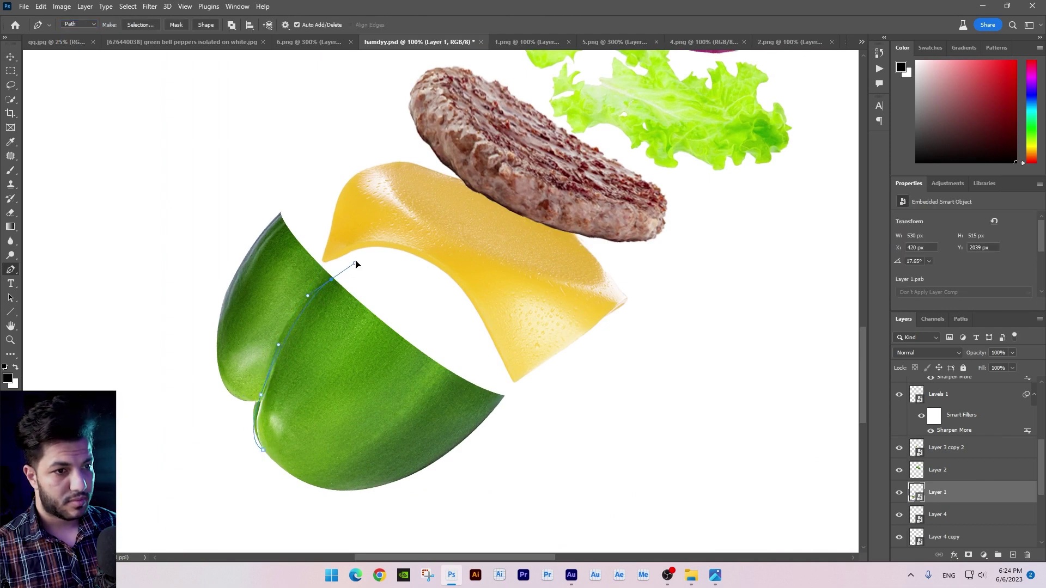
Step: Close the path around the unwanted top, make it a selection and delete it
left_click(210, 186)
left_click(177, 443)
left_click(262, 448)
key("ctrl+Return")
right_click(935, 488)
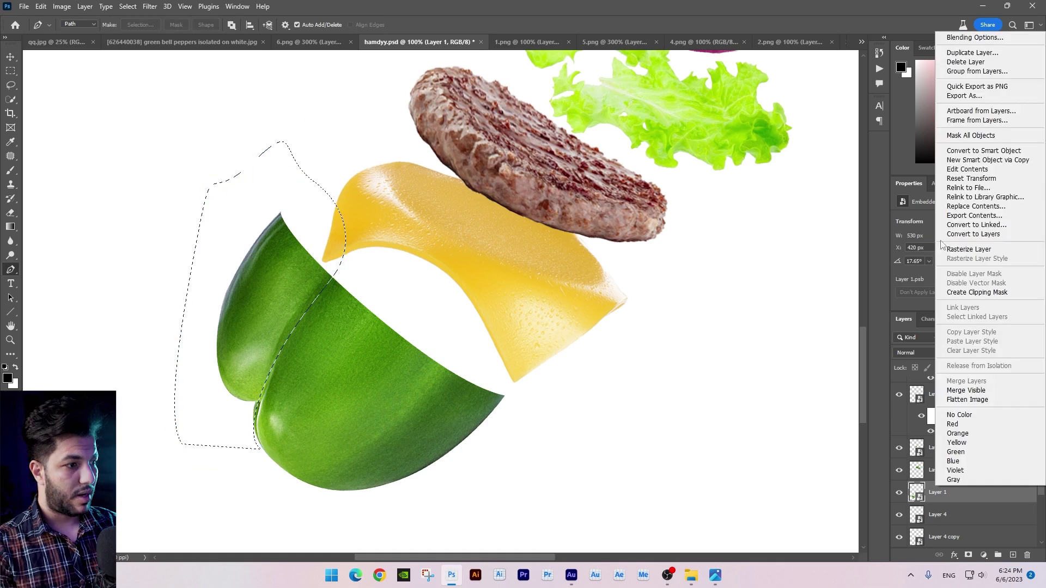
key("Escape")
key("Delete")
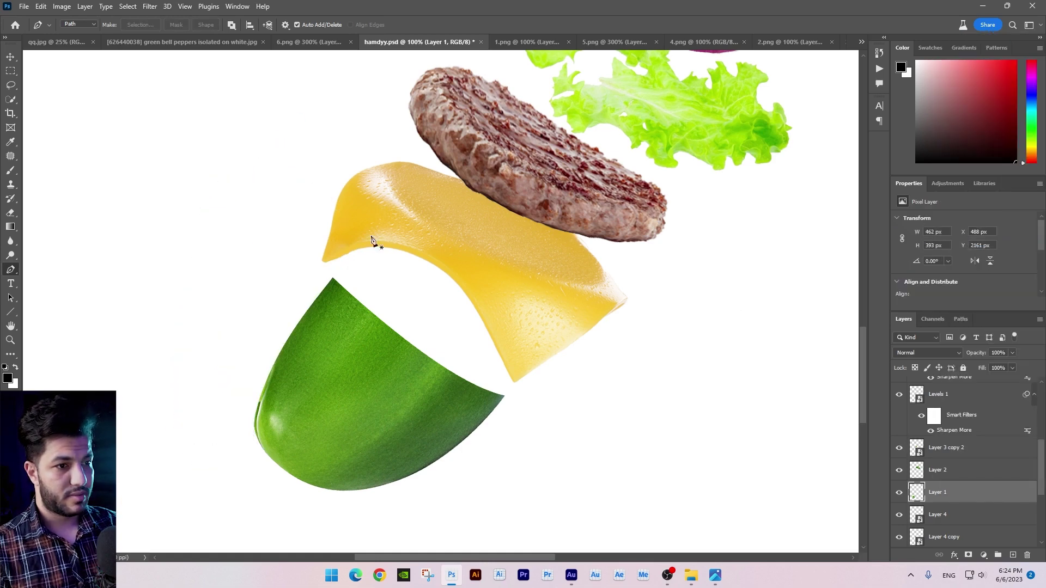
Step: Discard the stray path and shift the green pepper piece slightly left
left_click(273, 461)
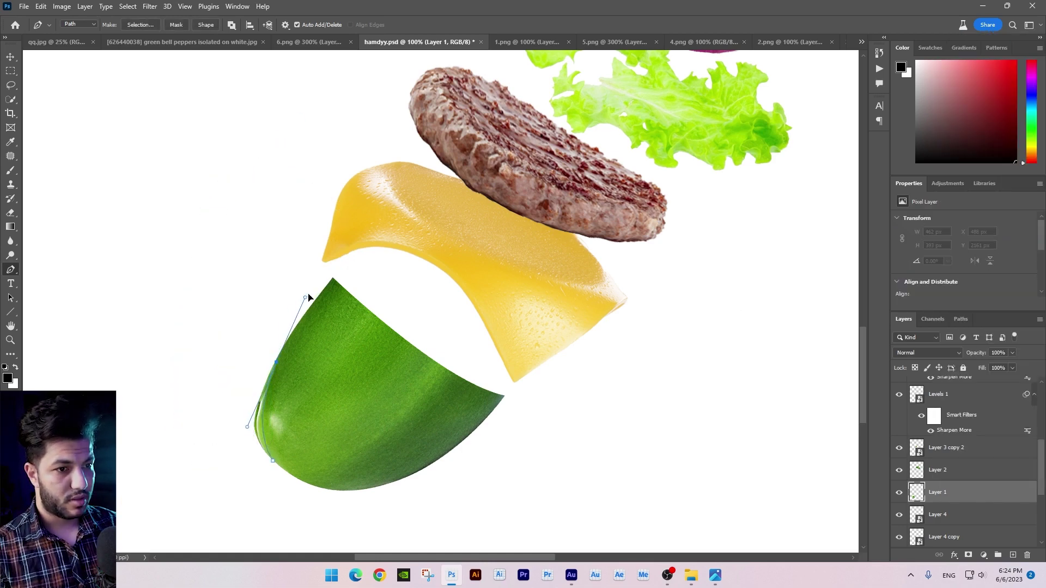
key("Escape")
scroll(312, 292, "down", 2)
scroll(327, 326, "down", 2)
scroll(305, 349, "down", 2)
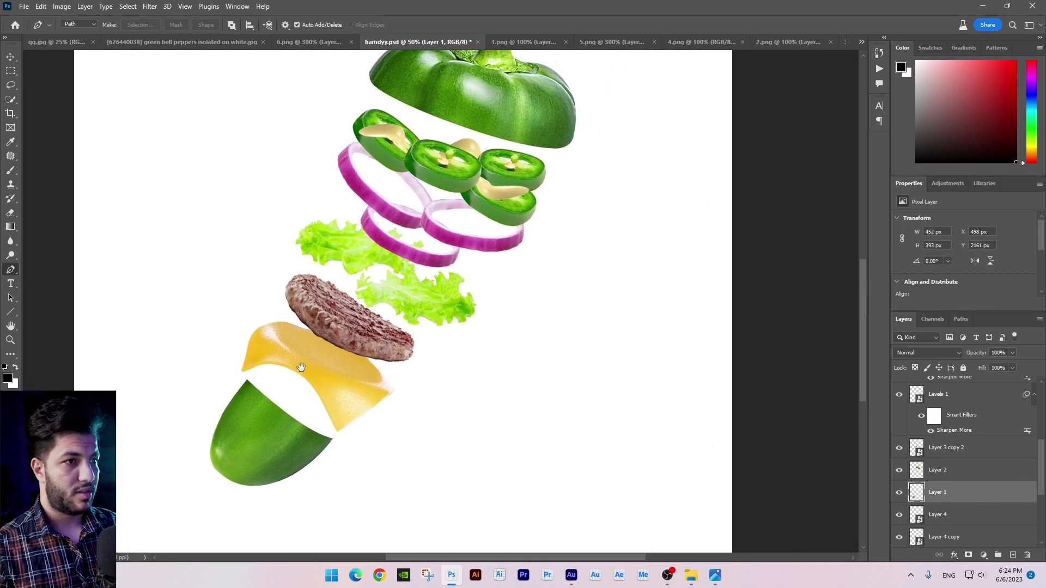
scroll(299, 359, "down", 2)
scroll(300, 359, "down", 2)
left_click(10, 58)
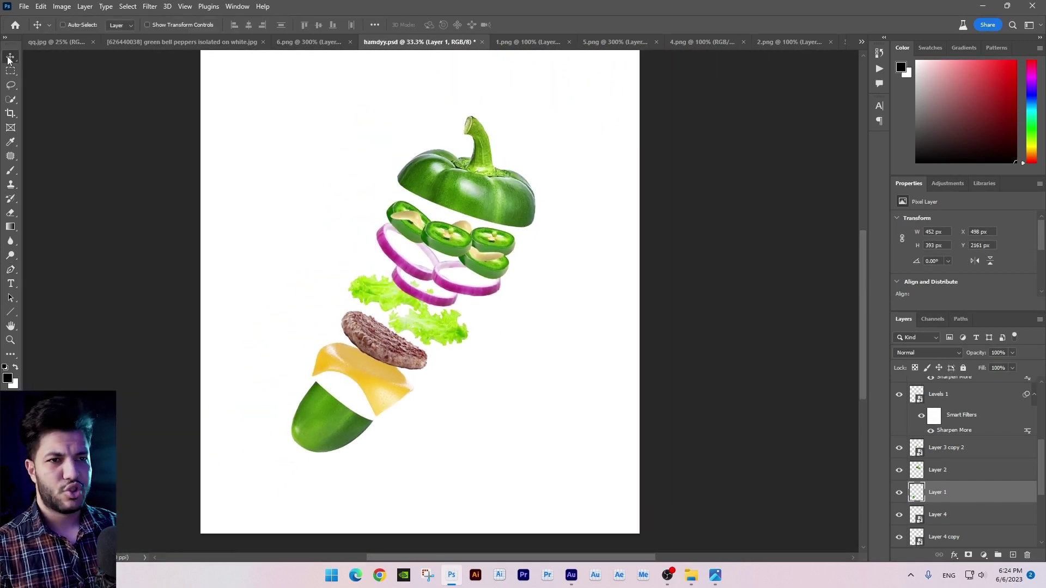
left_click_drag(364, 419, 351, 420)
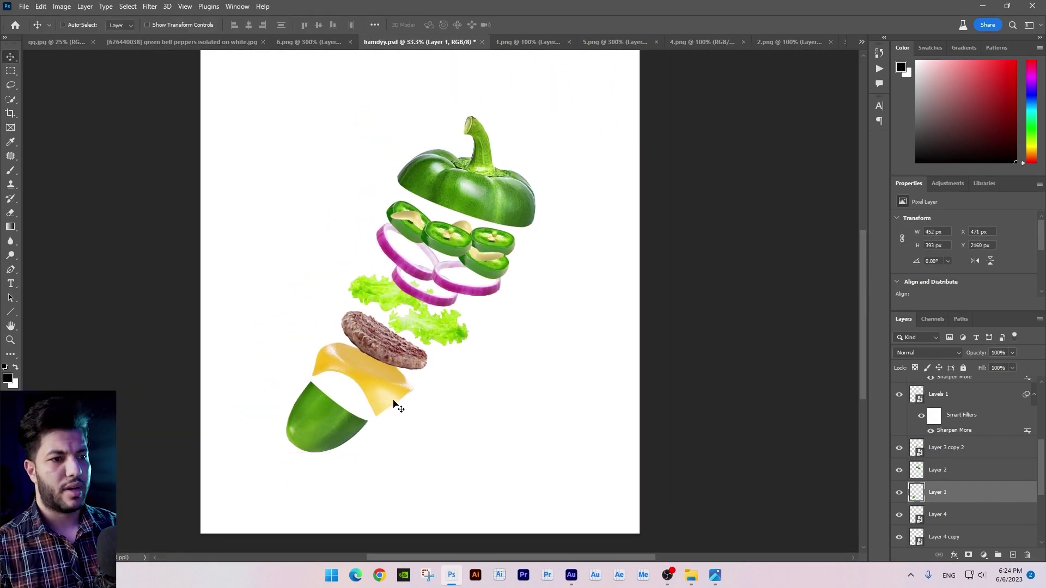
Step: Bring the halved jalapeño slice image from the ingredients folder into the poster
key("alt+Tab")
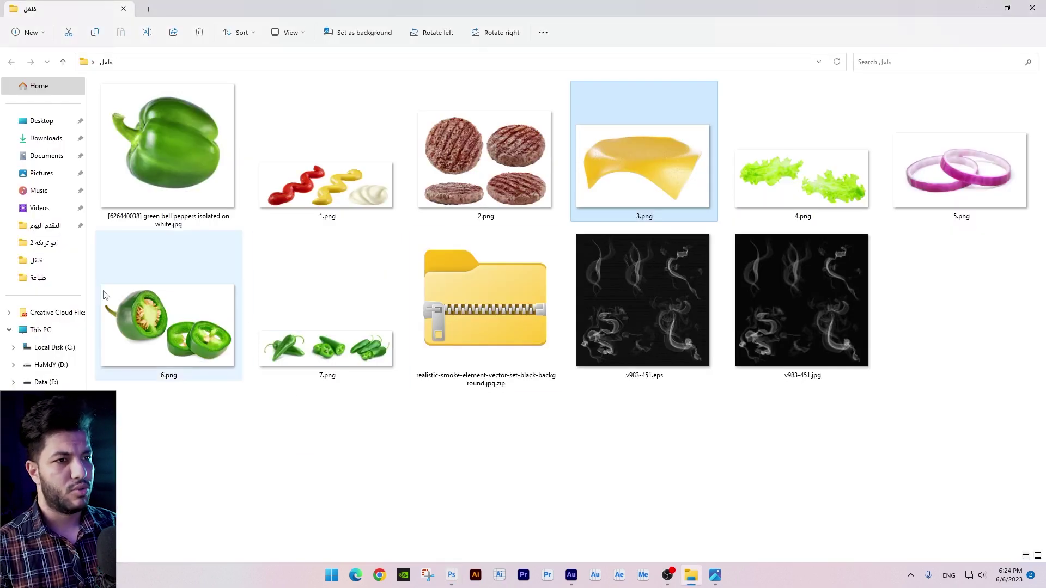
key("alt+Tab")
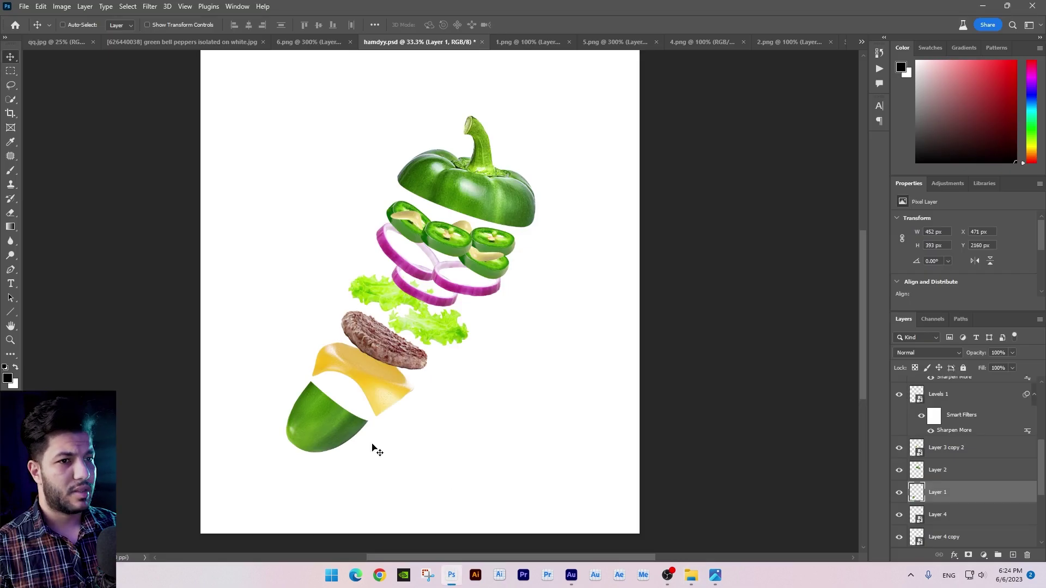
key("alt+Tab")
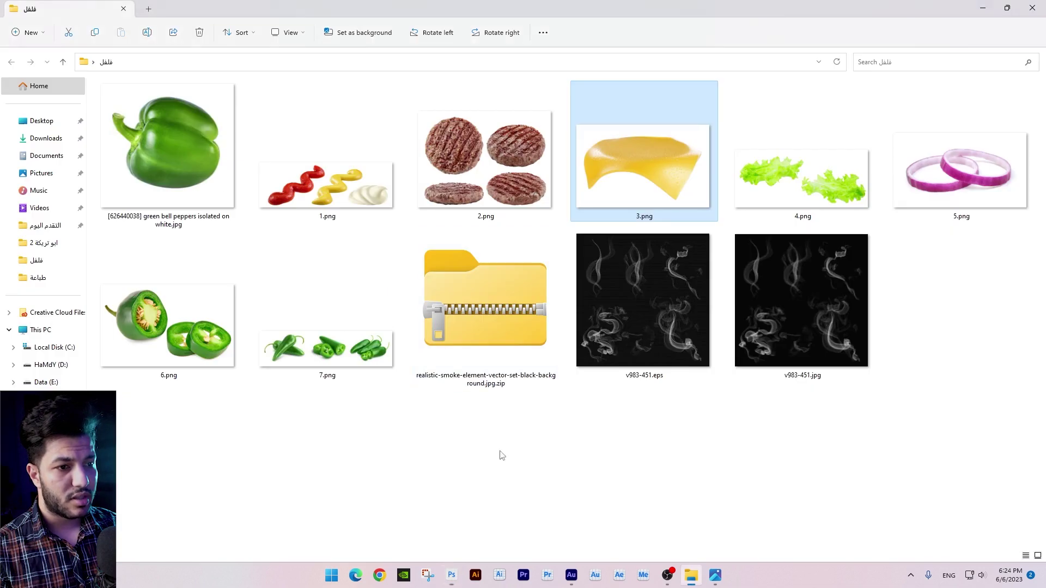
key("alt+Tab")
scroll(350, 290, "up", 2)
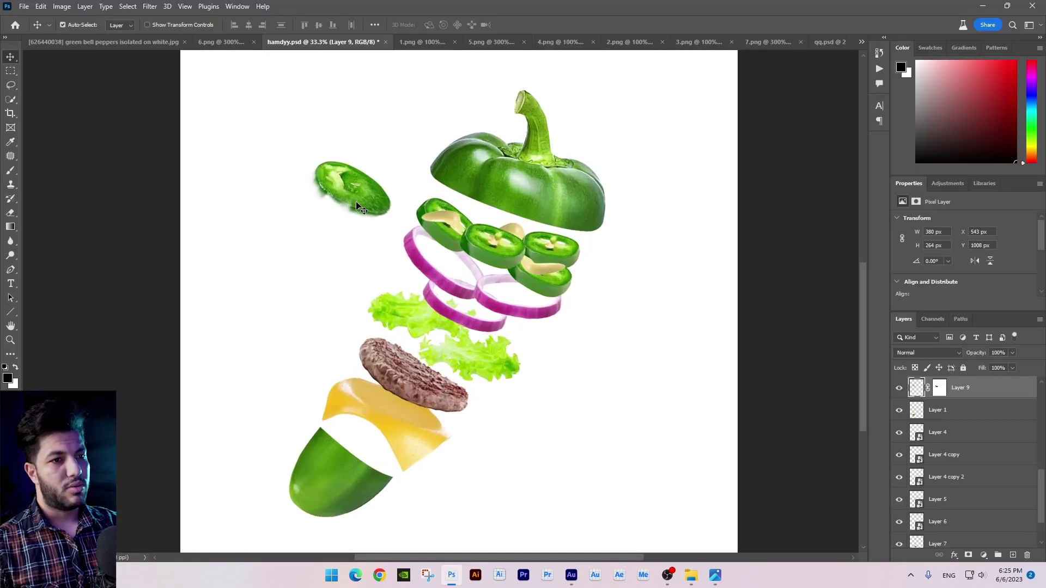
Step: Move the jalapeño slice onto the bottom pepper piece and skew its corners to fit the top
mouse_move(326, 212)
left_mouse_down()
mouse_move(357, 450)
mouse_move(374, 439)
left_mouse_up()
scroll(356, 449, "down", 2)
key("ctrl+t")
left_click_drag(301, 428, 290, 419)
scroll(322, 289, "up", 1)
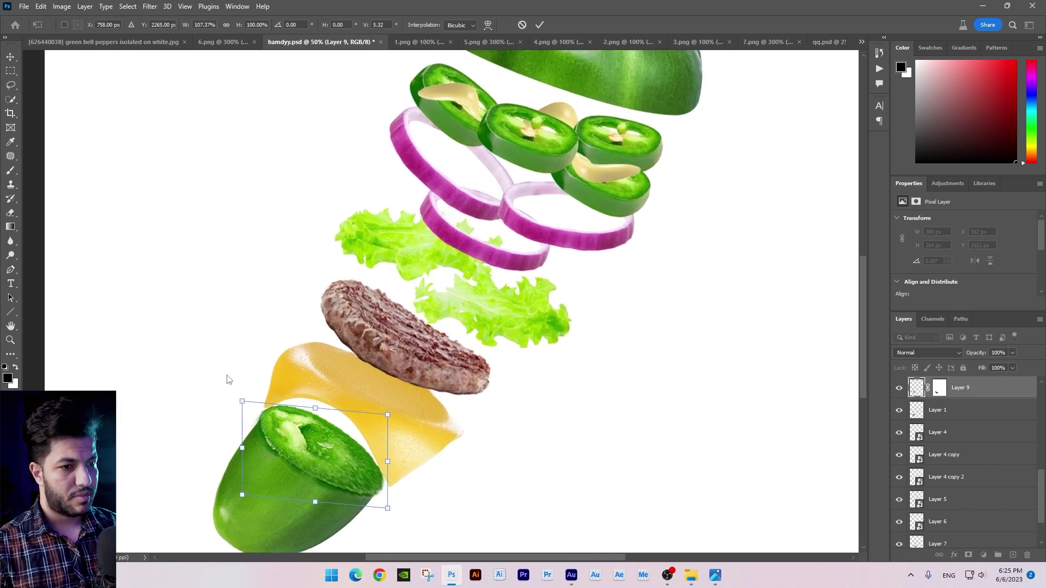
left_click_drag(408, 357, 388, 359)
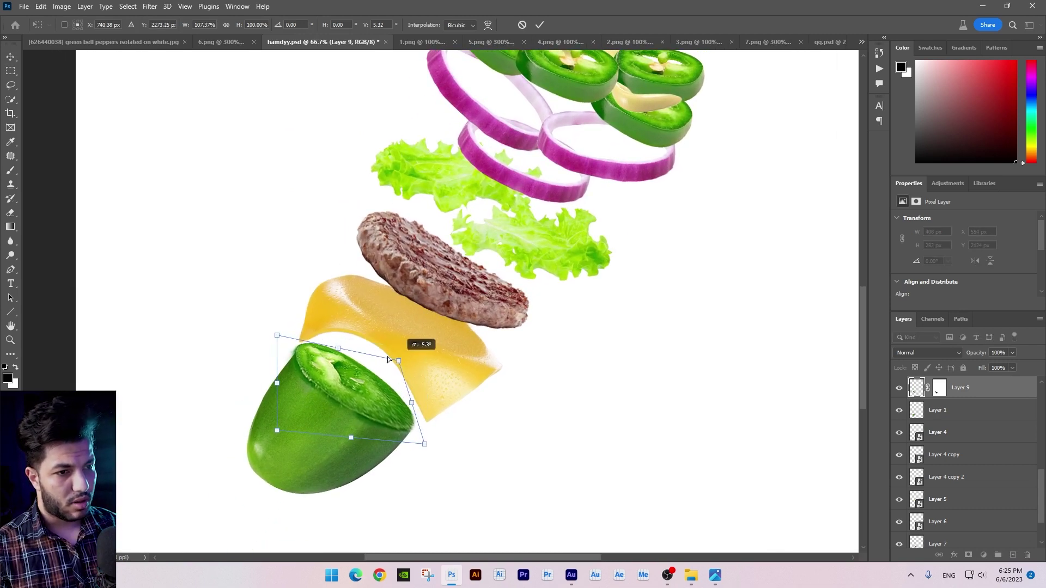
left_click_drag(280, 339, 283, 344)
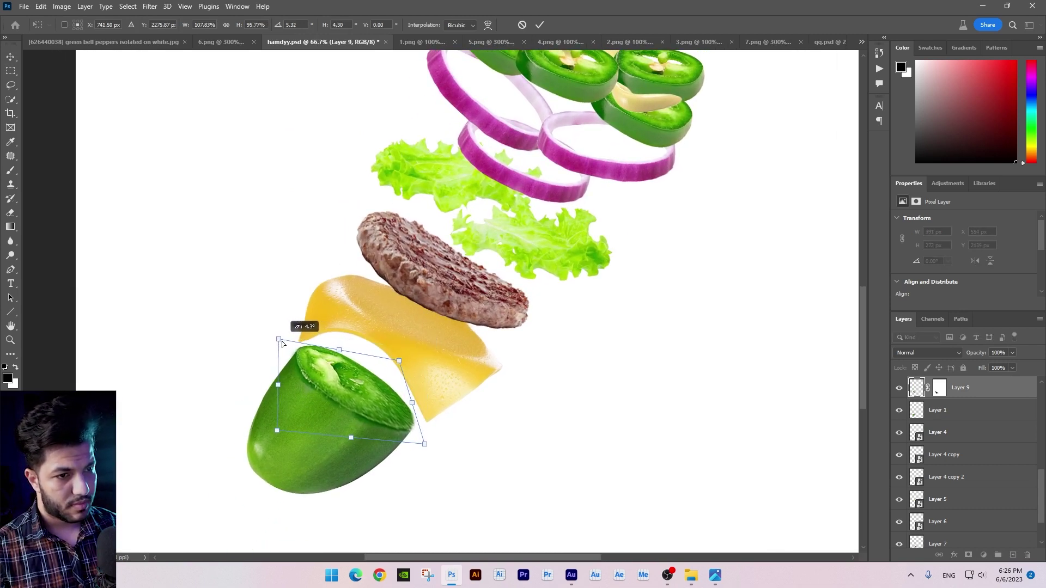
left_click_drag(278, 431, 290, 432)
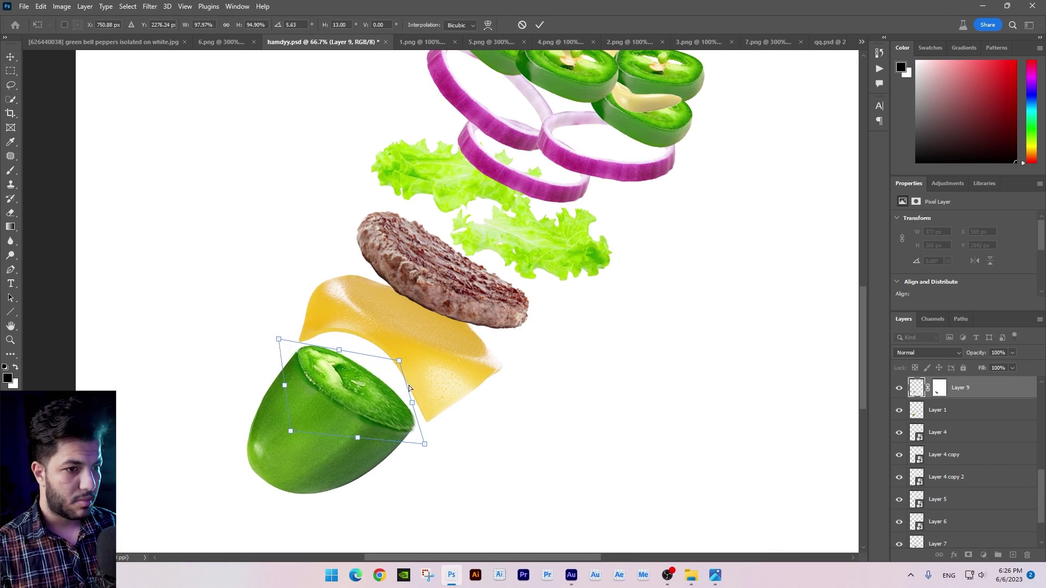
key("Return")
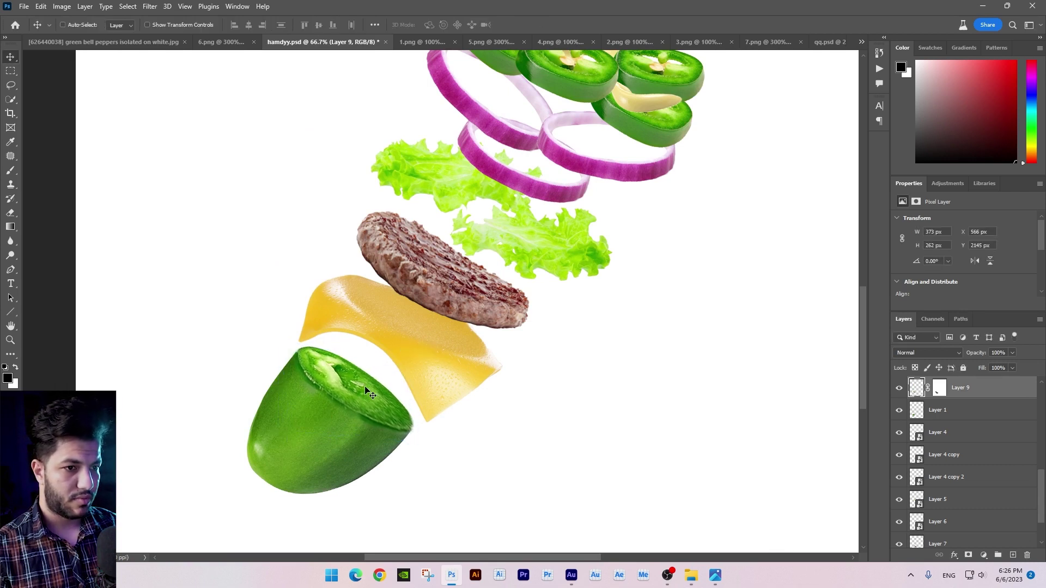
Step: Merge the slice with the green pepper layer and nudge the merged piece left and down
right_click(298, 448)
left_click(314, 451)
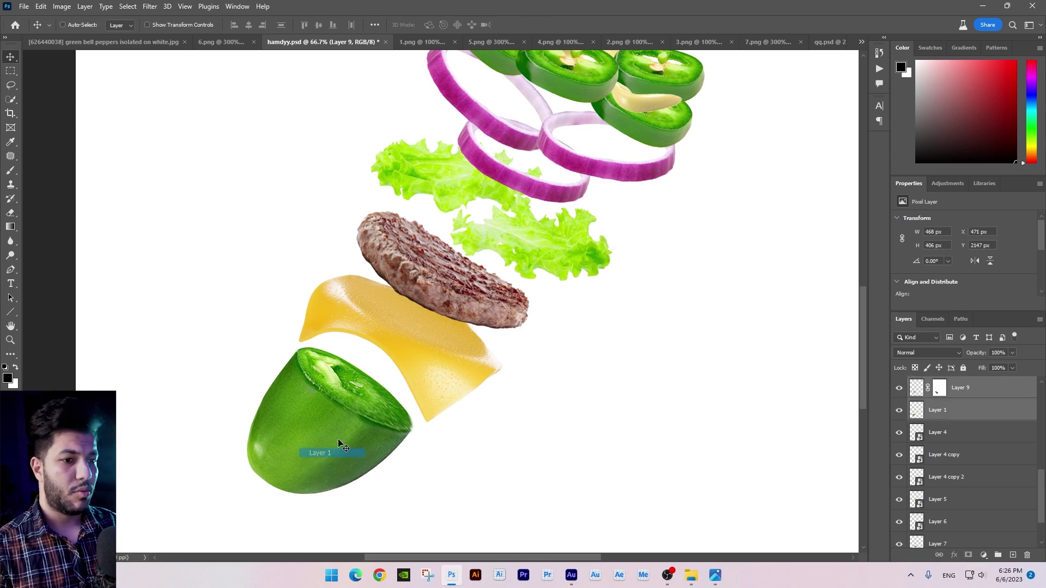
key("ctrl+minus")
key("ctrl+e")
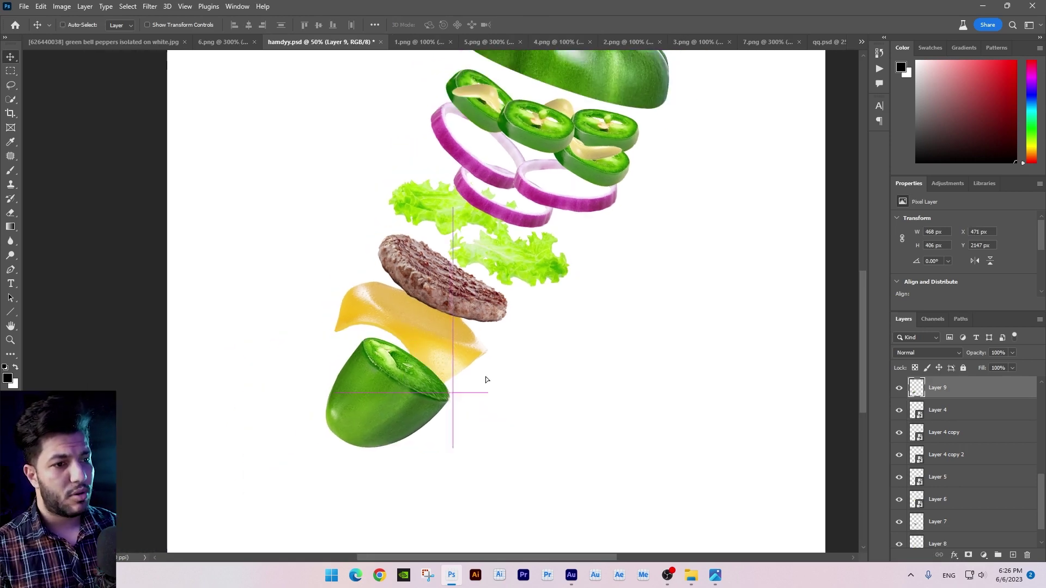
key("ctrl+minus")
left_click_drag(414, 413, 410, 419)
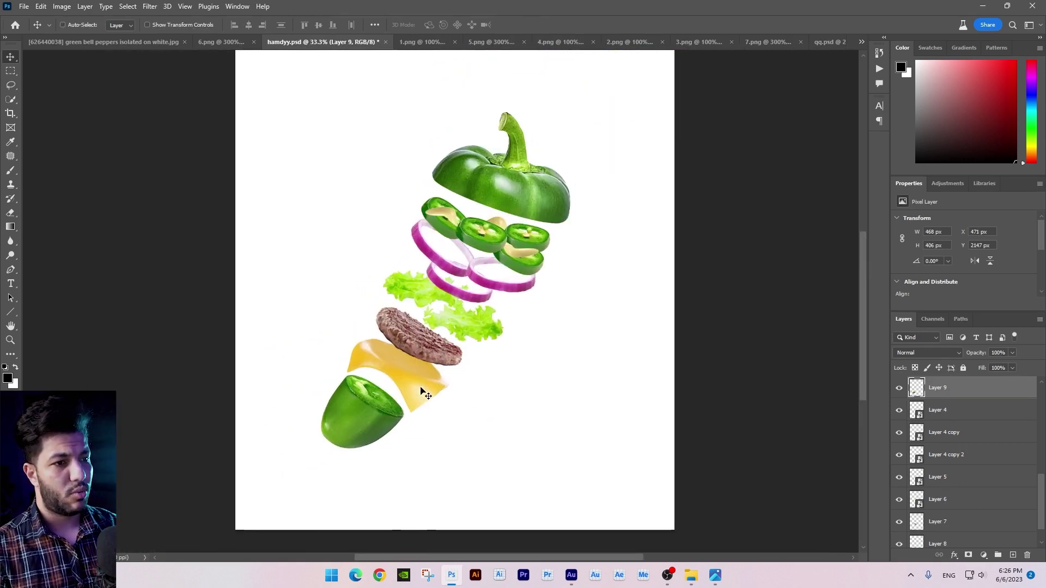
scroll(494, 335, "up", 1)
left_click_drag(395, 409, 397, 410)
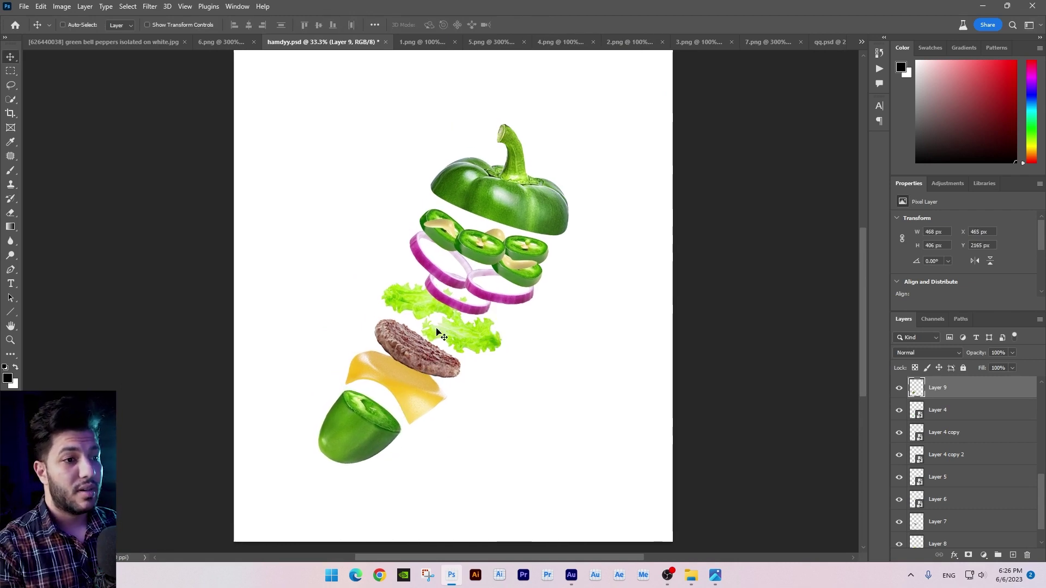
Step: Round and taper the pepper piece's left end with Liquify forward warp
left_click(165, 7)
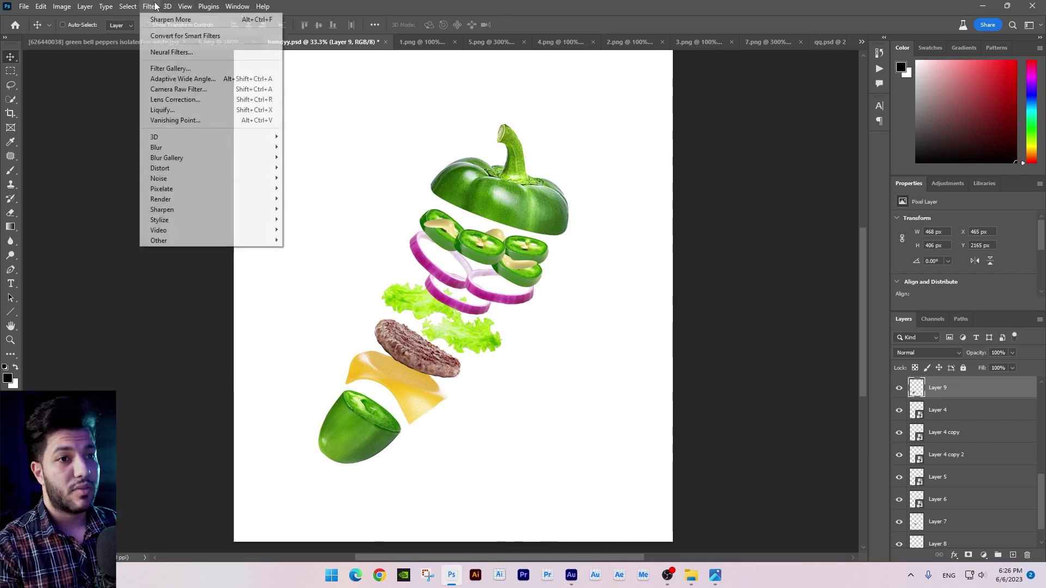
left_click(165, 110)
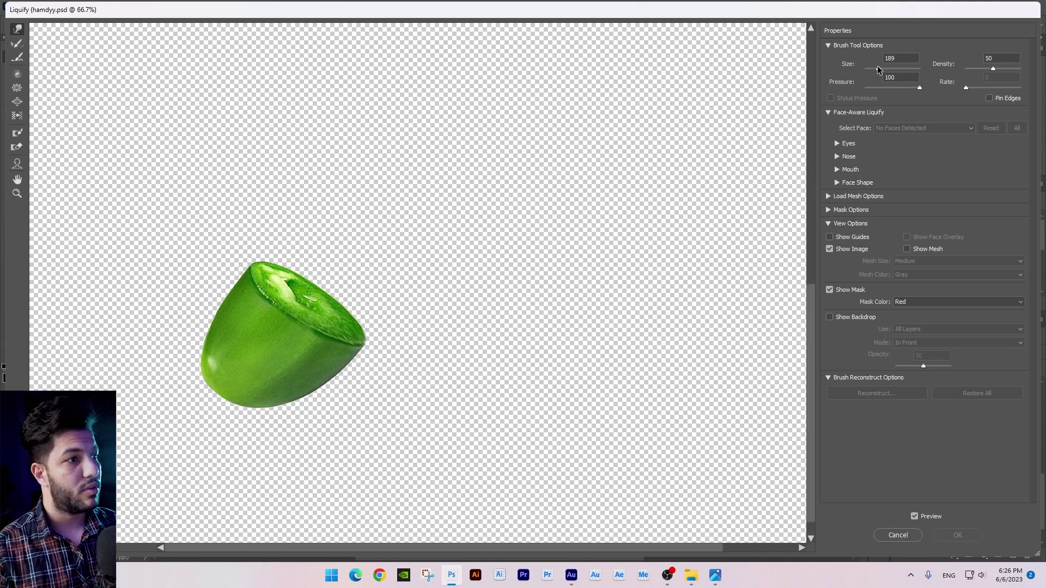
left_click_drag(880, 67, 881, 67)
left_click_drag(210, 294, 234, 294)
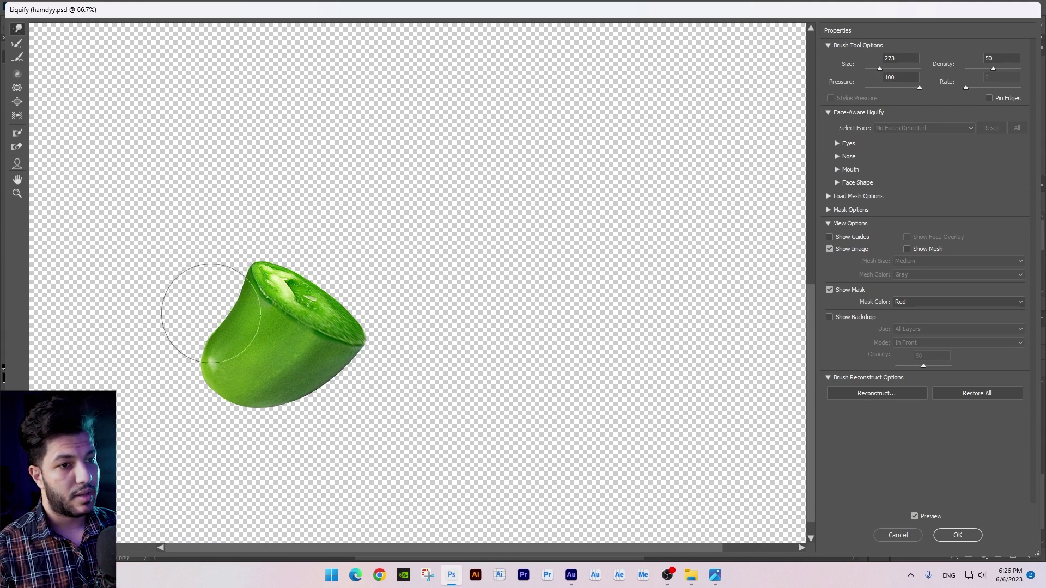
left_click_drag(216, 385, 254, 414)
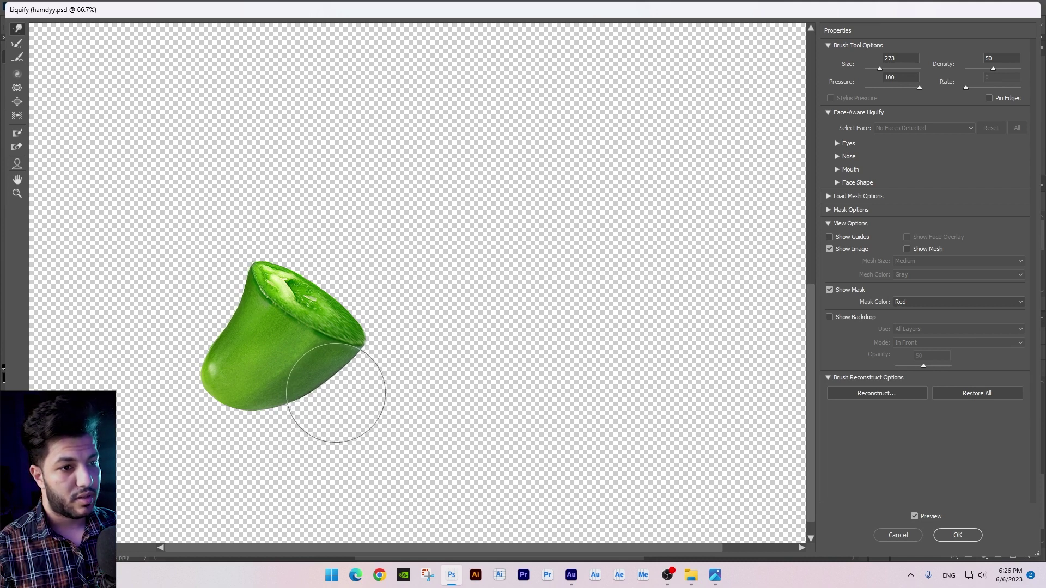
mouse_move(187, 327)
left_mouse_down()
mouse_move(187, 394)
mouse_move(245, 409)
mouse_move(215, 428)
mouse_move(262, 418)
mouse_move(246, 448)
left_mouse_up()
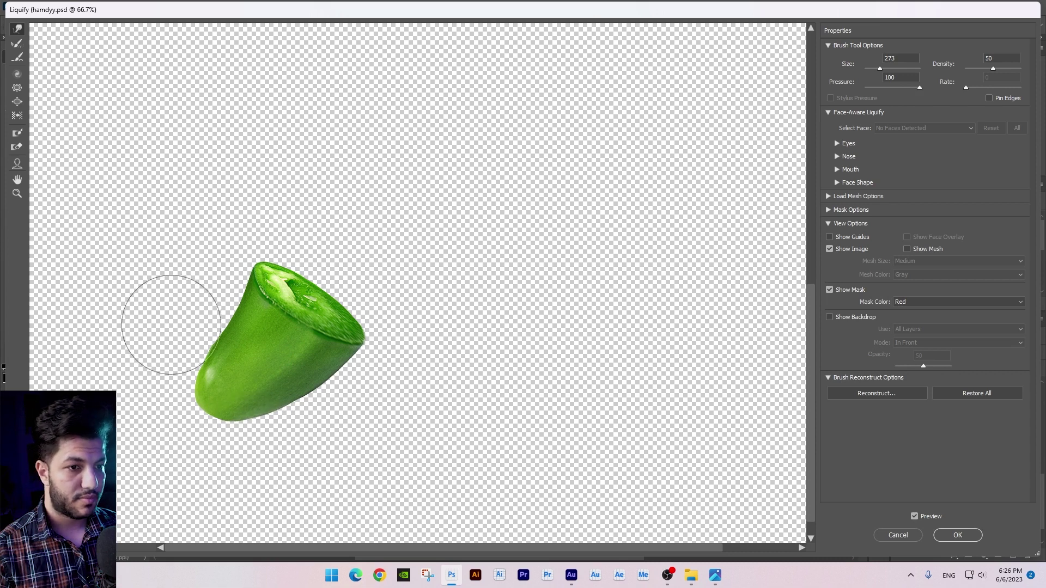
key("Return")
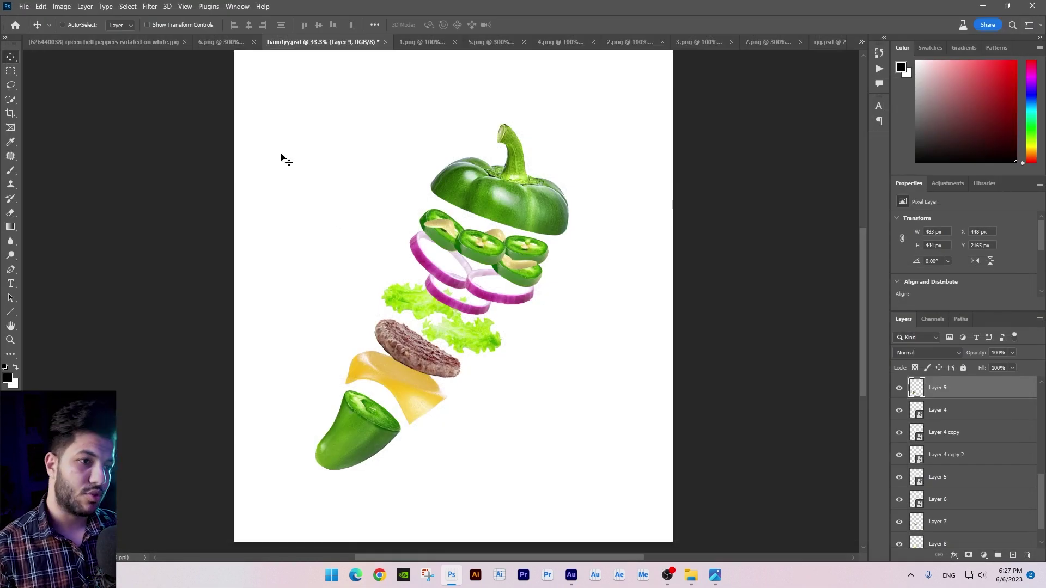
Step: Warp the bottom jalapeño by pulling its top-left corner to follow the pepper outline
key("ctrl+t")
right_click(372, 188)
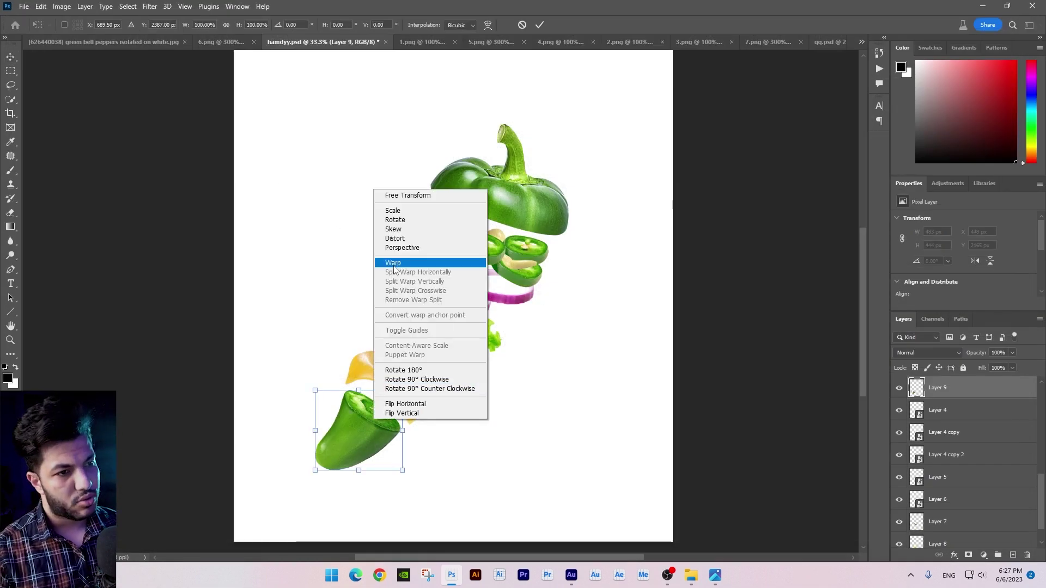
left_click(392, 263)
left_click_drag(323, 393, 325, 394)
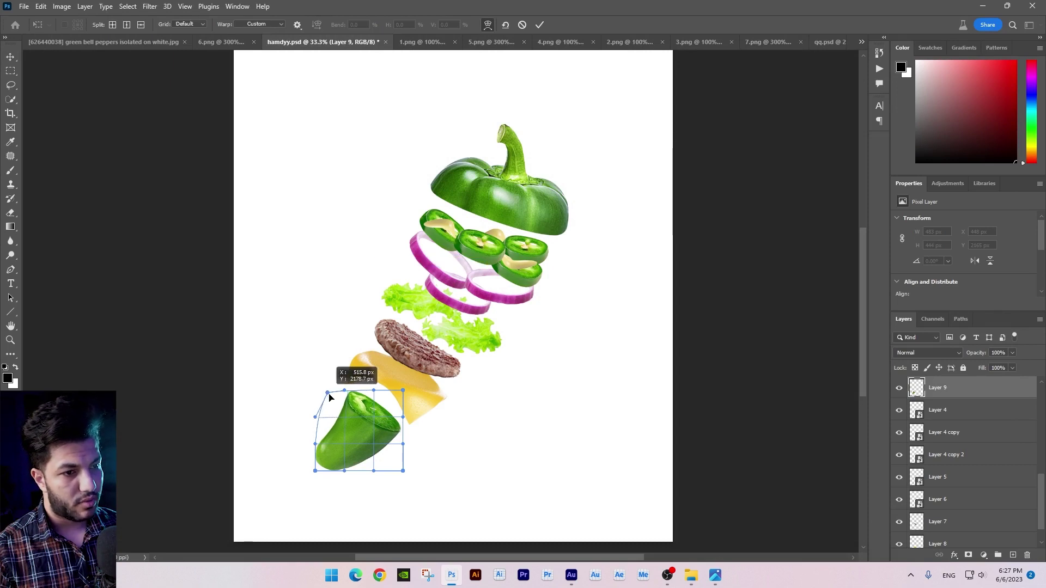
key("Return")
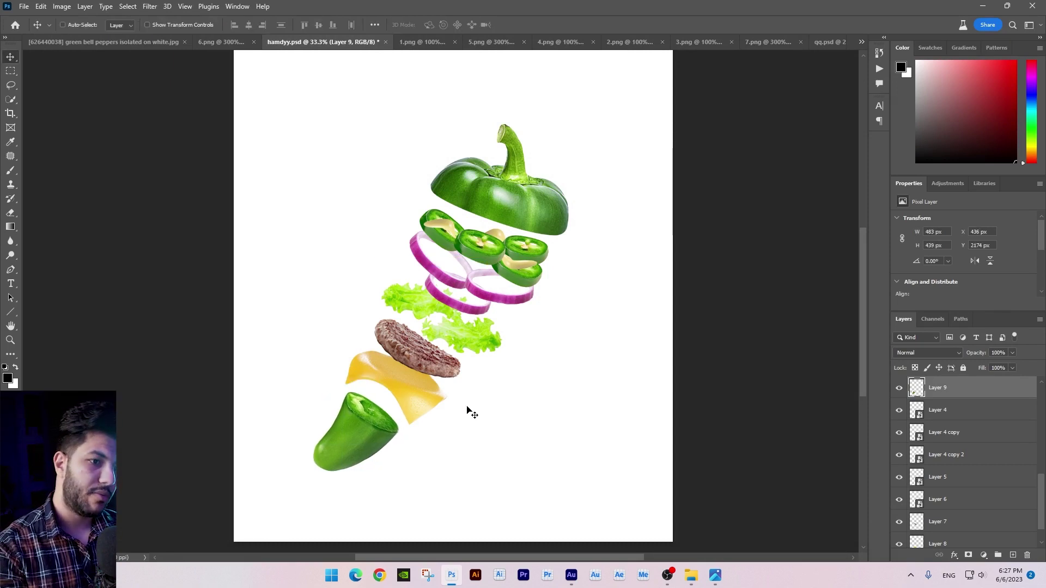
Step: Nudge the Layer 7 and Layer 5 pieces down-right with Shift-arrow keys
right_click(428, 363)
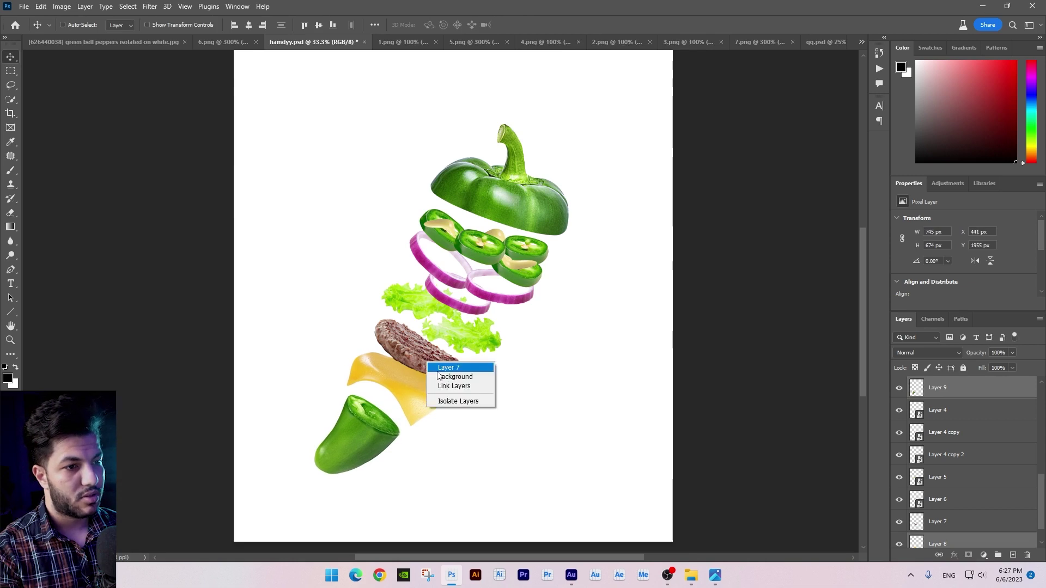
left_click(439, 370)
right_click(424, 275)
left_click(436, 281)
key("shift+Down")
key("shift+Right")
key("shift+Down")
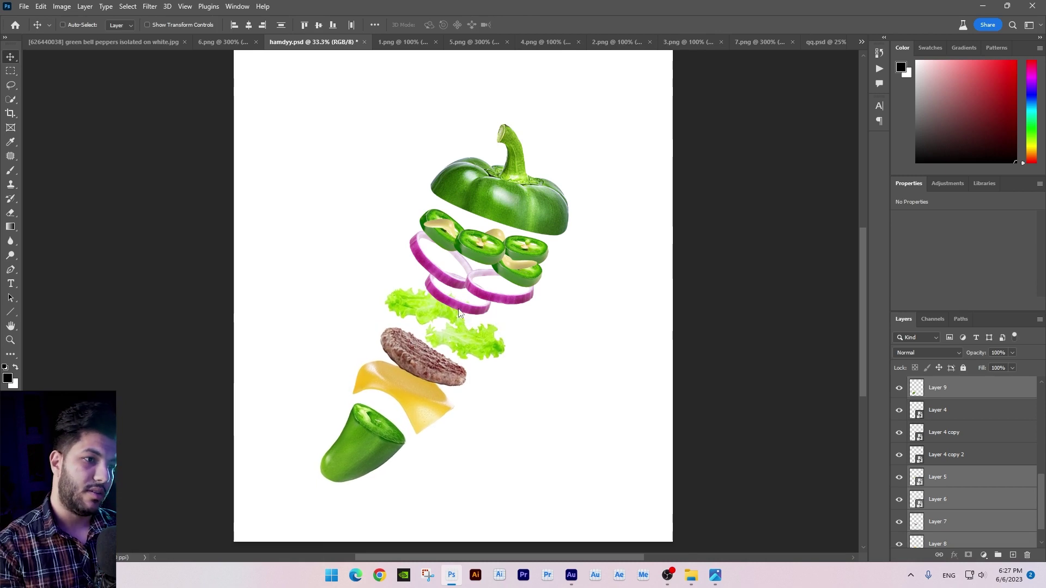
Step: Add Layer 4 copy 2 and Layer 4, nudging the pieces further down-right
right_click(459, 313)
left_click(479, 327, "shift")
key("shift+Right")
key("shift+Down")
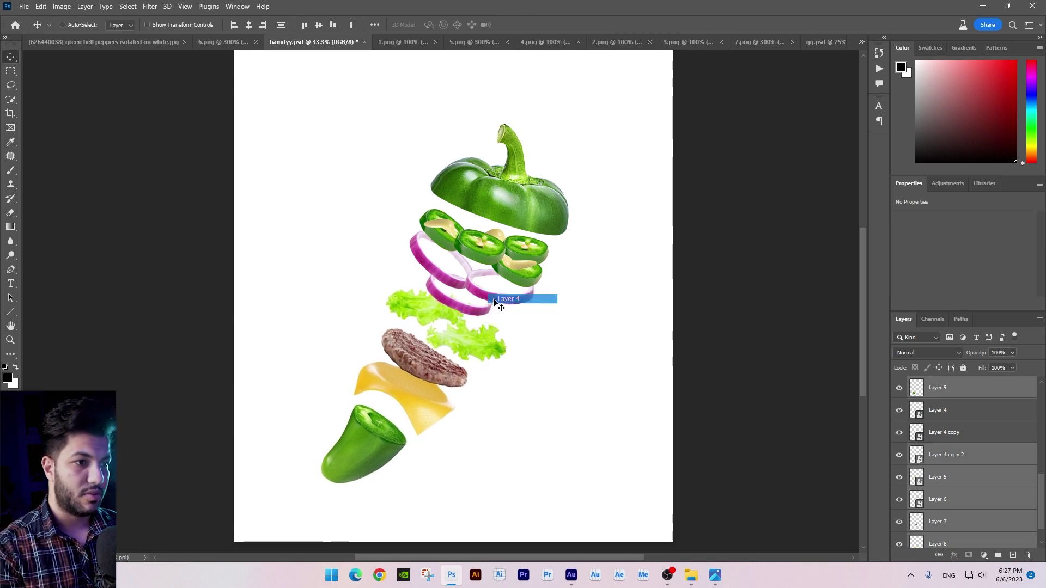
left_click(494, 300, "shift")
key("shift+Down")
scroll(368, 365, "right", 3)
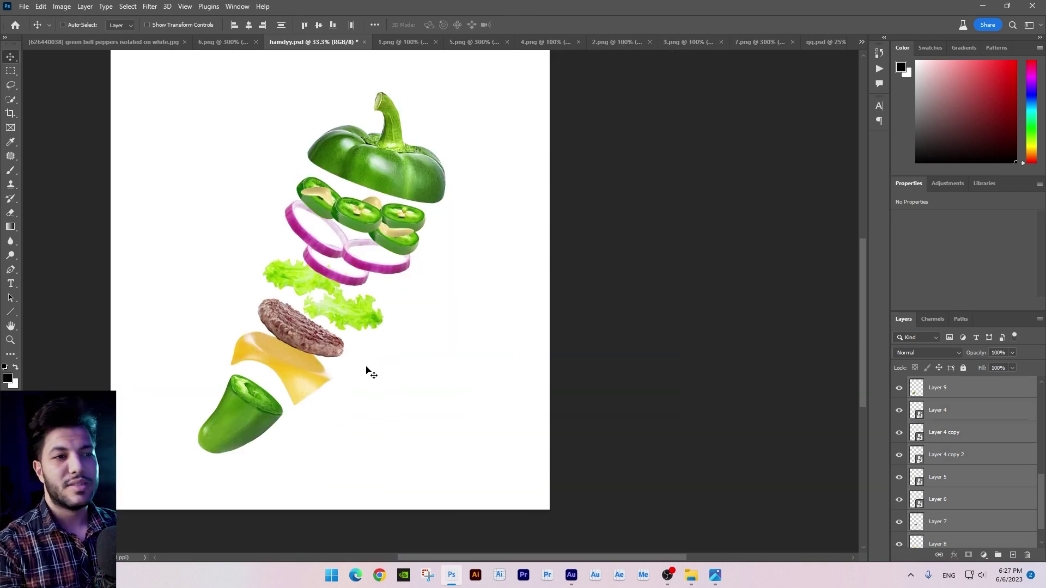
key("ctrl+minus")
left_click_drag(461, 264, 483, 272)
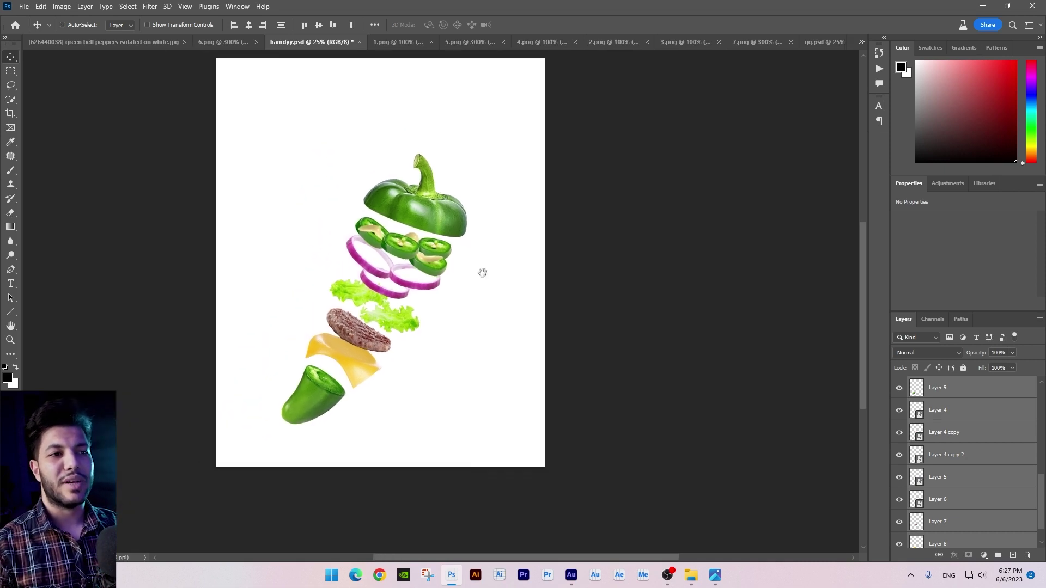
Step: Stretch, narrow and tilt the top bell pepper (Layer 2) with Free Transform
left_click(463, 232)
key("ctrl+t")
left_click_drag(364, 149, 363, 162)
left_click_drag(363, 236, 362, 240)
left_click_drag(466, 236, 462, 238)
left_click_drag(415, 152, 464, 149)
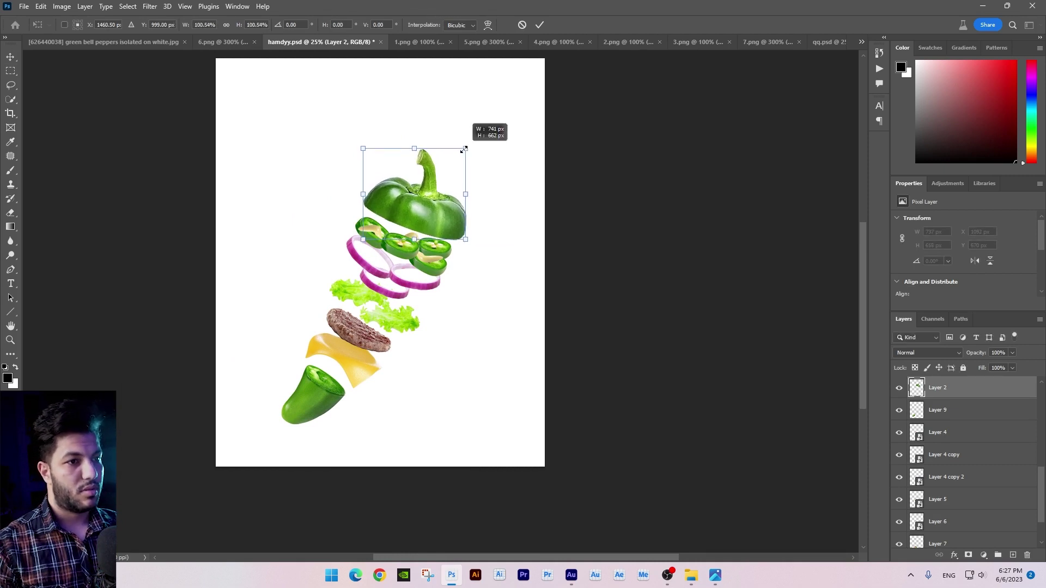
Step: Commit the bell pepper transform and push its stem tip slightly left with Liquify
key("Return")
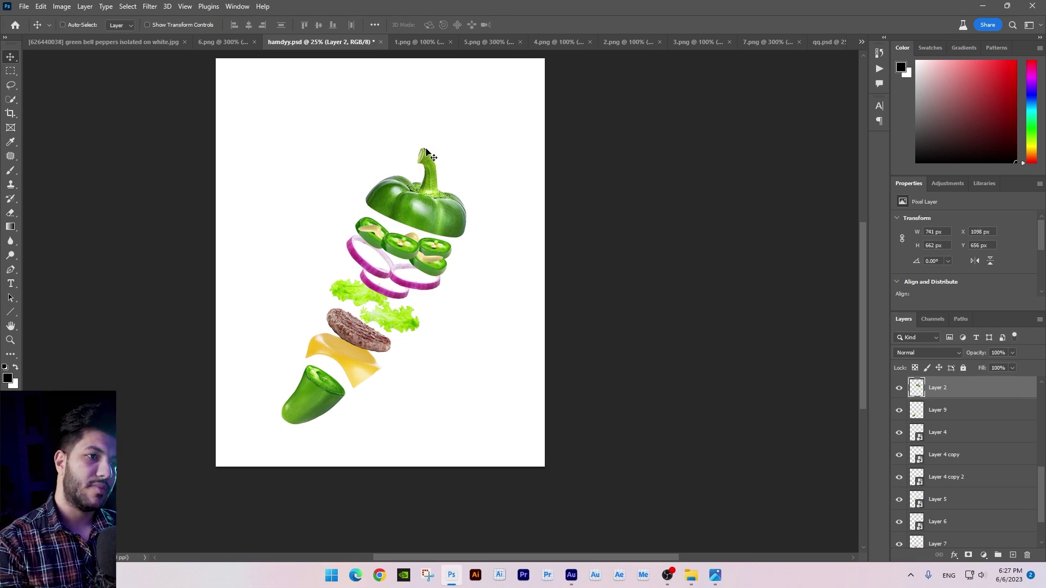
left_click(150, 6)
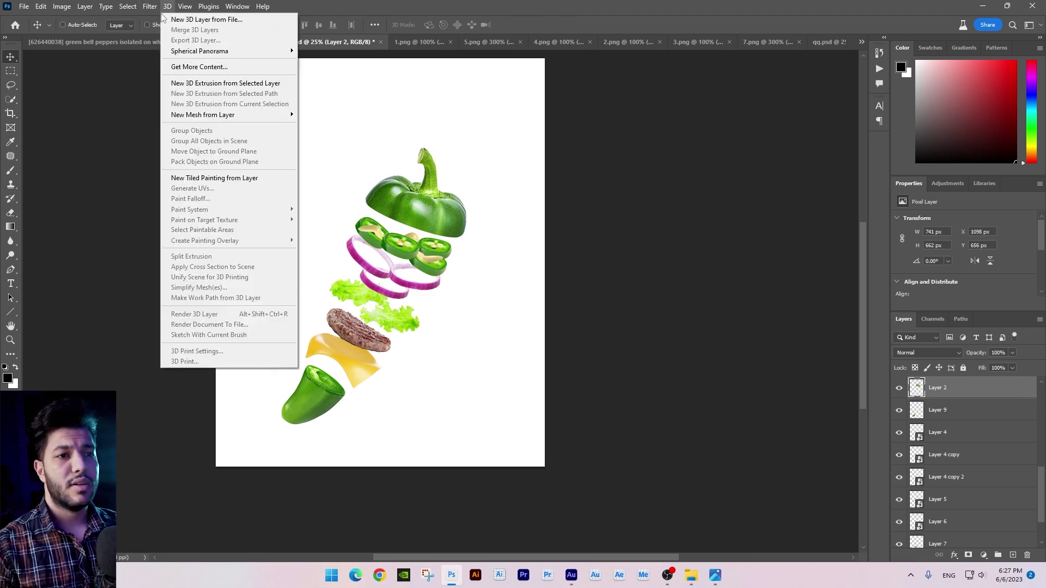
left_click(164, 109)
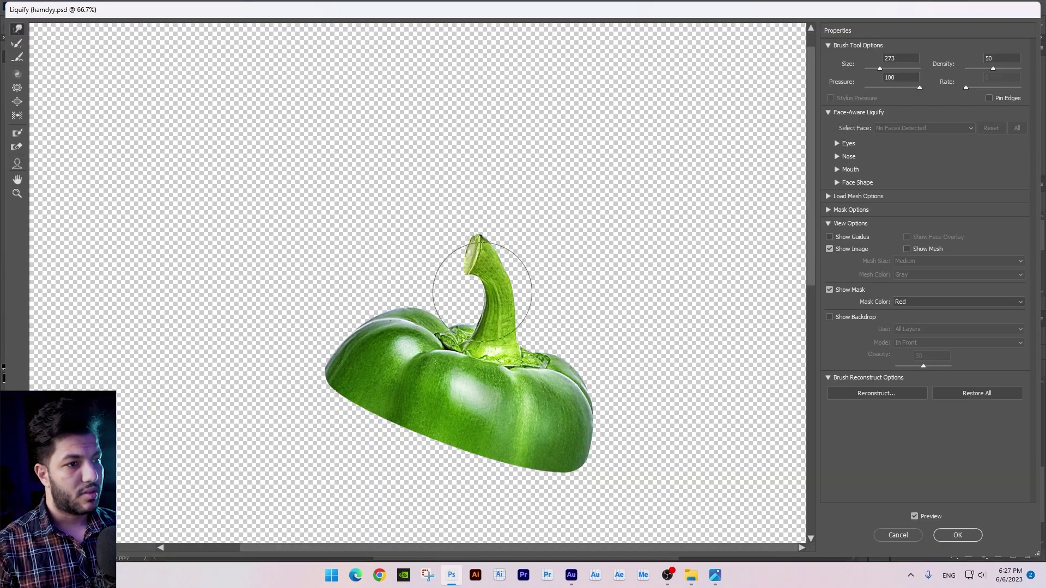
left_click_drag(477, 261, 448, 234)
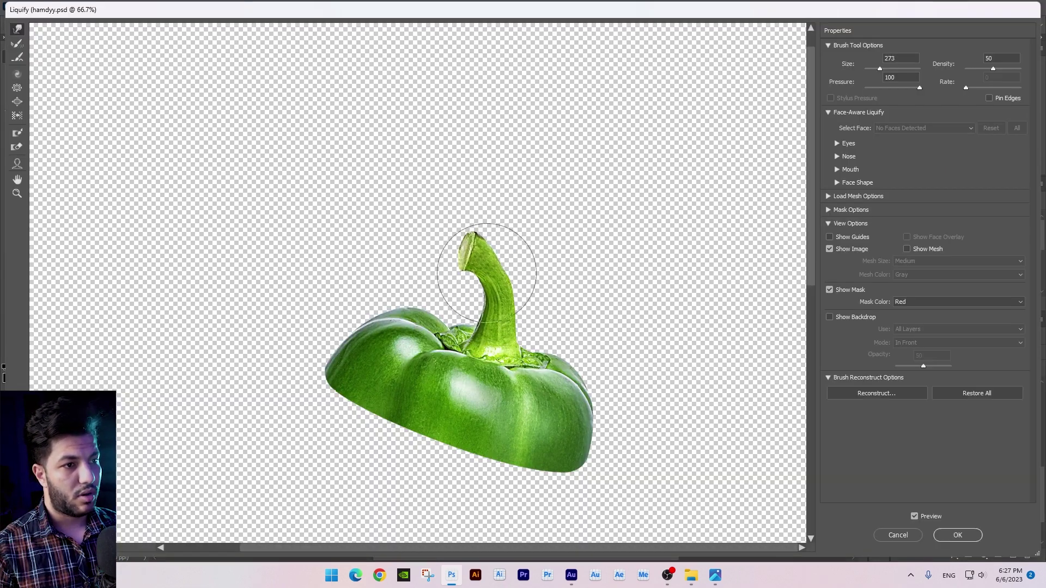
key("Return")
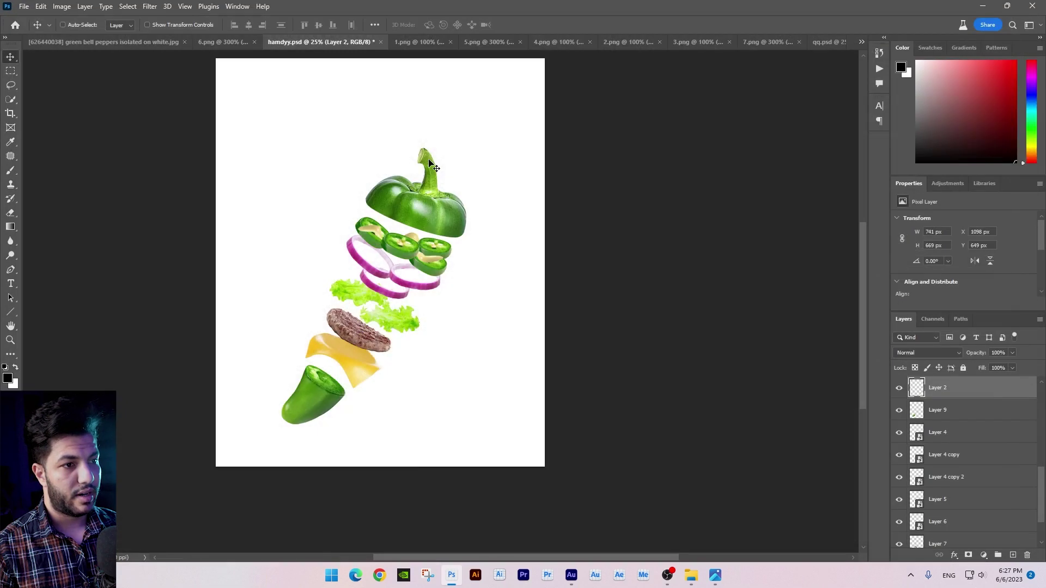
key("ctrl+minus")
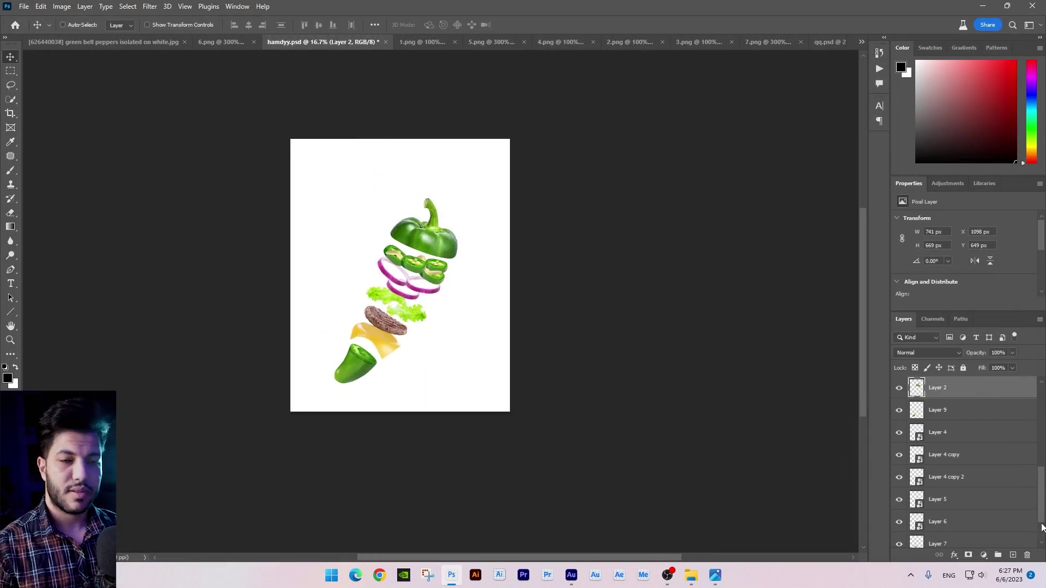
Step: Group the ingredient layers from Layer 3 copy to Layer 8 and reposition the group
scroll(982, 491, "down", 2)
scroll(982, 485, "down", 2)
scroll(983, 483, "down", 1)
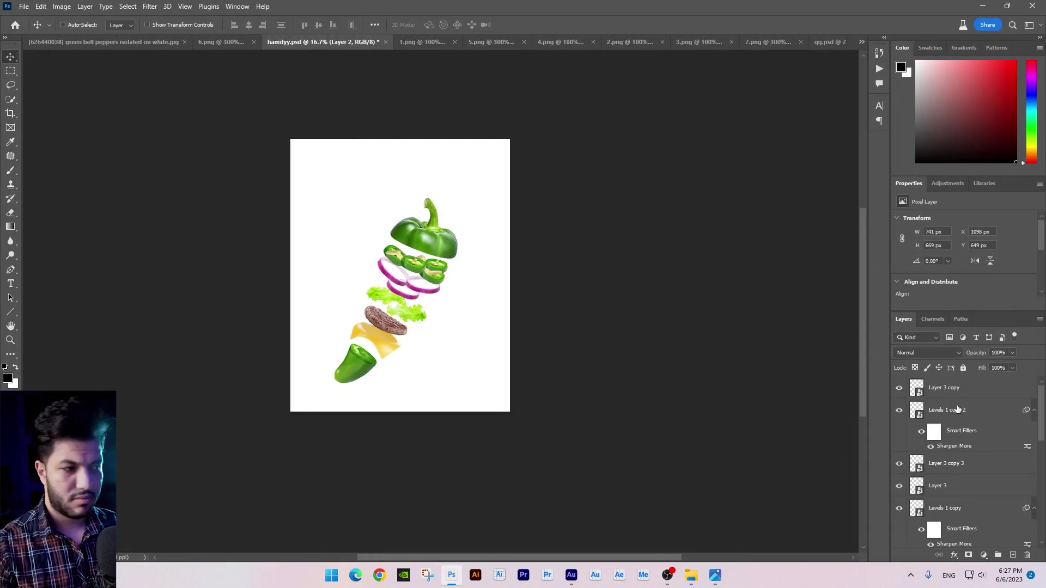
left_click(967, 392)
left_click_drag(1040, 414, 1042, 519)
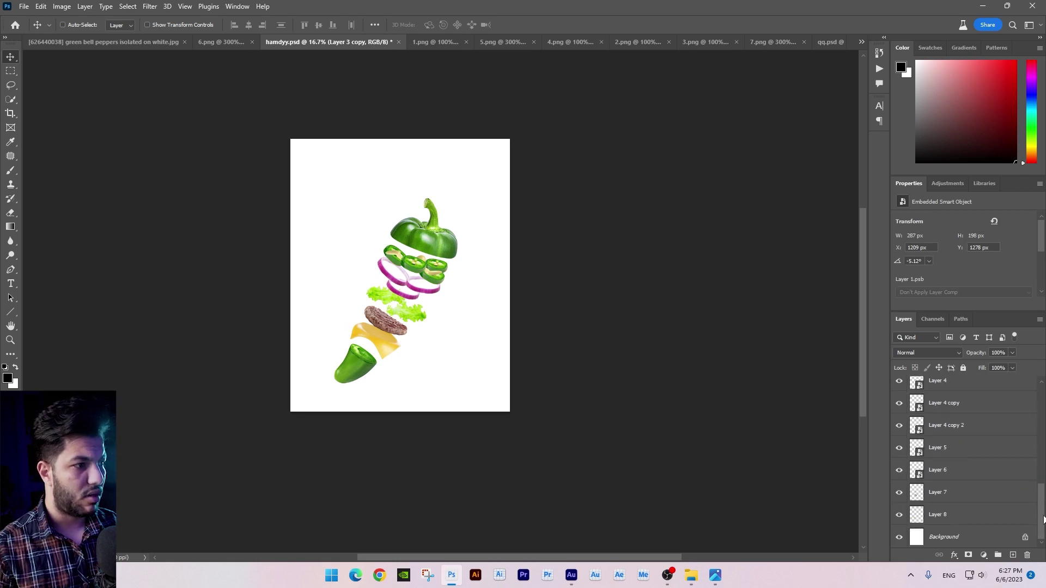
left_click(978, 522, "shift")
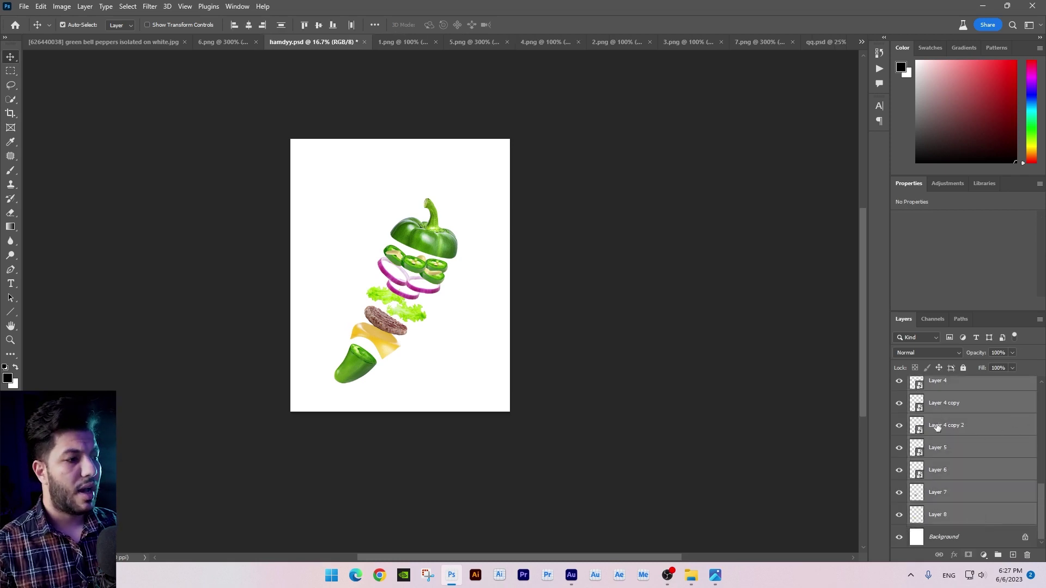
key("ctrl+g")
left_click_drag(464, 269, 466, 250)
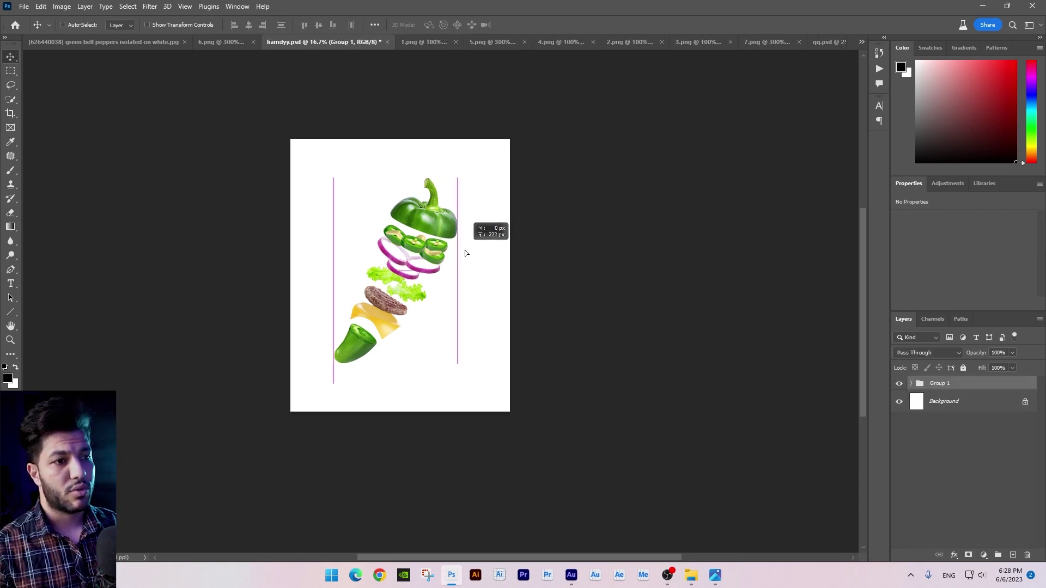
key("ctrl+plus")
left_click_drag(446, 206, 444, 208)
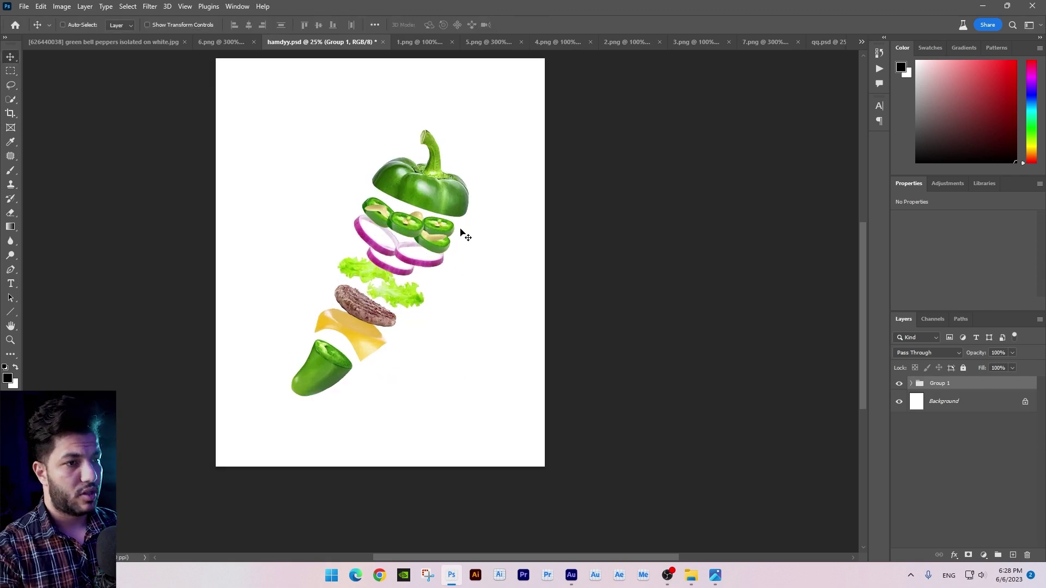
Step: Add a #600000 dark red Solid Color fill above Background, plus a new empty layer
left_click(941, 403)
left_click(983, 554)
left_click(976, 369)
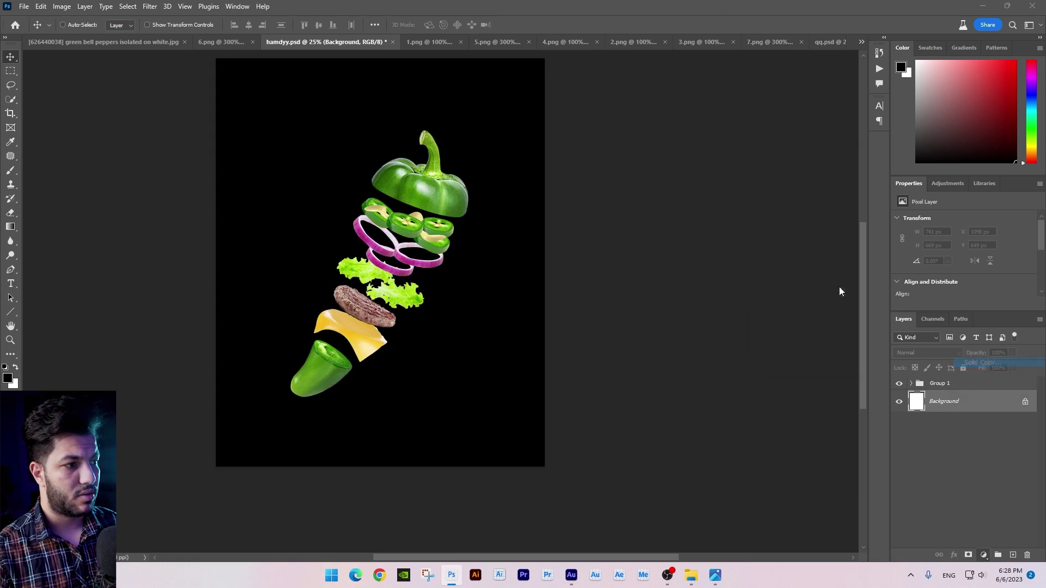
left_click_drag(897, 209, 894, 267)
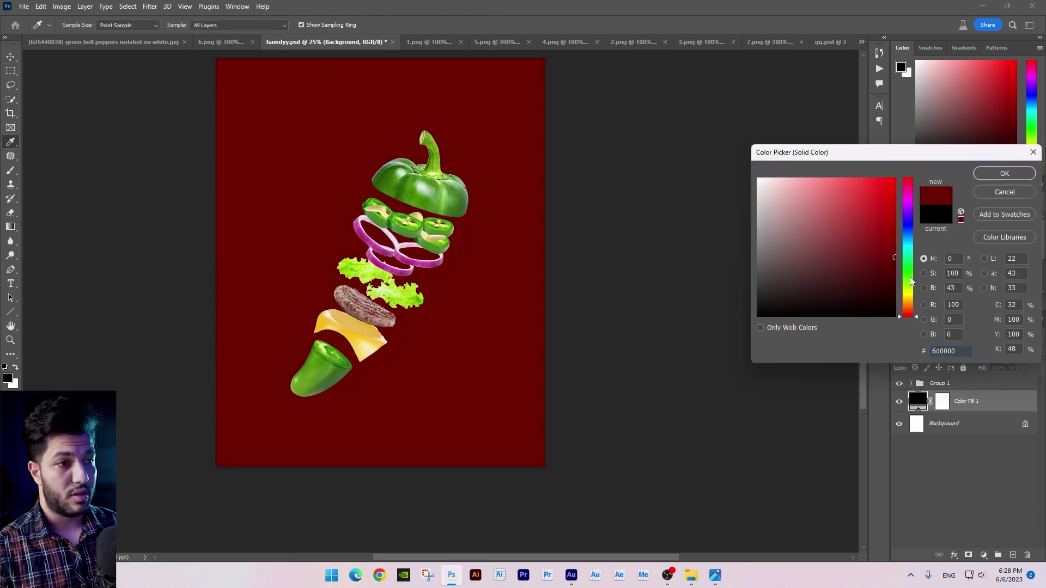
key("Return")
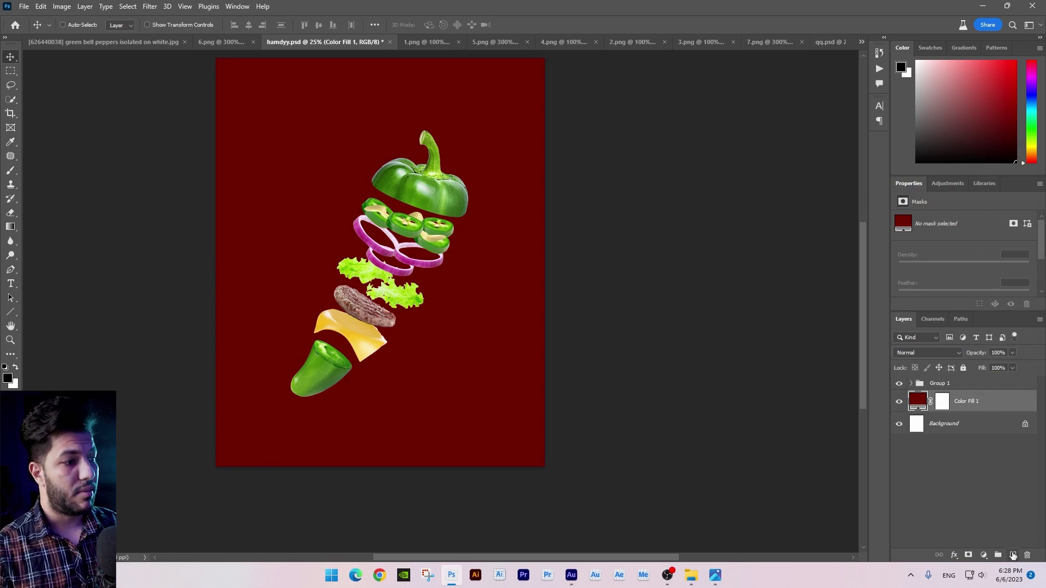
left_click(1013, 554)
Step: Paint a soft round bright-red spot and scale it up into a large glow
left_click(11, 170)
right_click(546, 280)
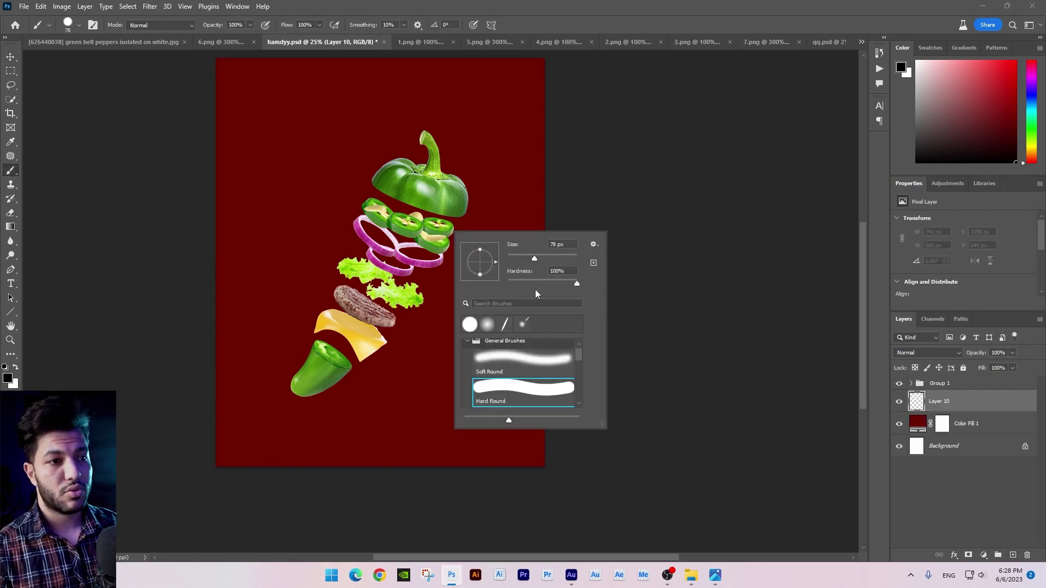
left_click(525, 361)
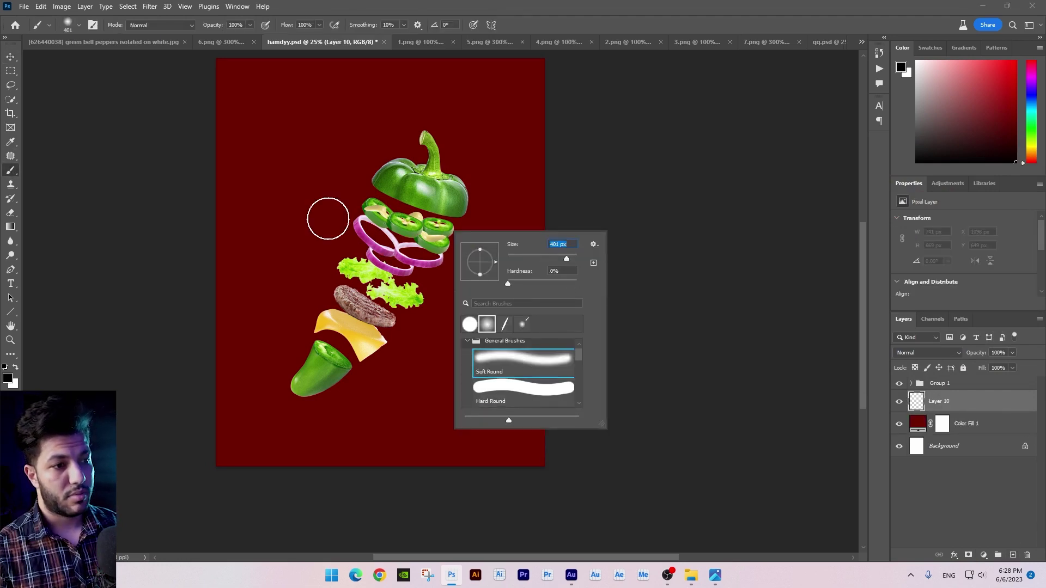
left_click(8, 379)
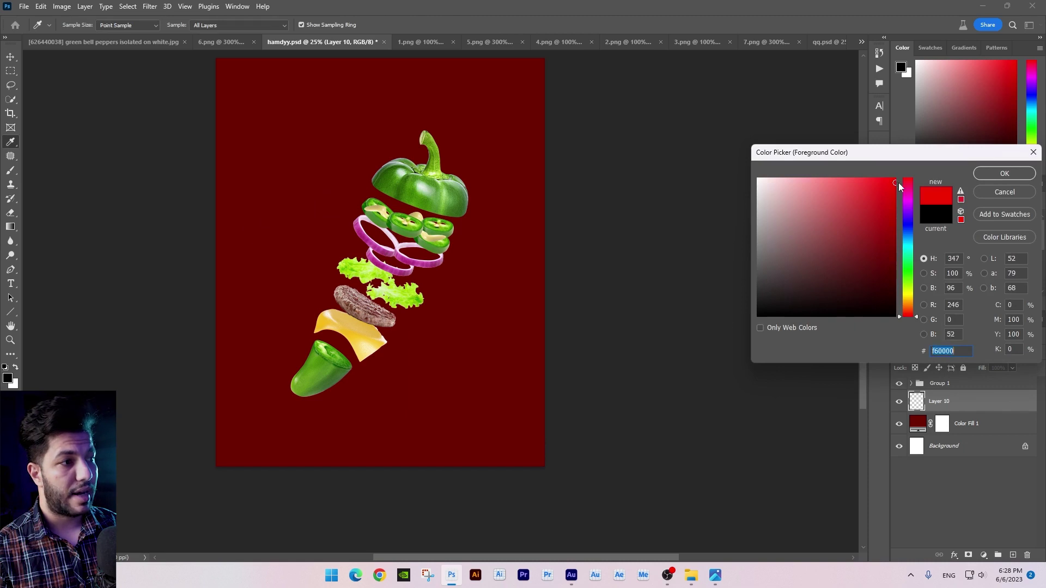
left_click(1005, 173)
left_click(343, 141)
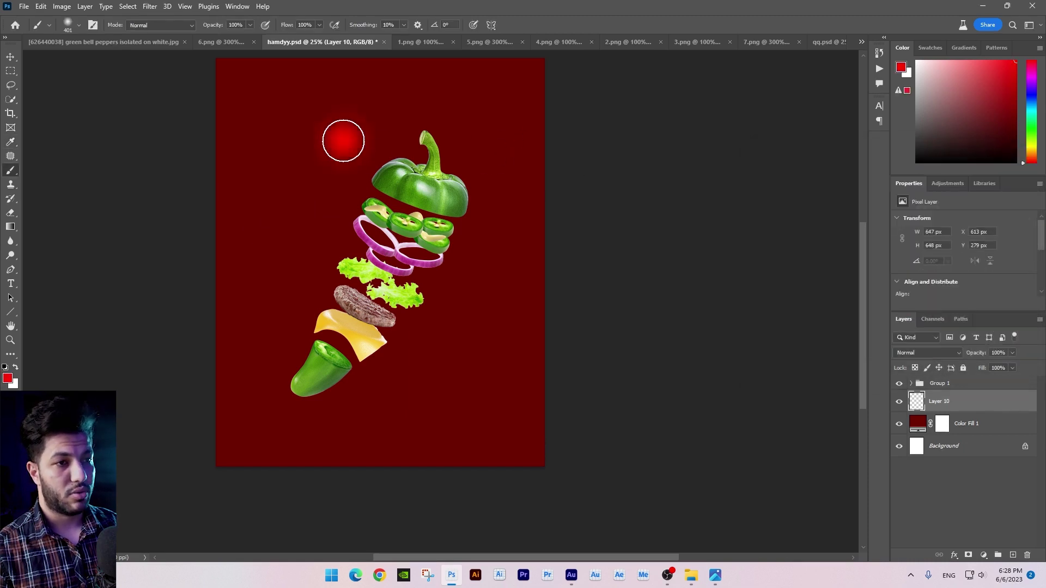
key("ctrl+t")
left_click_drag(390, 187, 615, 467)
key("Return")
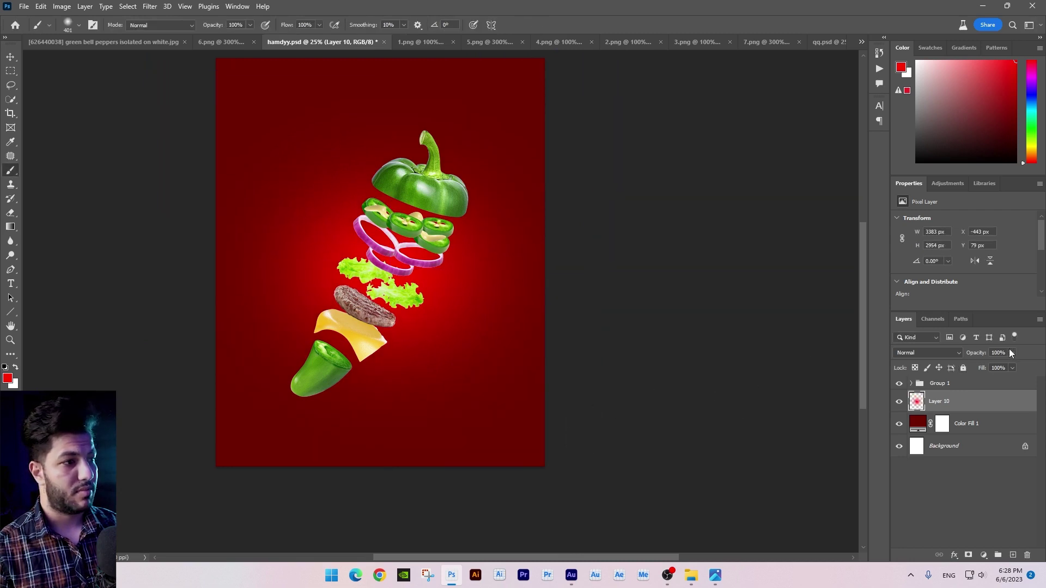
Step: Switch to the Move tool and select Layer 9 inside the group
key("v")
right_click(342, 381)
left_click(353, 373)
right_click(342, 386)
left_click(358, 383)
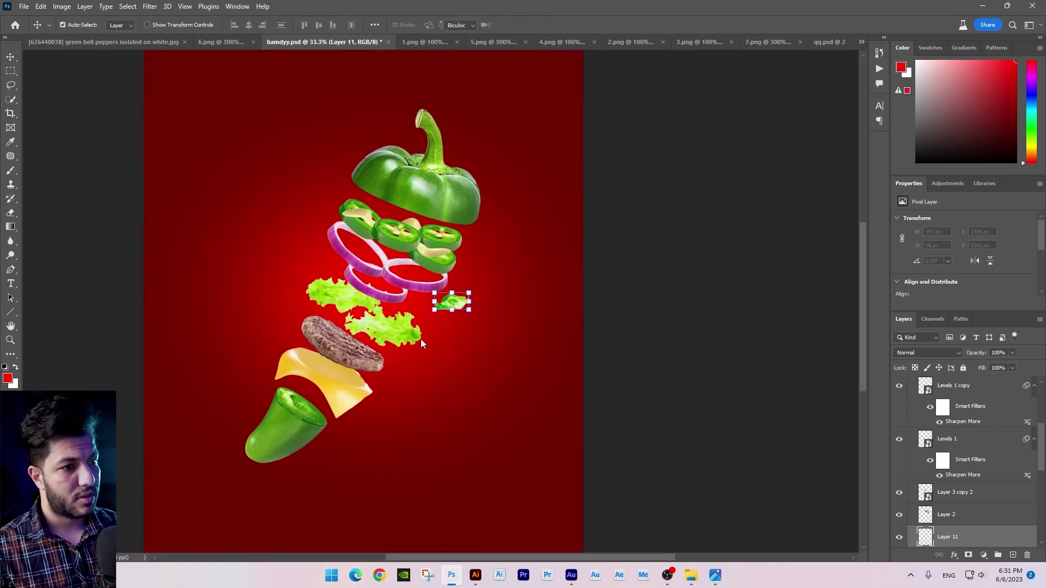
Step: Duplicate the small leaf beside the onions and move the Layer 9 and Layer 7 pieces up
mouse_move(420, 343)
left_mouse_down()
mouse_move(479, 308)
mouse_move(337, 274)
mouse_move(344, 268)
left_mouse_up()
key("Return")
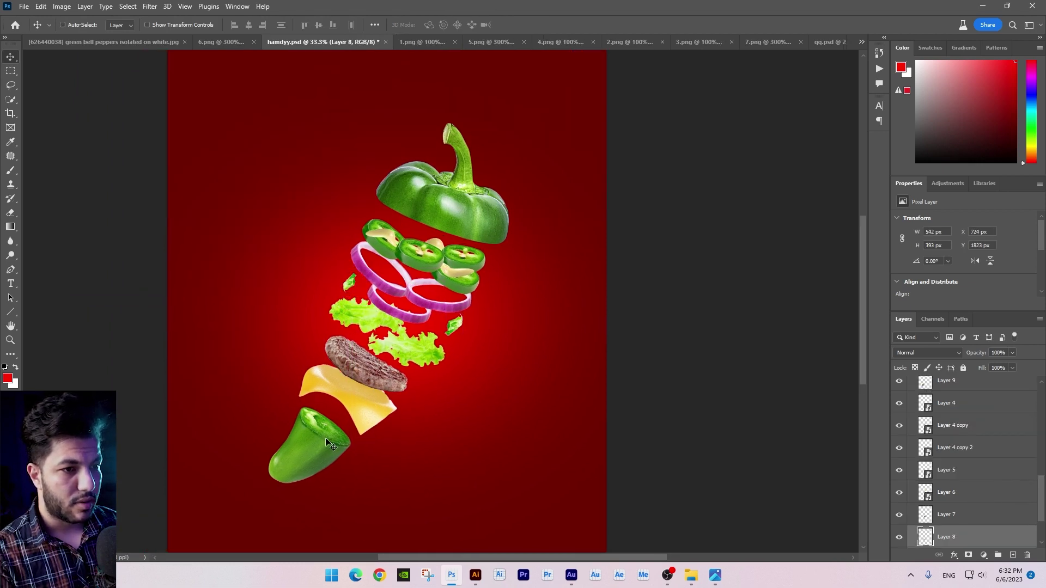
right_click(327, 442)
left_click(336, 450)
left_click_drag(336, 450, 357, 413)
right_click(357, 413)
left_click(376, 424, "shift")
key("shift+Up")
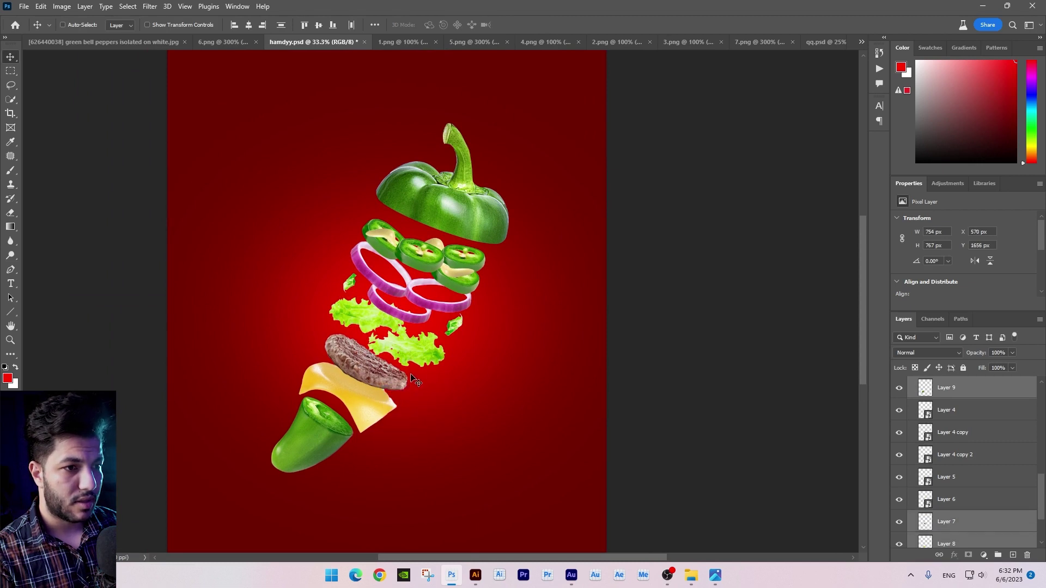
Step: Nudge another lower ingredient up, then select the garlic slice layer
right_click(415, 354)
left_click(439, 370, "shift")
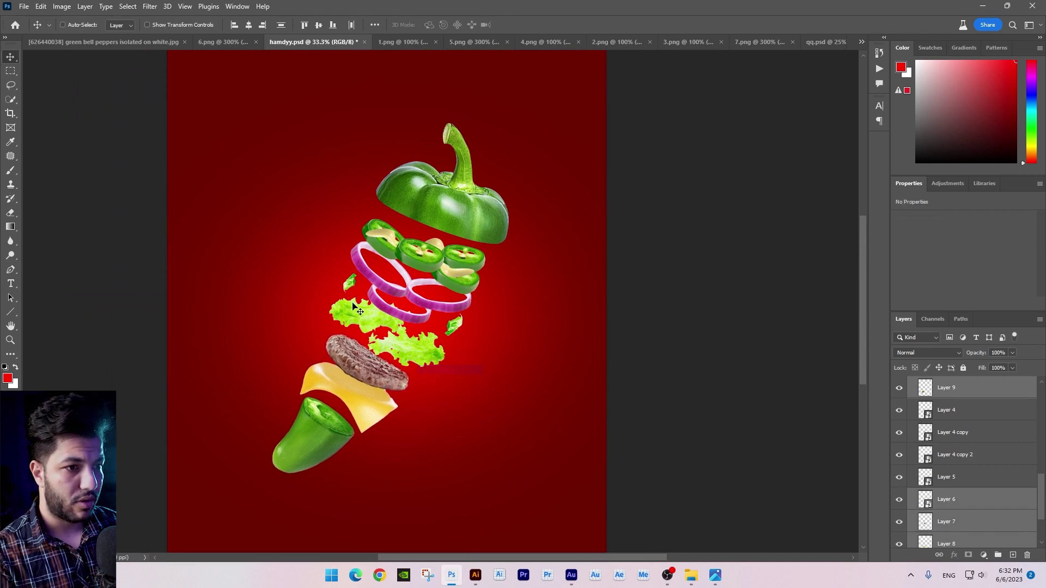
key("shift+Up")
left_click(442, 272, "ctrl")
right_click(384, 238)
left_click(397, 252)
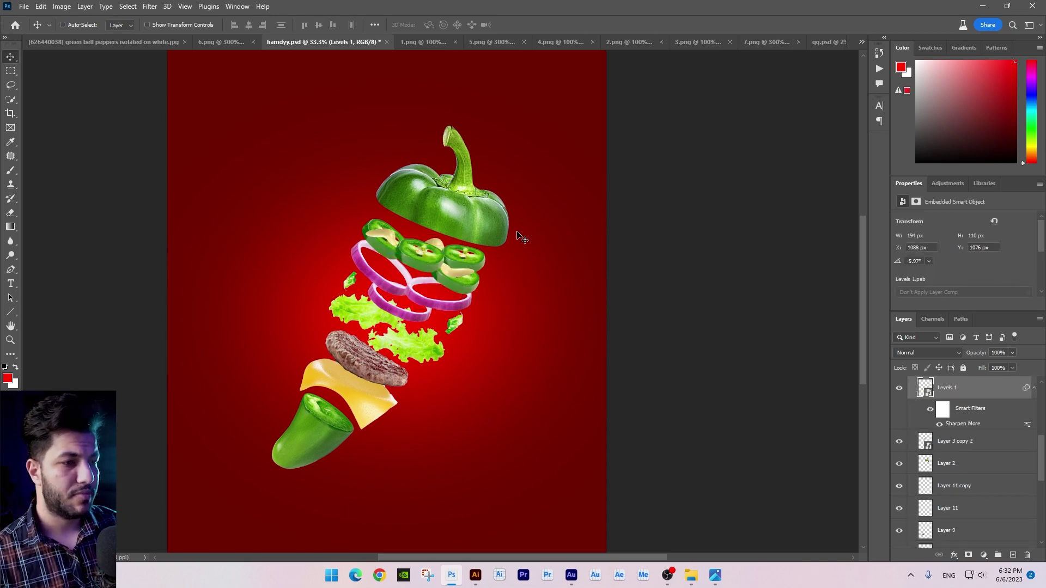
Step: Duplicate the garlic slice and move the copy upward
scroll(416, 248, "up", 3)
right_click(467, 203)
left_click(479, 209)
left_click_drag(507, 306, 453, 205)
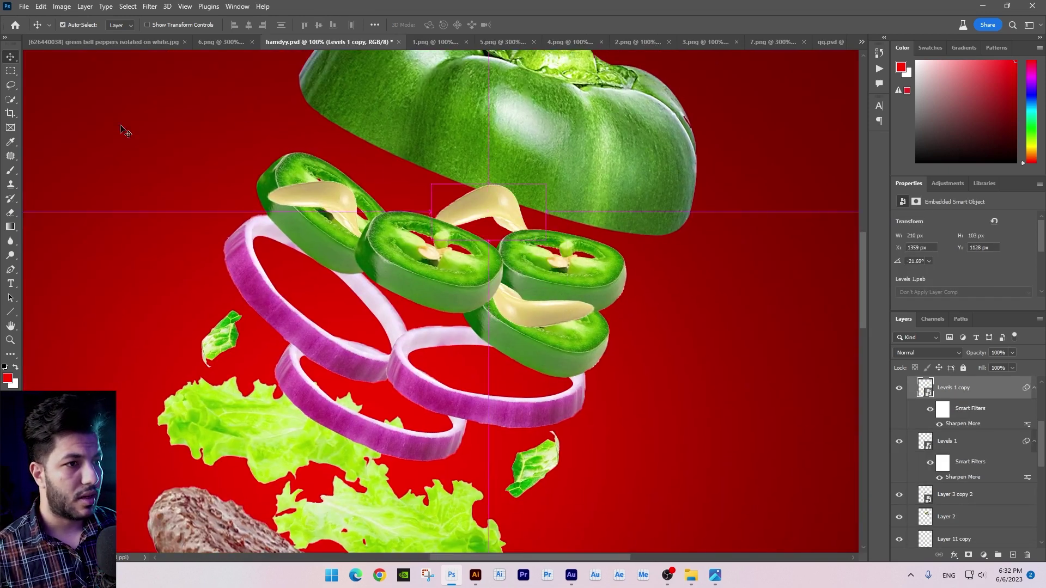
Step: Copy a small elliptical dot to its own layer and place copies near the jalapeños
right_click(12, 71)
left_click(33, 81)
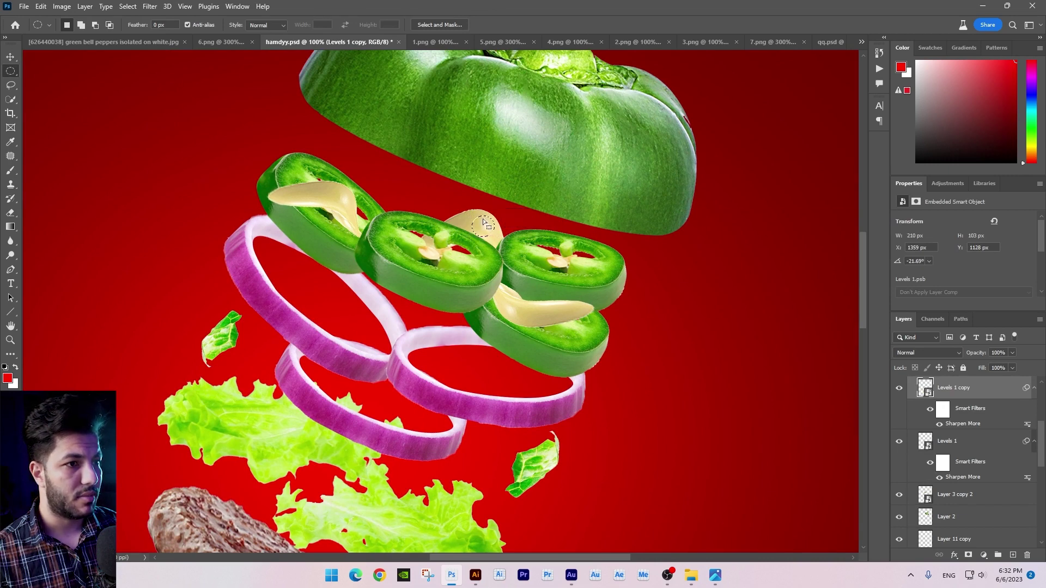
key("ctrl+shift+alt+n")
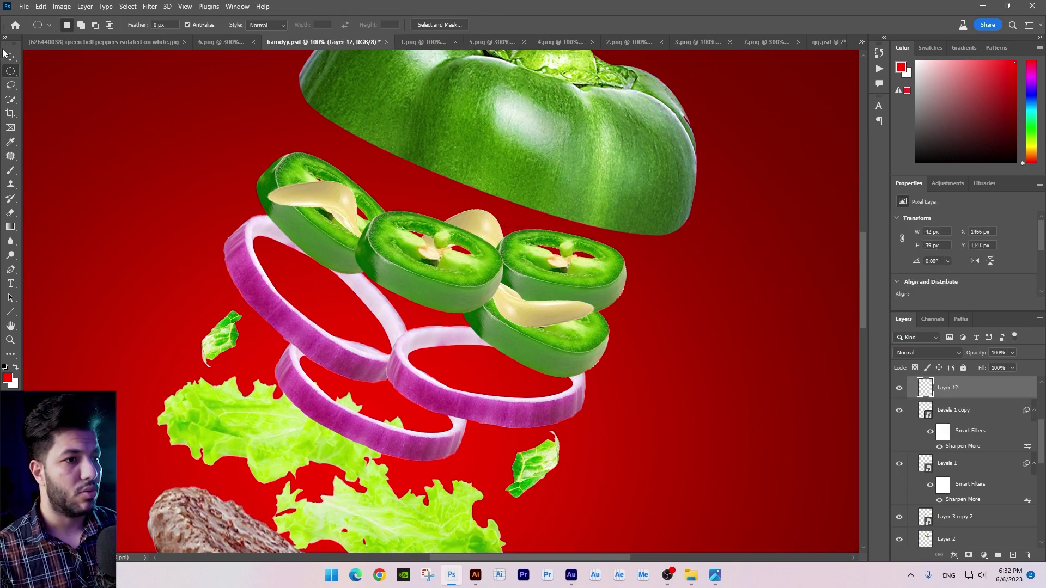
left_click(10, 55)
mouse_move(585, 343)
left_mouse_down()
mouse_move(391, 218)
mouse_move(302, 176)
mouse_move(313, 329)
left_mouse_up()
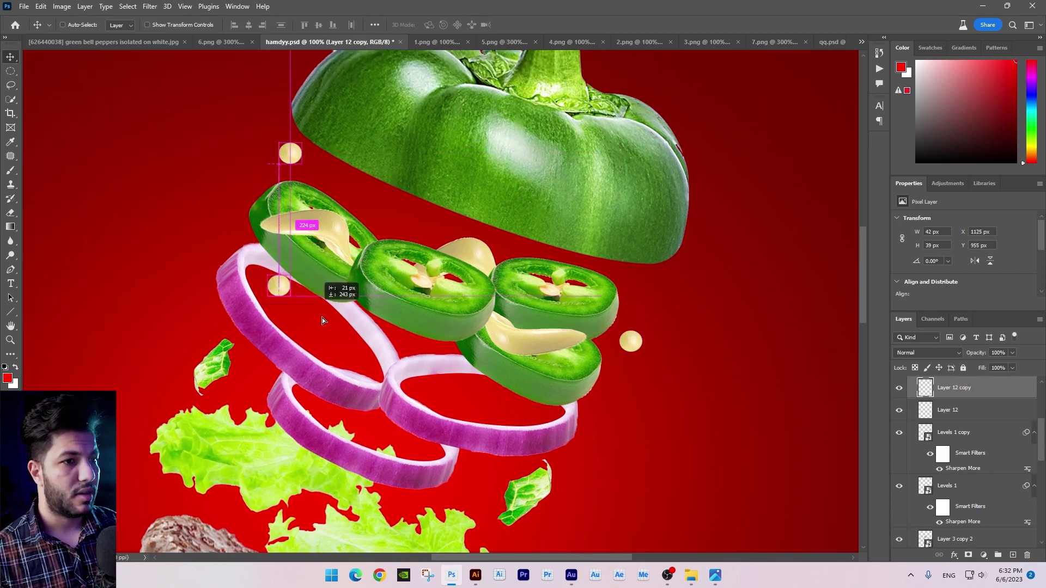
key("ctrl+minus")
key("ctrl+minus")
key("ctrl+minus")
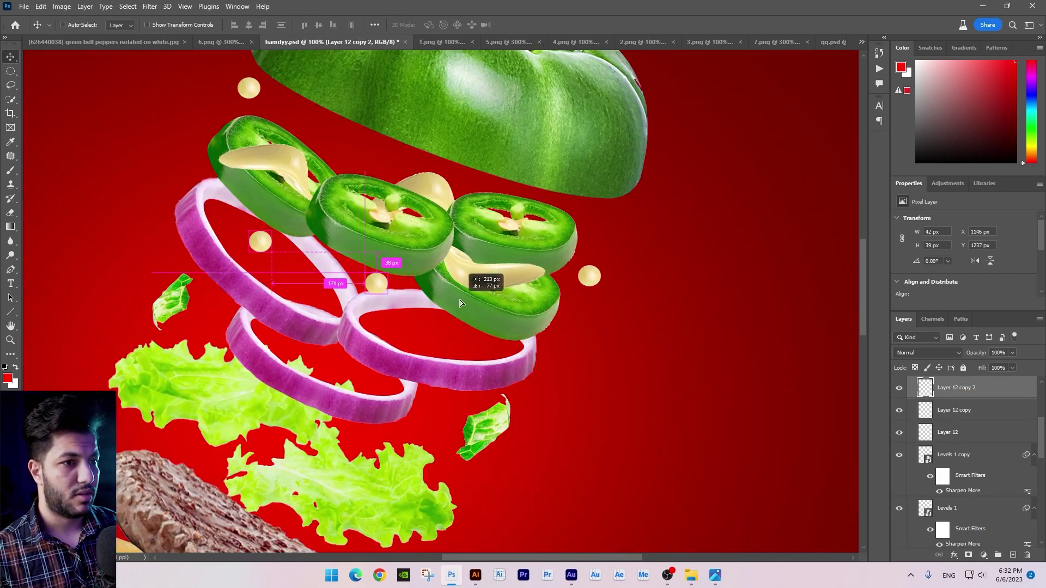
Step: Shrink the jalapeño piece slightly with Free Transform
left_click(349, 397, "ctrl")
key("ctrl+t")
left_click_drag(365, 377, 361, 382)
key("Return")
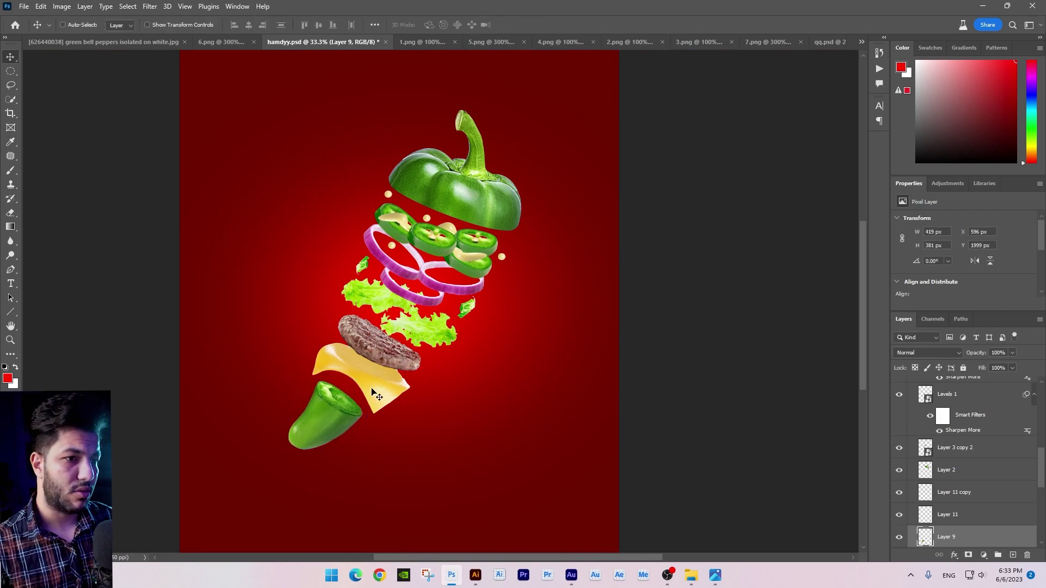
key("alt+Tab")
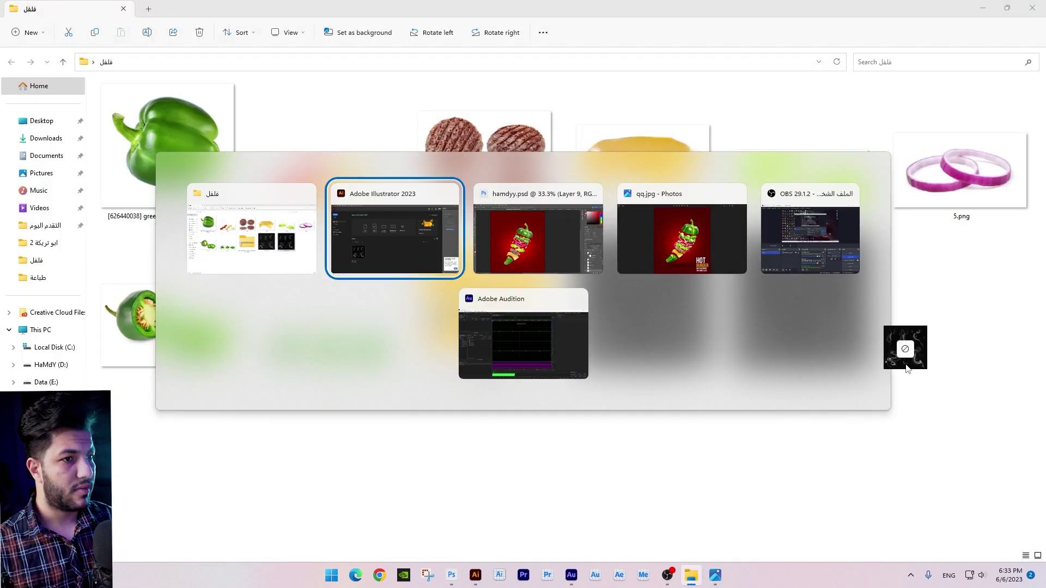
Step: Copy a smoke wisp from the smoke image into hamdyy.psd and scale it down
key("Tab")
left_click_drag(906, 369, 119, 150)
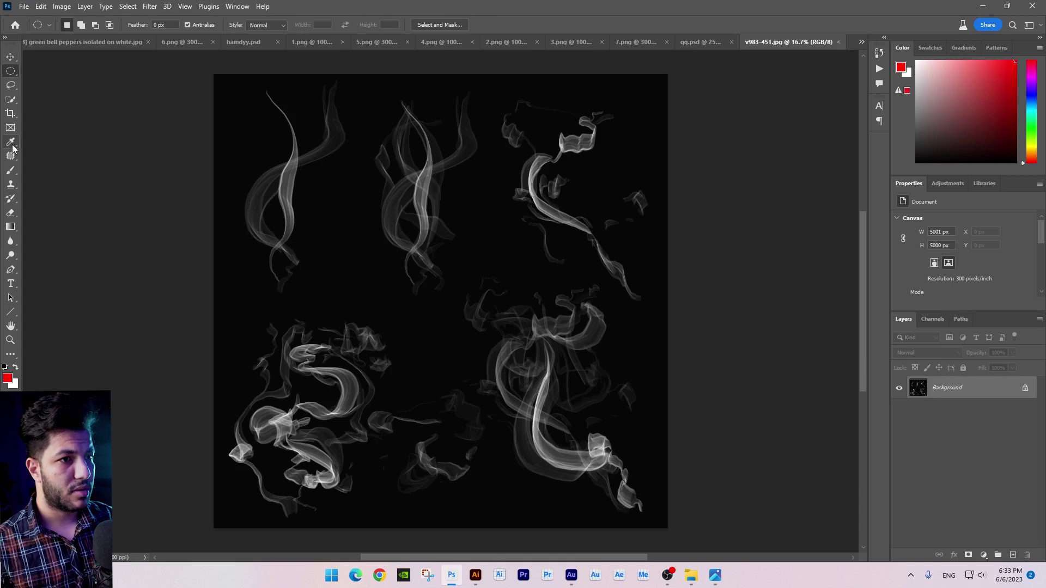
left_click(12, 154)
left_click_drag(448, 335, 646, 340)
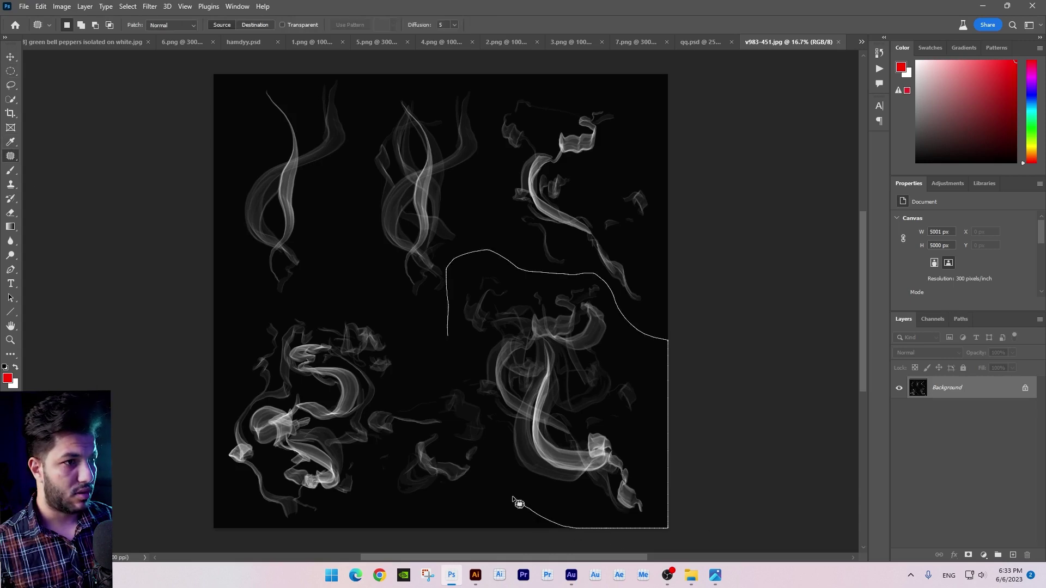
key("ctrl+j")
key("v")
mouse_move(371, 142)
left_mouse_down()
mouse_move(254, 78)
mouse_move(397, 308)
left_mouse_up()
key("ctrl+t")
key("Return")
Step: Set the smoke layer to Screen blend and rotate it to follow the ingredient tilt
left_click(933, 354)
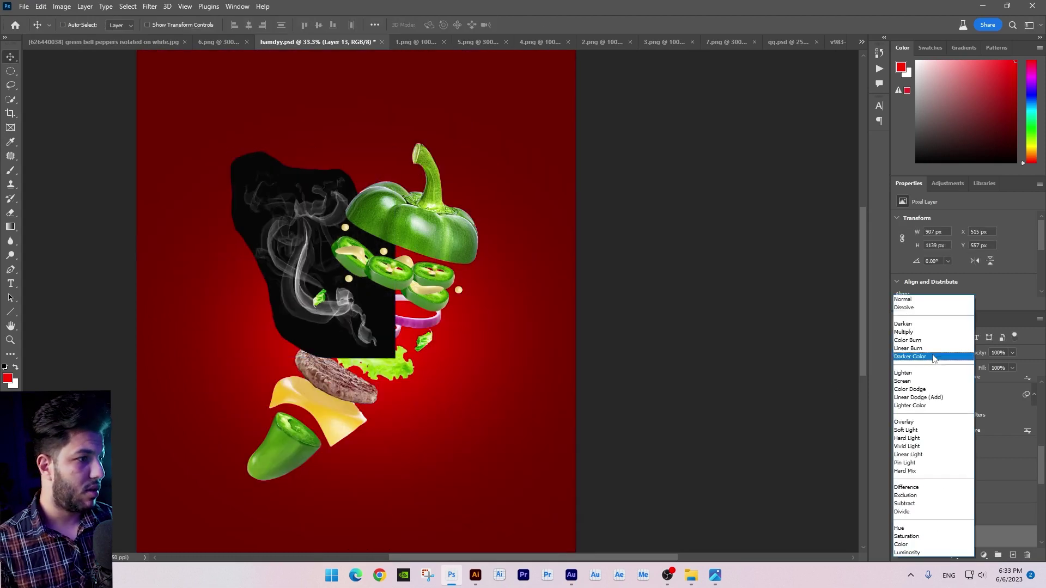
left_click(908, 381)
key("ctrl+t")
mouse_move(384, 181)
left_mouse_down()
mouse_move(411, 225)
mouse_move(358, 300)
left_mouse_up()
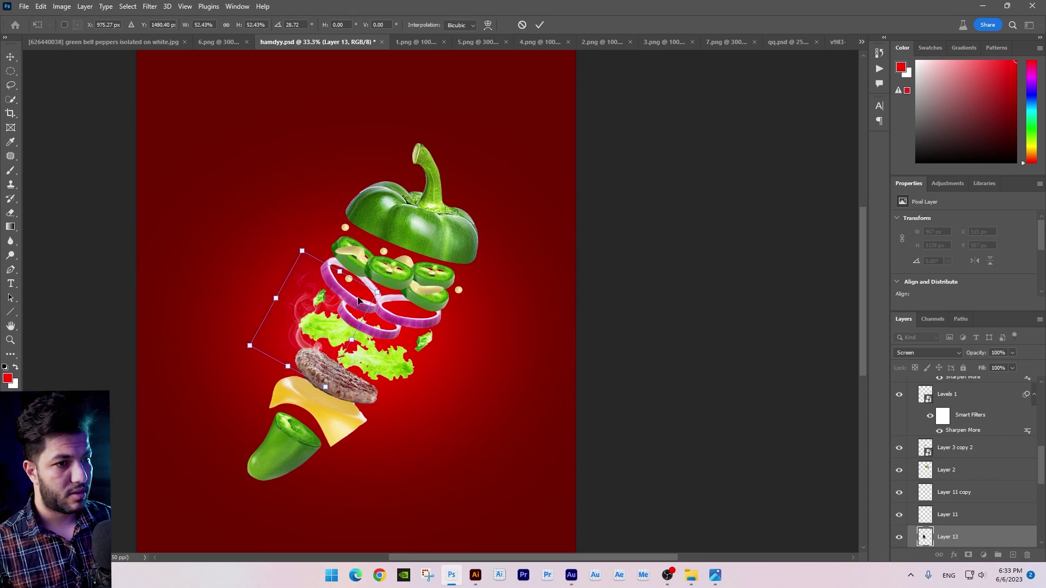
key("Return")
Step: Duplicate the smoke, flip the copy horizontally and rotate it onto the burger
left_click_drag(342, 327, 541, 342)
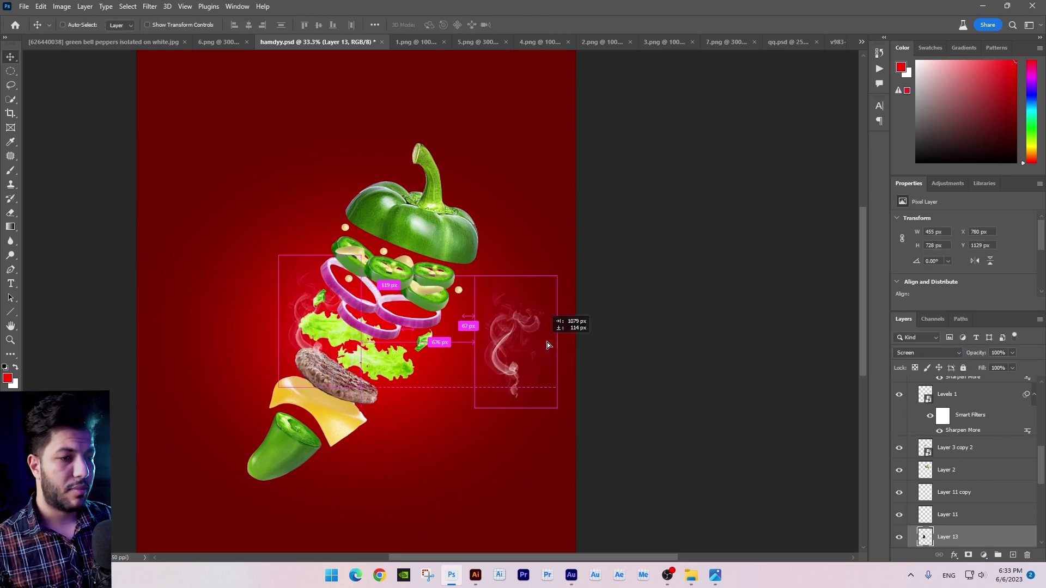
key("ctrl+t")
right_click(546, 324)
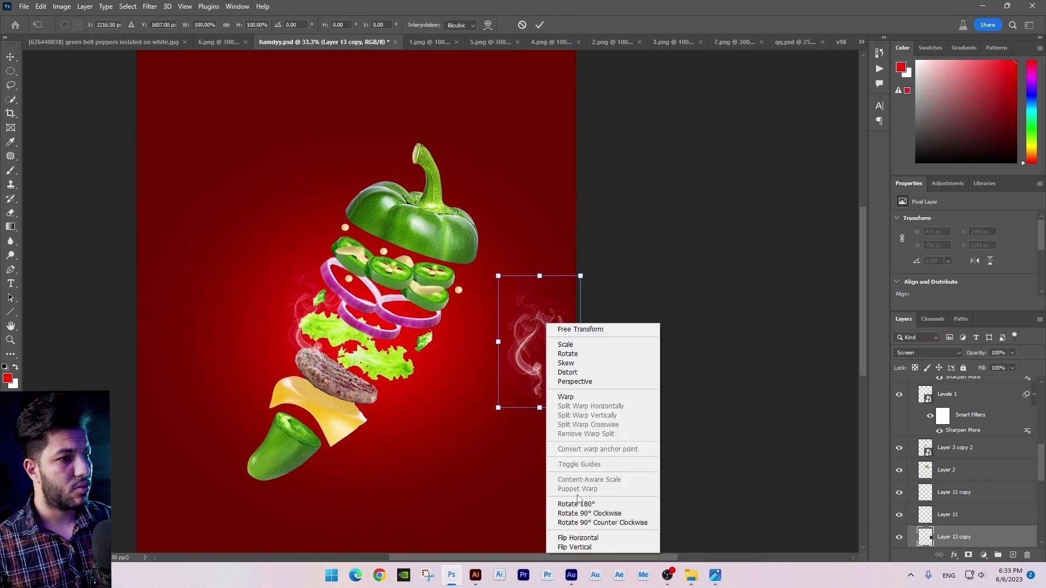
left_click(581, 539)
left_click_drag(566, 348, 413, 346)
mouse_move(425, 381)
left_mouse_down()
mouse_move(428, 362)
mouse_move(443, 359)
mouse_move(425, 325)
left_mouse_up()
key("Return")
scroll(944, 421, "up", 3)
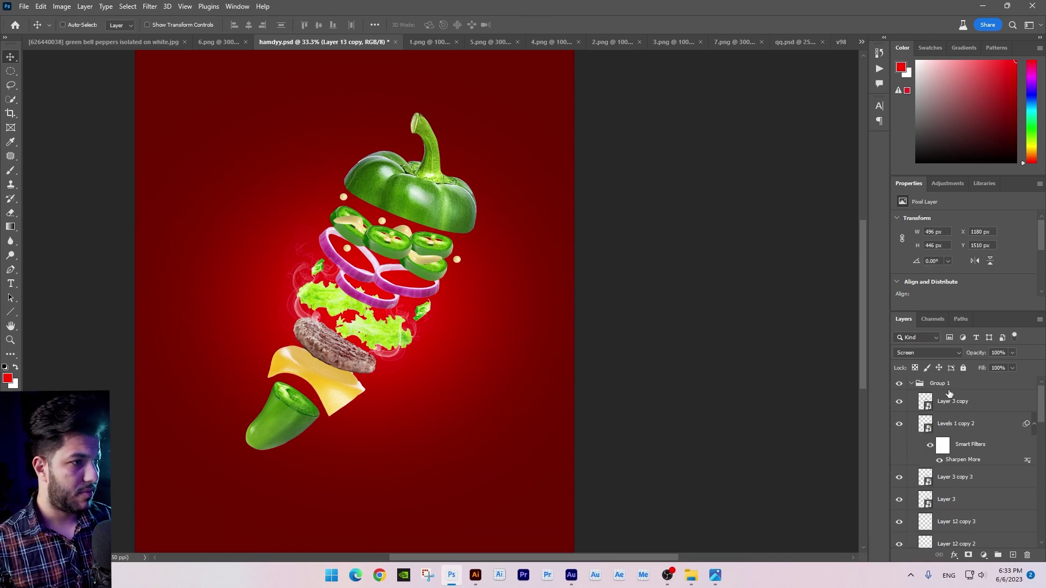
scroll(959, 452, "down", 5)
scroll(977, 515, "down", 1)
Step: Add a new layer above the red glow layer and paint a soft black dab below the pepper
left_click(940, 497)
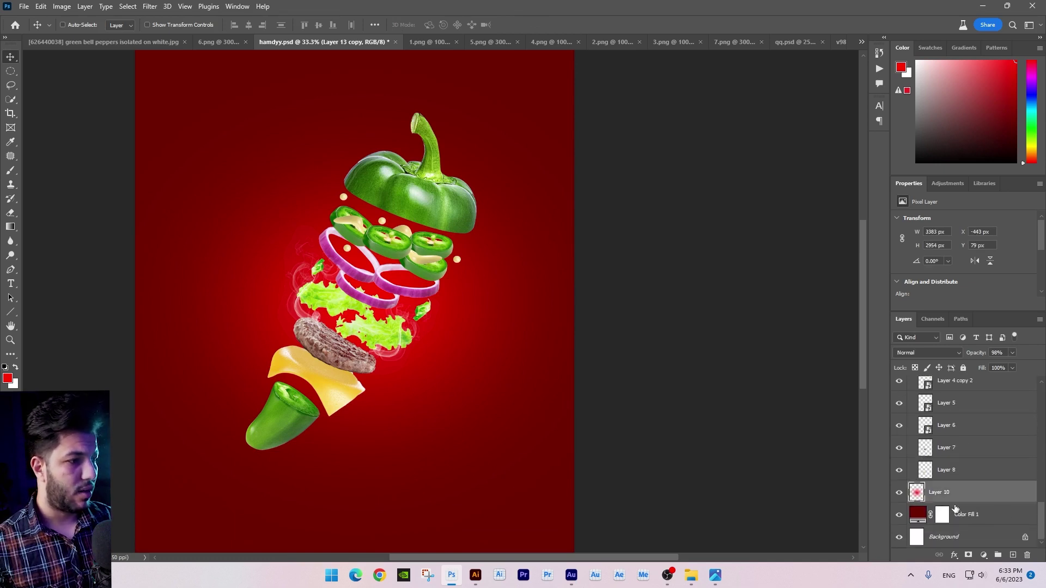
left_click(1012, 555)
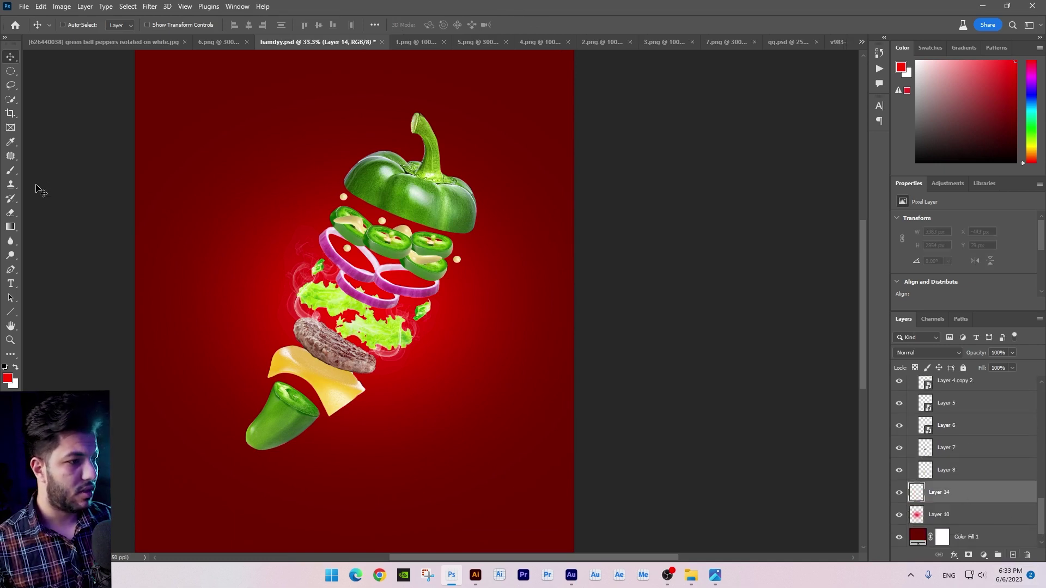
left_click(11, 172)
left_click(9, 377)
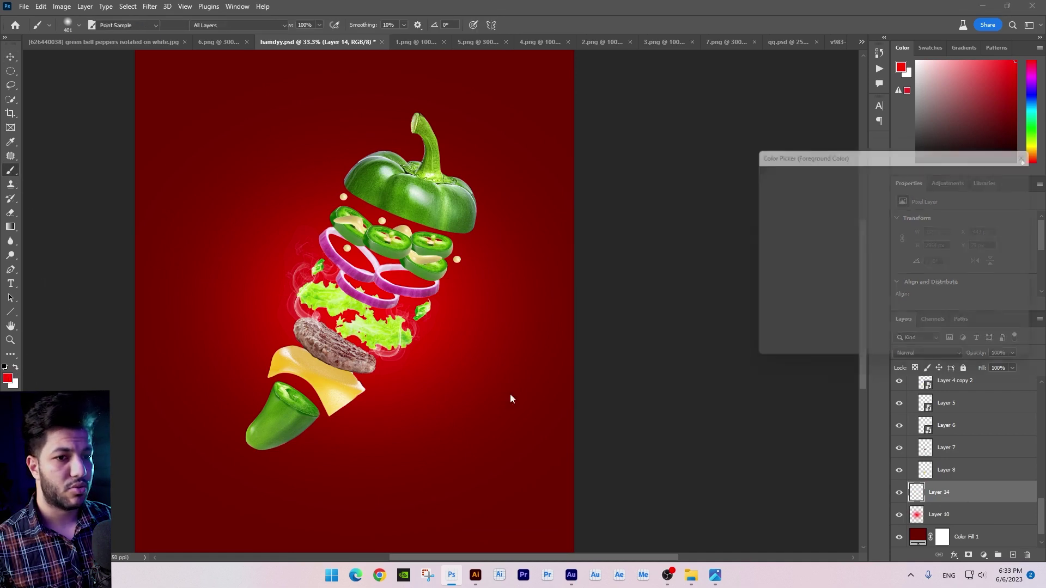
left_click(773, 327)
left_click(1004, 173)
left_click(376, 450)
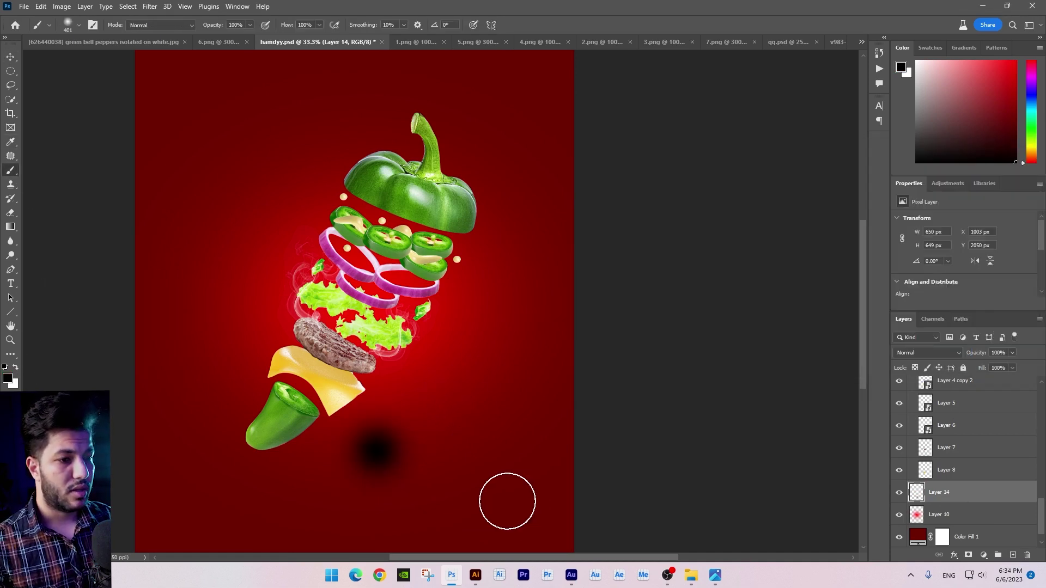
Step: Warp the black dab into a curved shape
key("ctrl+t")
right_click(410, 447)
left_click(428, 286)
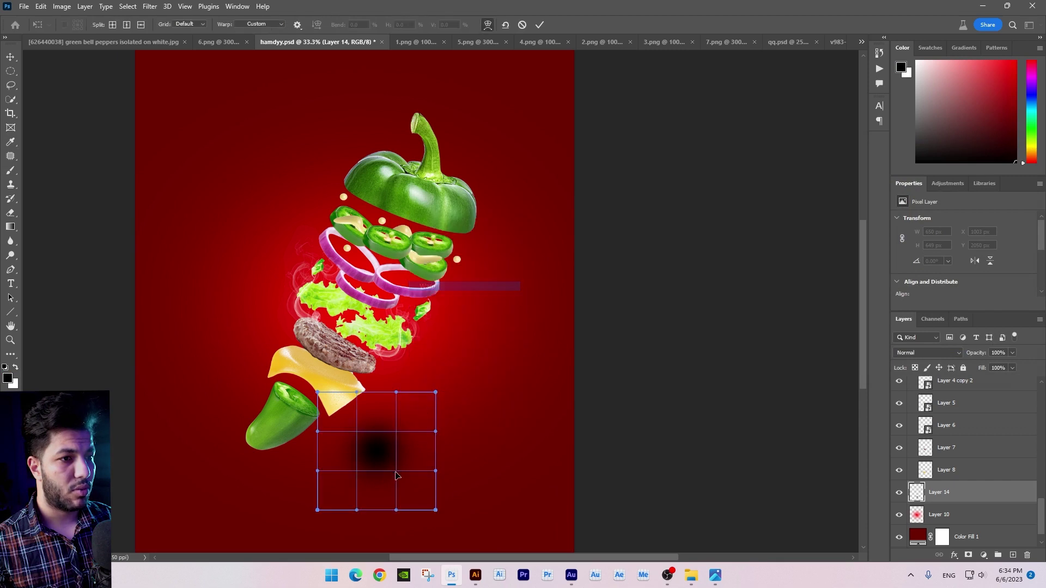
left_click_drag(370, 465, 381, 459)
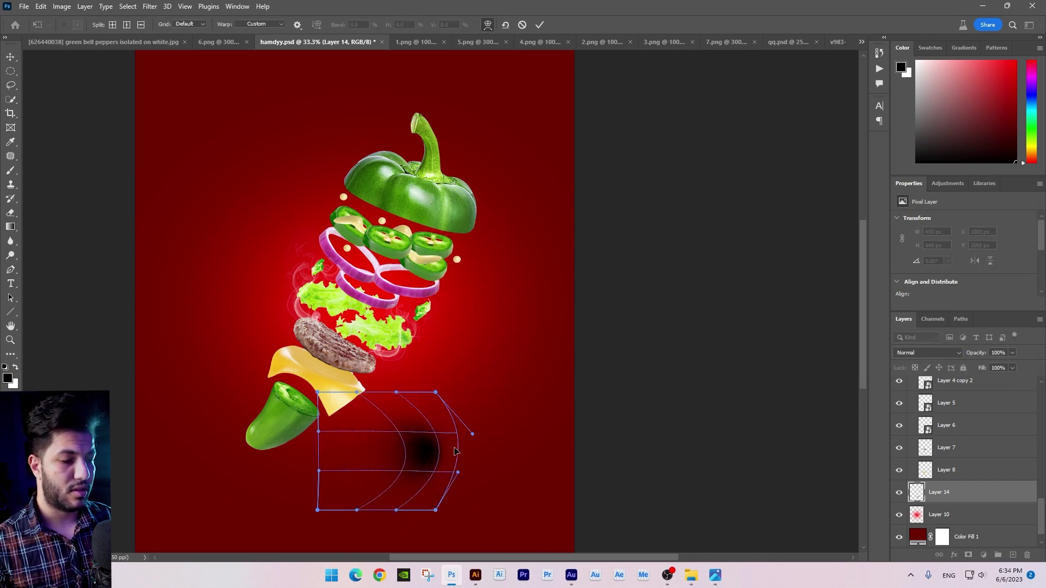
key("Return")
key("b")
Step: Flatten, widen, mirror and position the dab as a shadow beneath the pepper
left_click(11, 56)
key("ctrl+t")
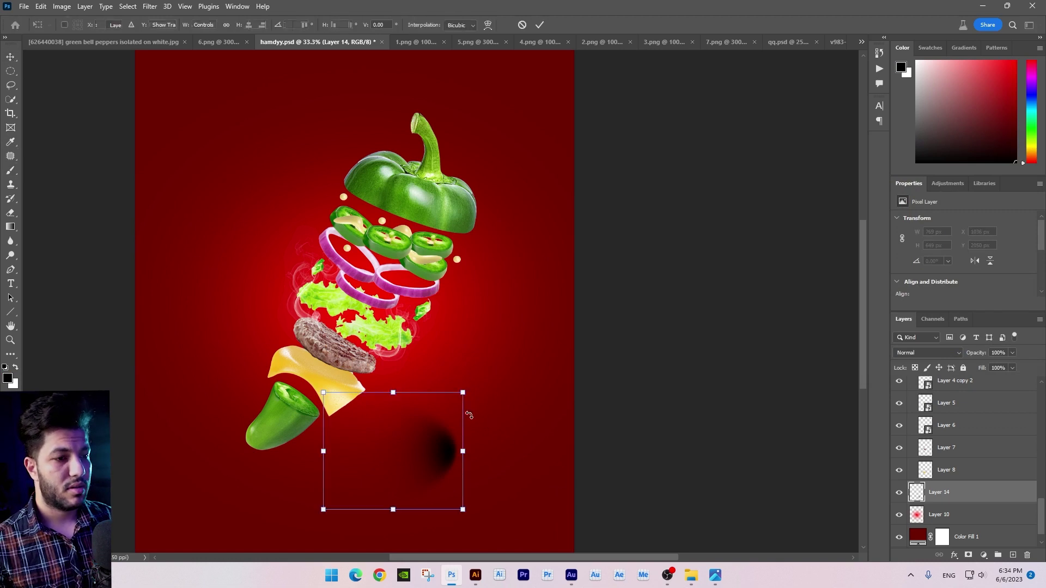
left_click_drag(492, 408, 619, 396)
right_click(319, 219)
left_click(348, 434)
left_click_drag(262, 459, 345, 470)
left_click_drag(699, 428, 739, 434)
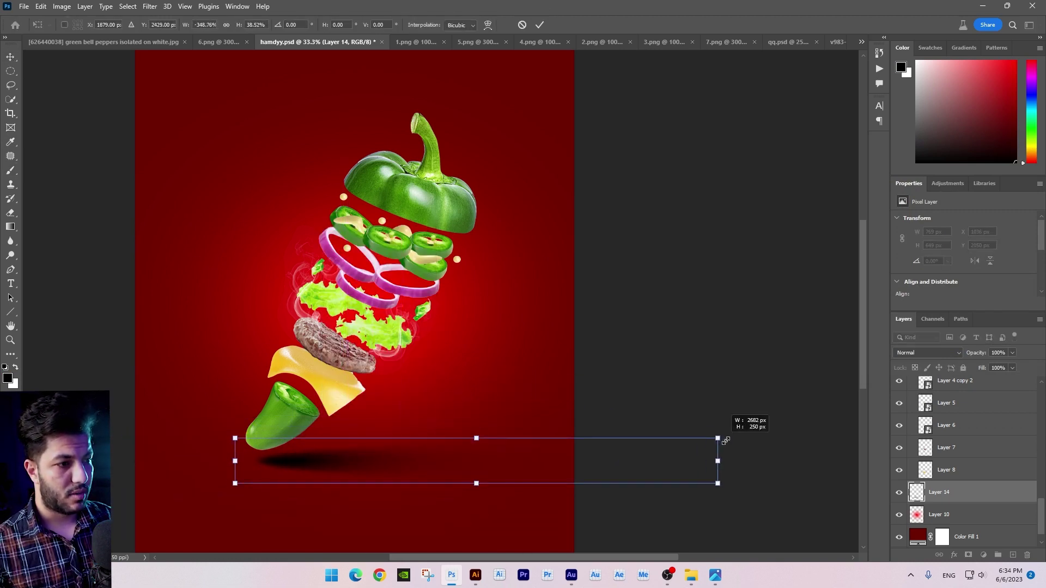
left_click_drag(541, 449, 549, 459)
key("Return")
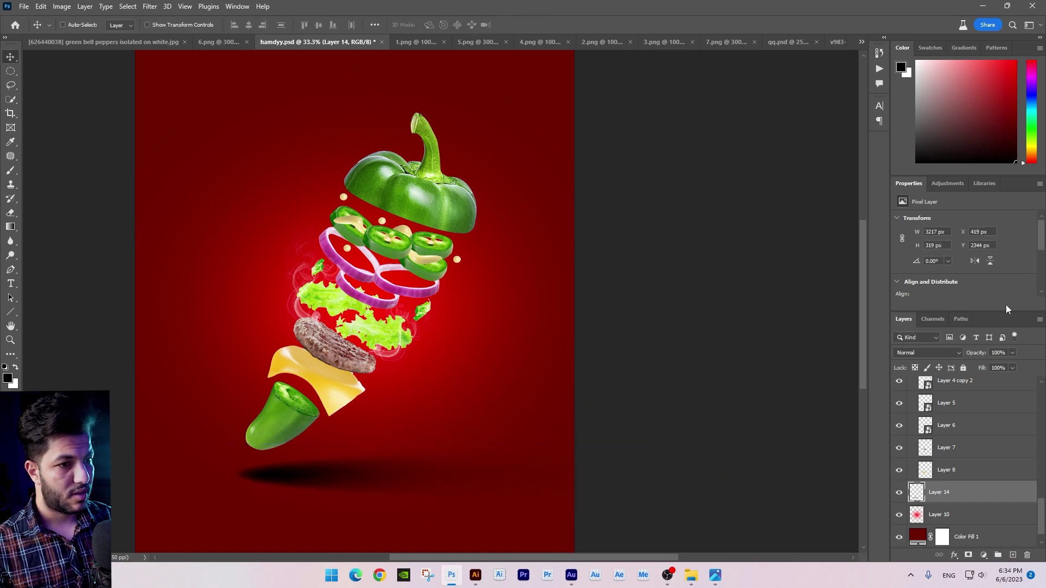
Step: Lower the shadow layer's opacity to 40% and nudge it slightly upward
left_click_drag(1008, 354, 983, 367)
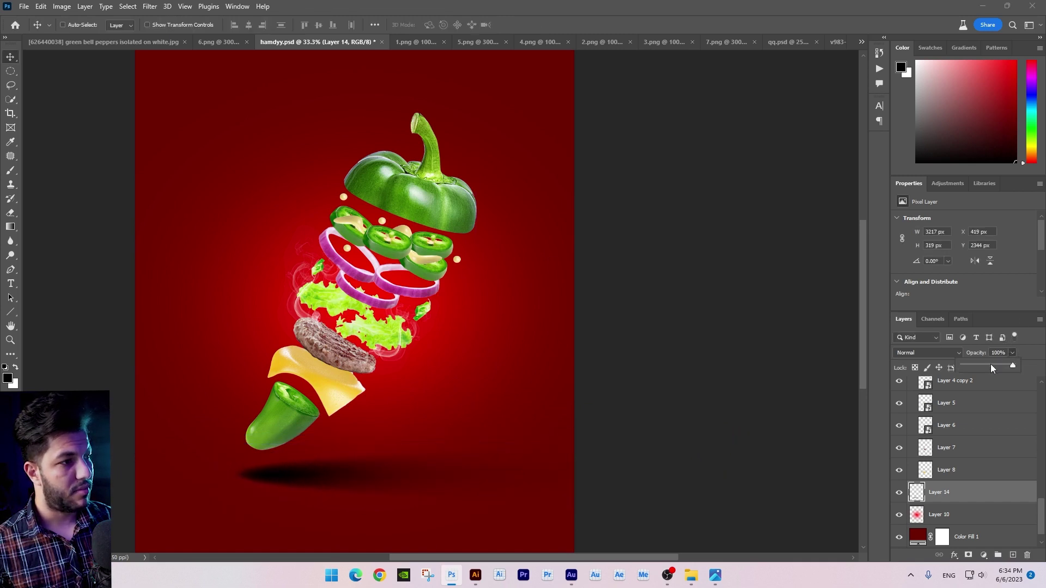
left_click_drag(463, 520, 461, 513)
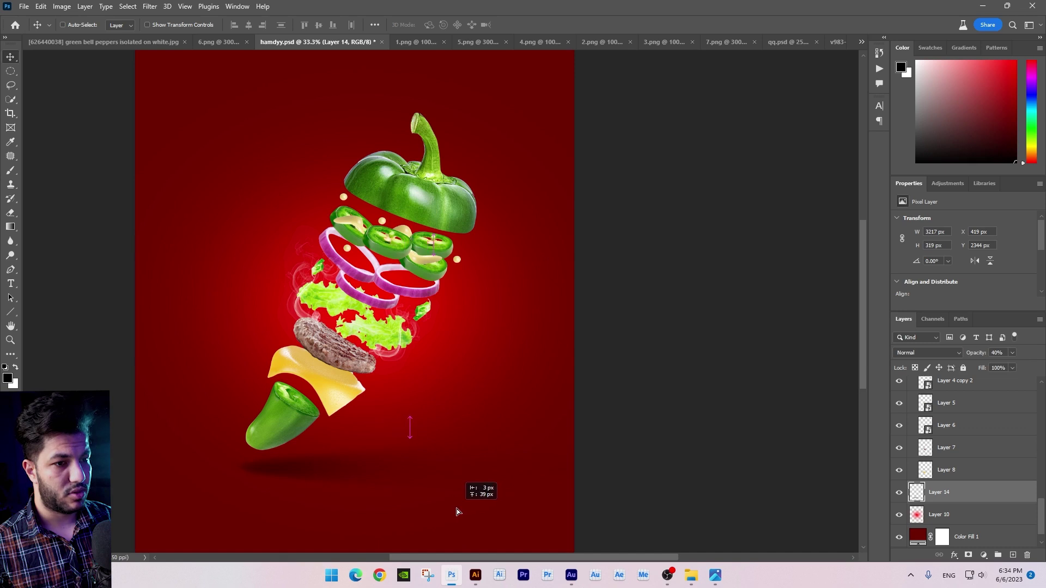
key("ctrl+minus")
left_click(920, 541)
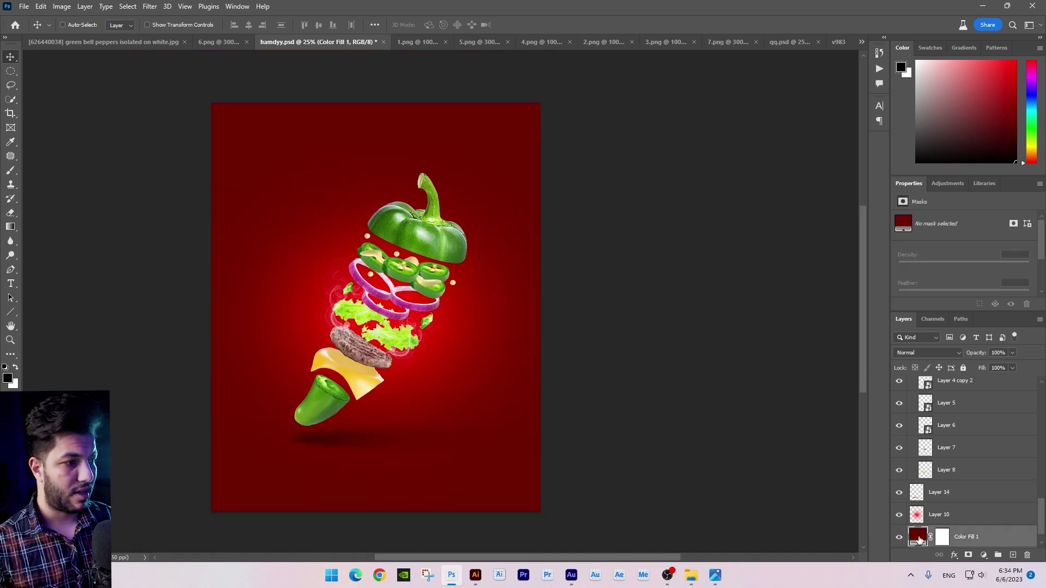
Step: Reopen the background fill colour and keep its dark red
double_click(920, 540)
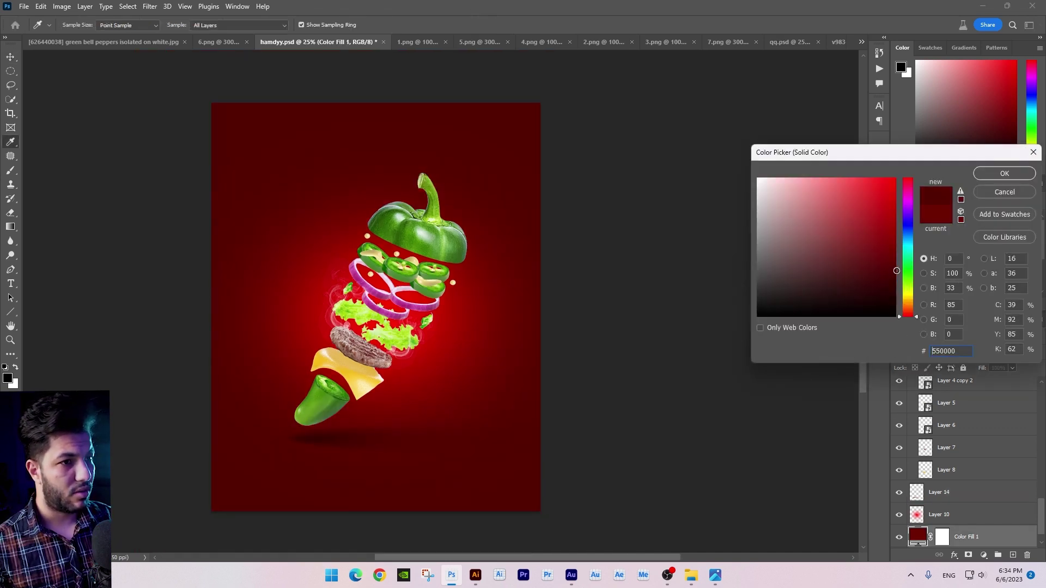
key("Return")
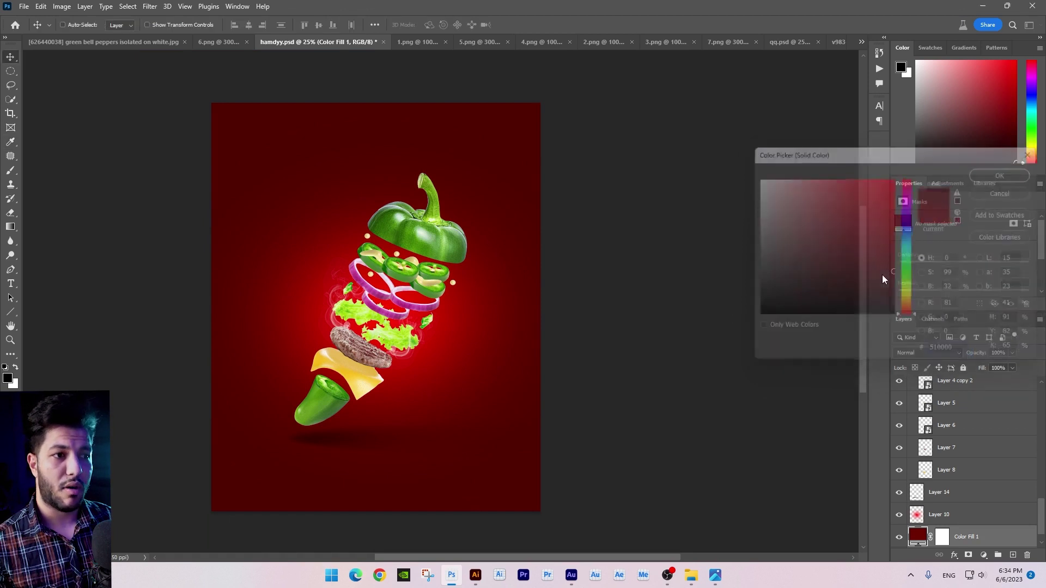
key("ctrl+plus")
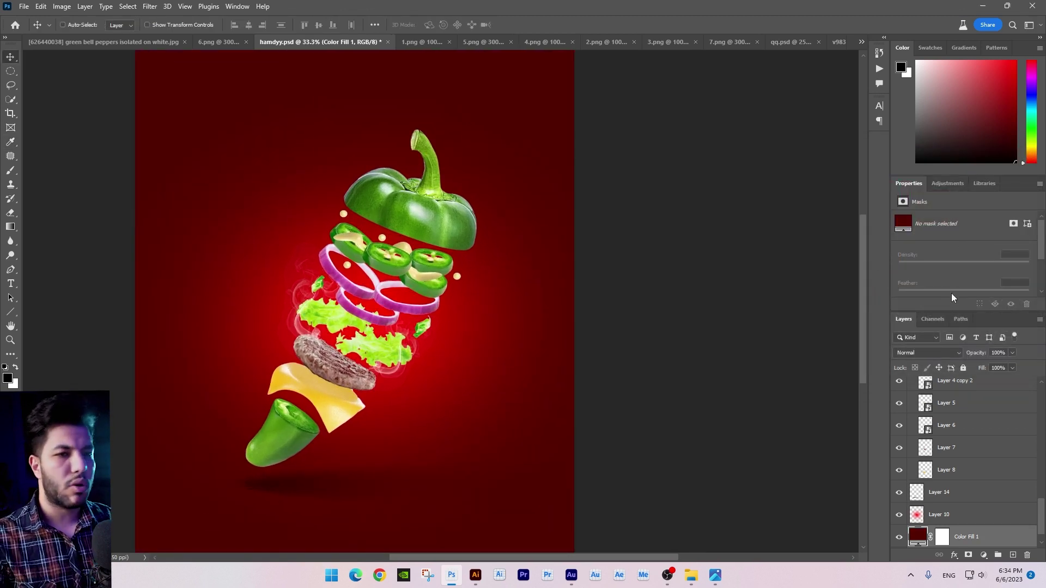
Step: Collapse Group 1 and add a new empty layer above it
left_click(976, 503)
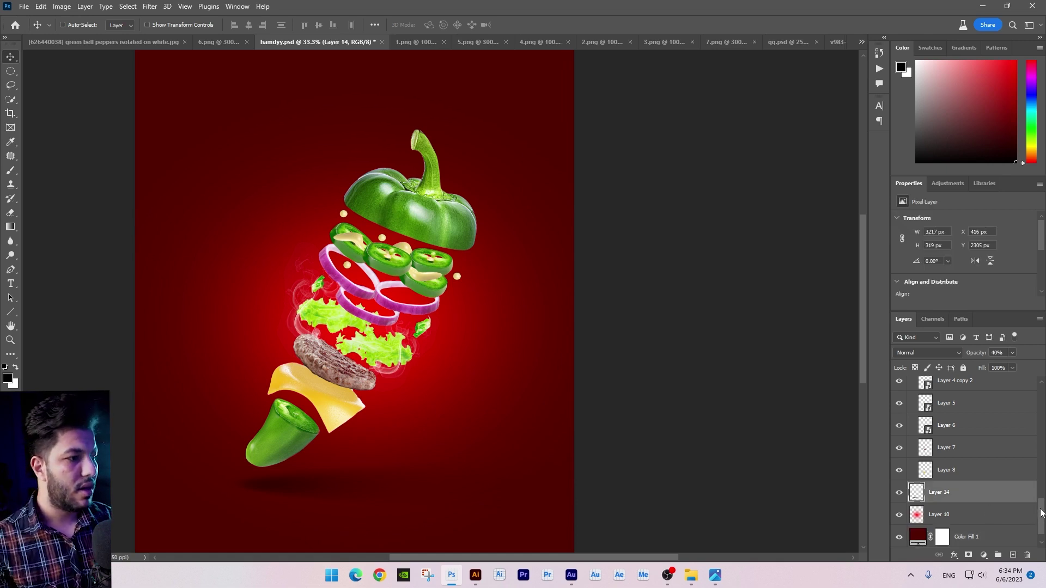
left_click_drag(1041, 513, 1042, 385)
left_click(912, 384)
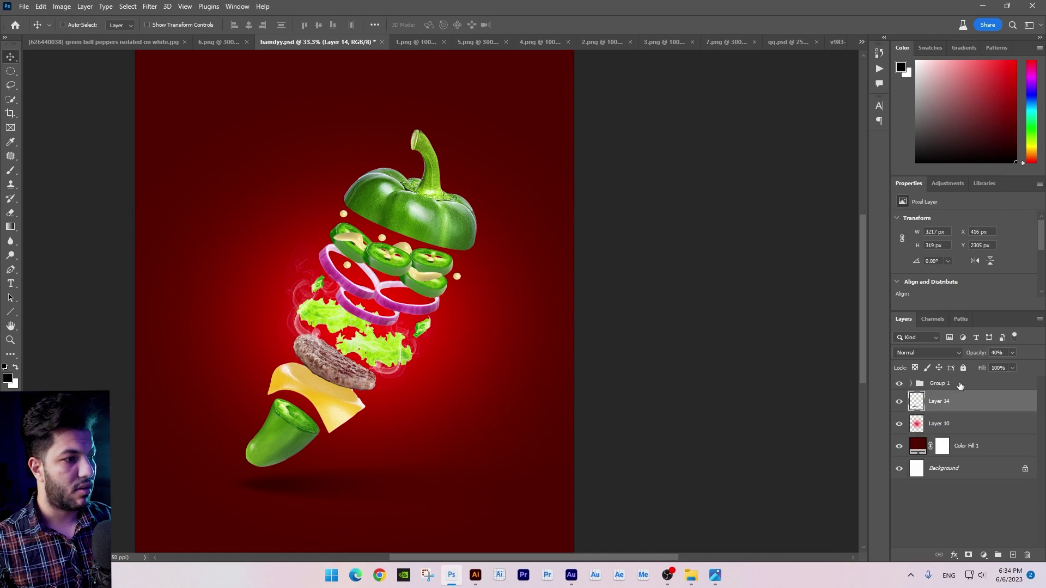
left_click(943, 386)
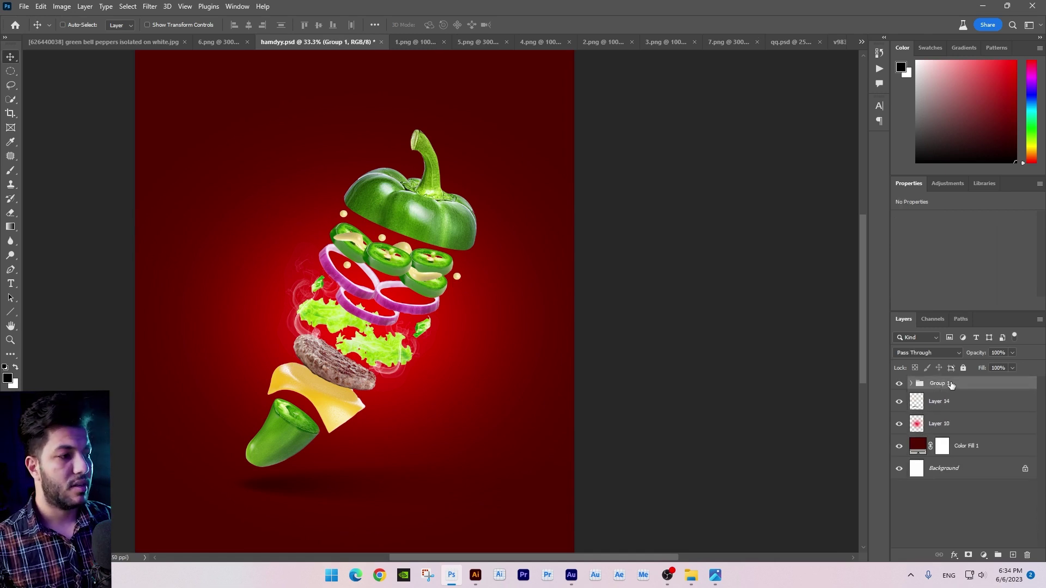
left_click(1012, 555)
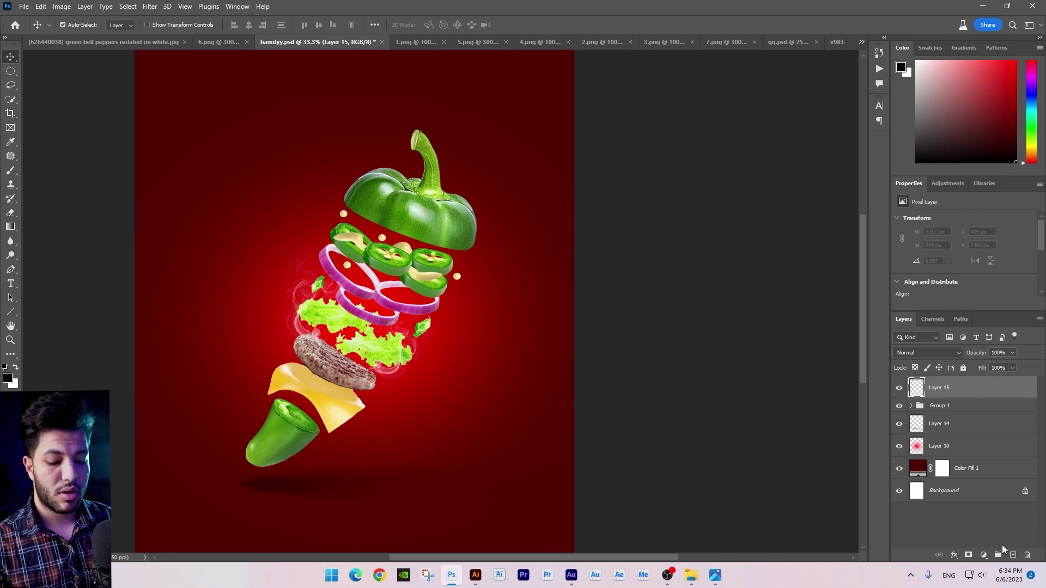
Step: Clip the new Layer 15 to Group 1 and set its blend mode to Overlay
key("ctrl+alt+g")
left_click(917, 354)
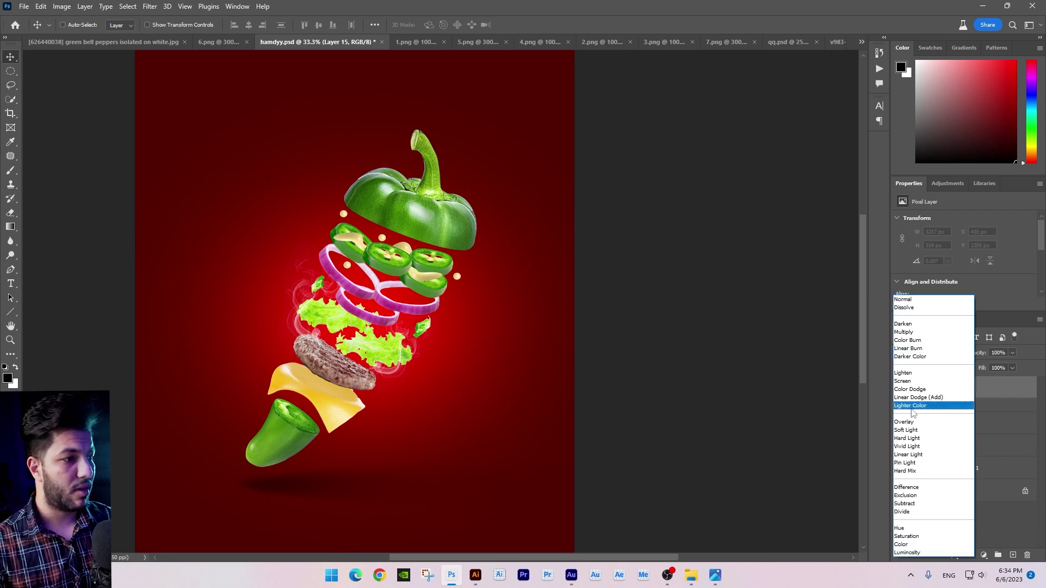
left_click(904, 427)
Step: Fill Layer 15 with 50% Gray using Overlay mode
left_click(40, 6)
left_click(55, 179)
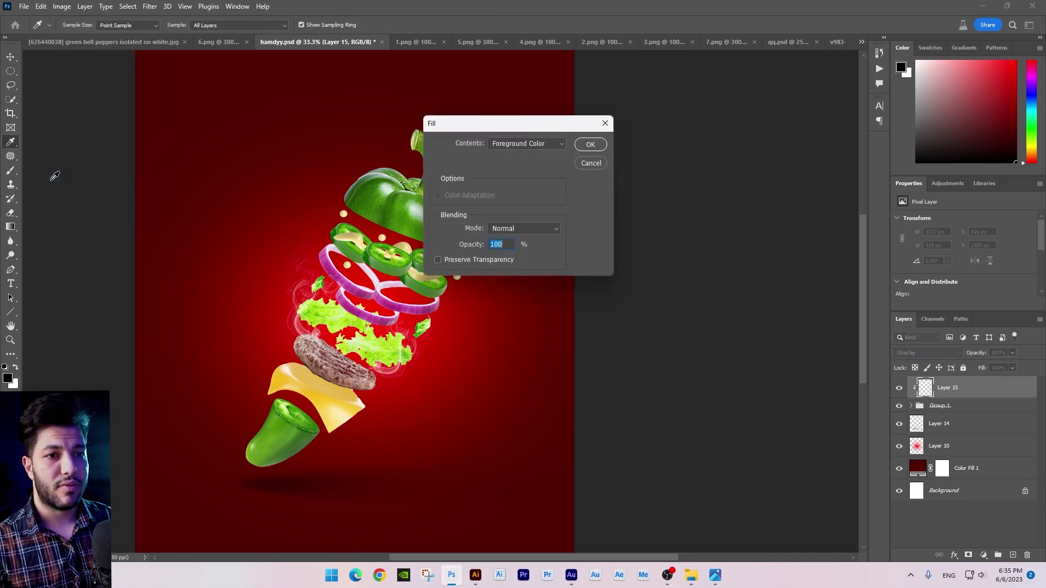
left_click(526, 143)
left_click(520, 238)
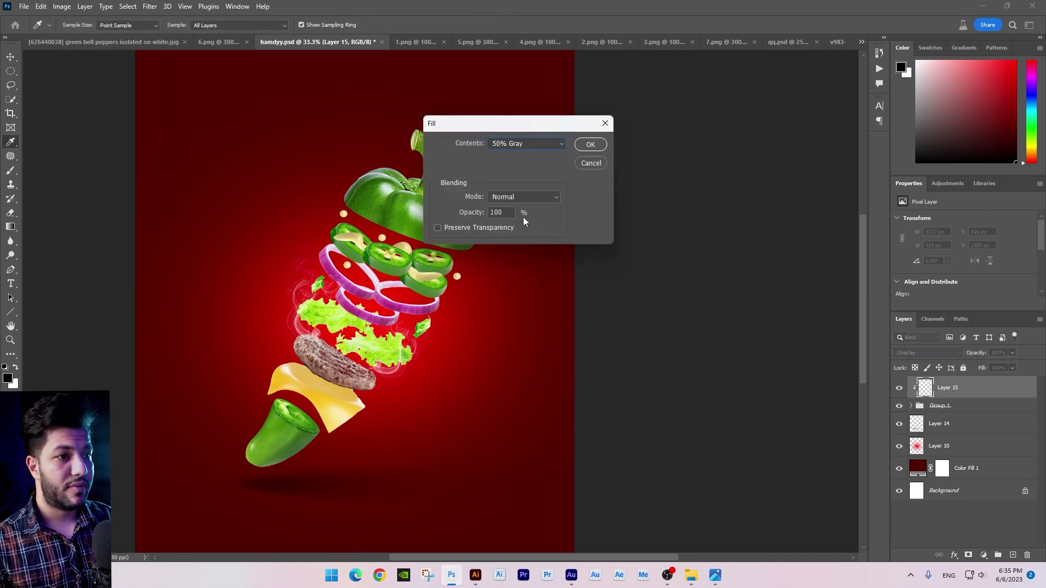
left_click(515, 198)
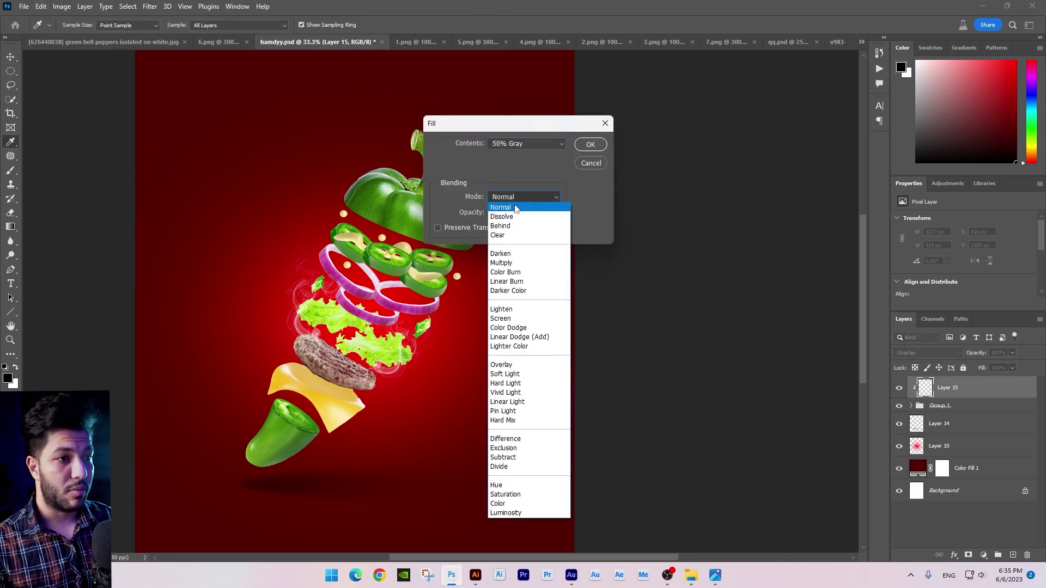
left_click(513, 365)
left_click(590, 145)
Step: Zoom in on the pepper cap
key("v")
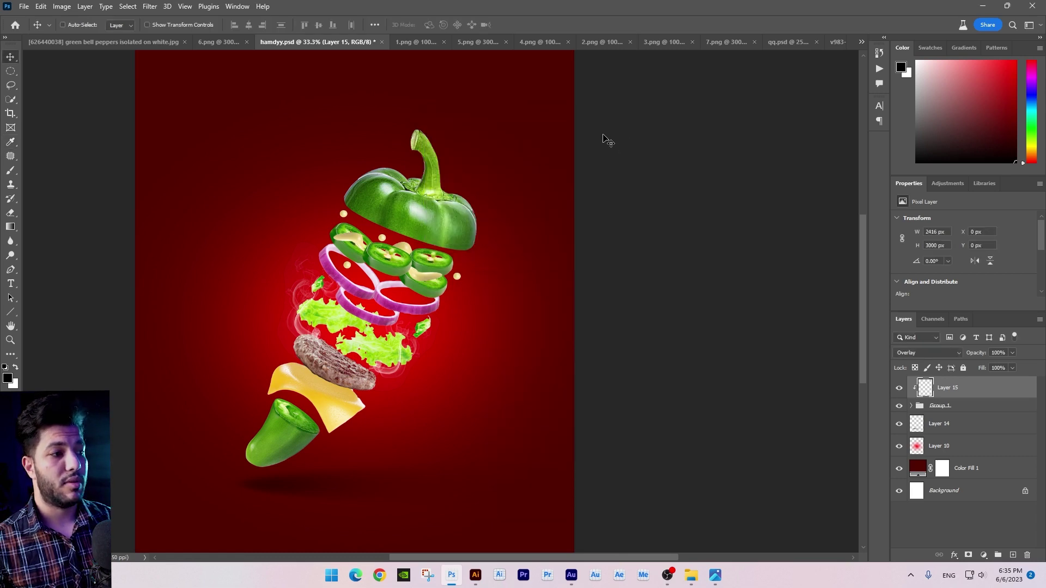
key("ctrl+plus")
key("ctrl+plus")
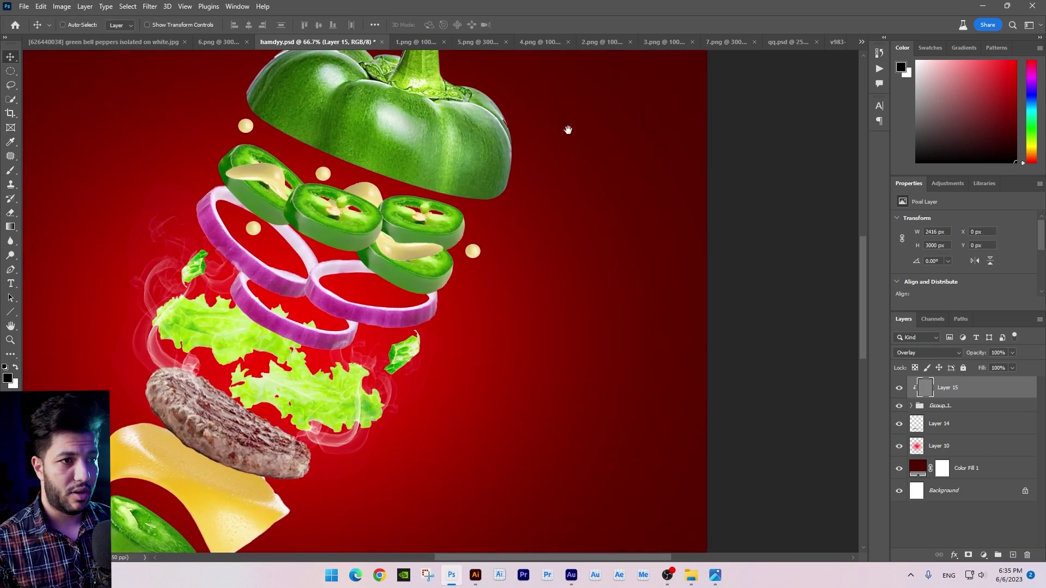
key("ctrl+plus")
left_click_drag(473, 228, 546, 287)
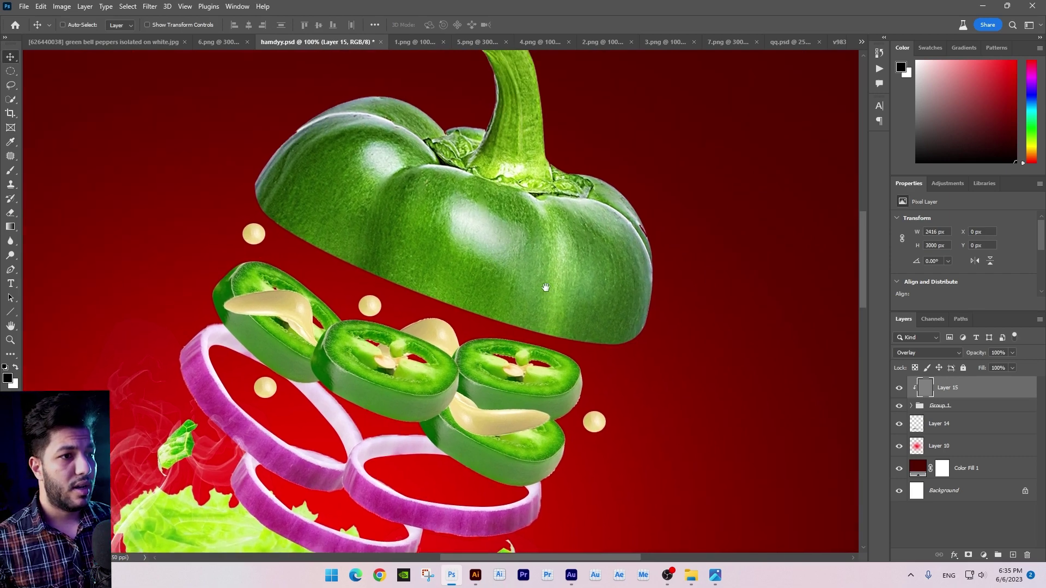
Step: With the Dodge tool at 33% exposure, highlight the pepper cap's right side and top
left_click(11, 257)
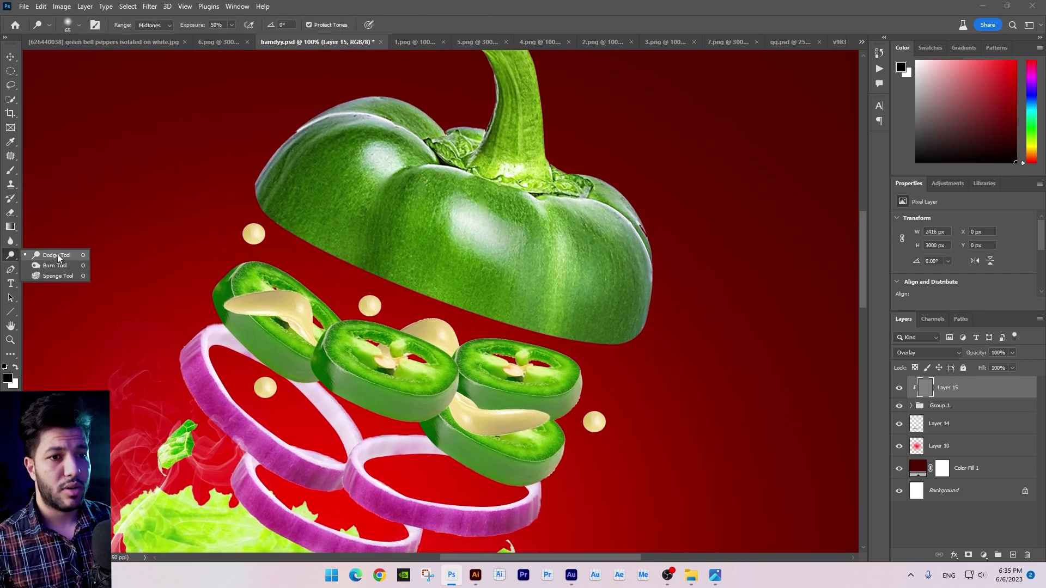
left_click(57, 254)
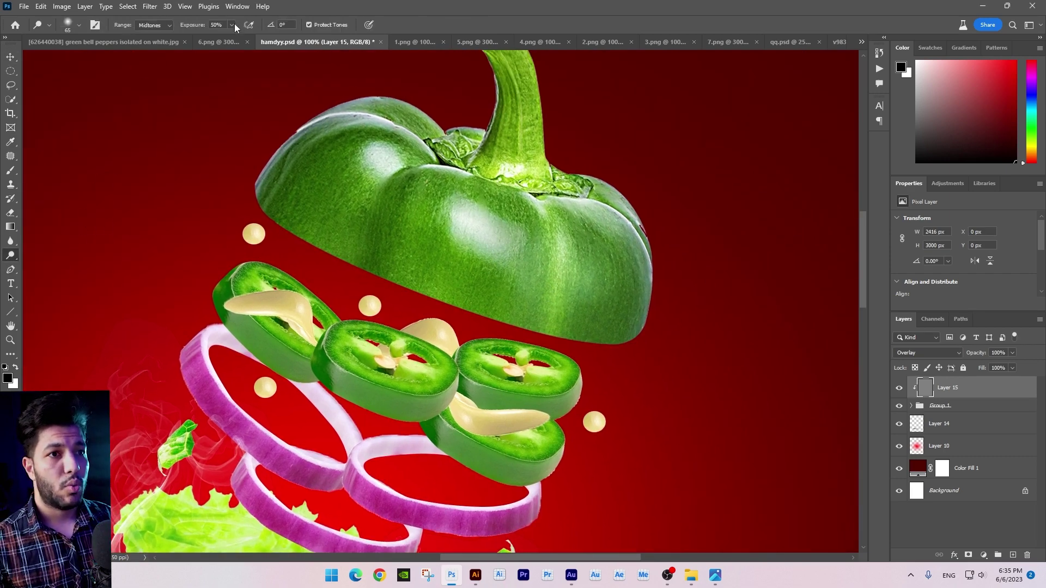
left_click_drag(224, 38, 222, 38)
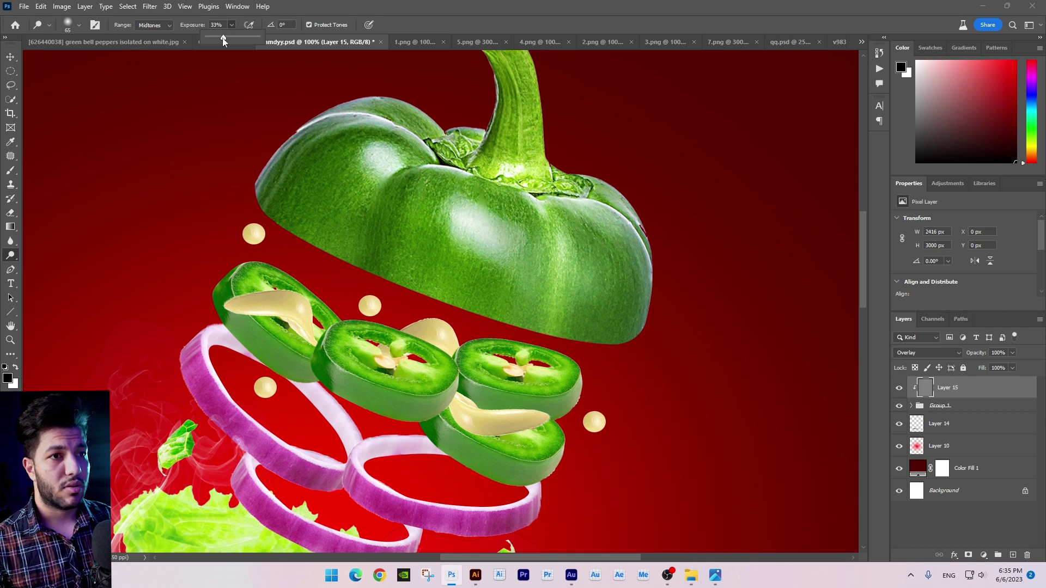
right_click(606, 267)
left_click(465, 210)
left_click_drag(464, 210, 509, 247)
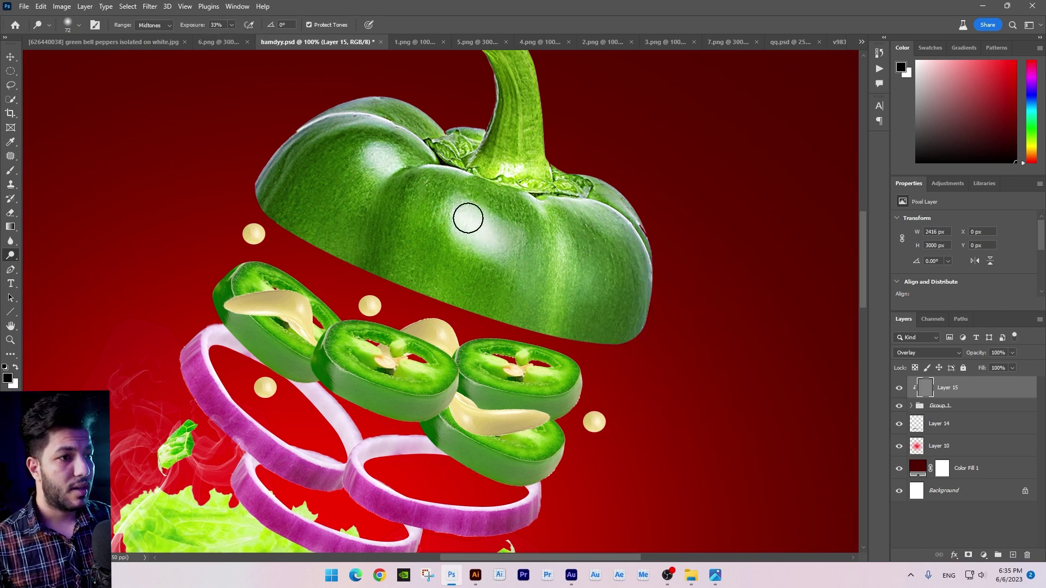
mouse_move(465, 210)
left_mouse_down()
mouse_move(398, 188)
mouse_move(401, 175)
mouse_move(544, 236)
mouse_move(495, 168)
mouse_move(479, 168)
left_mouse_up()
Step: Set the dodge brush to 47 px and brighten the pepper's upper-left area
scroll(480, 168, "up", 3)
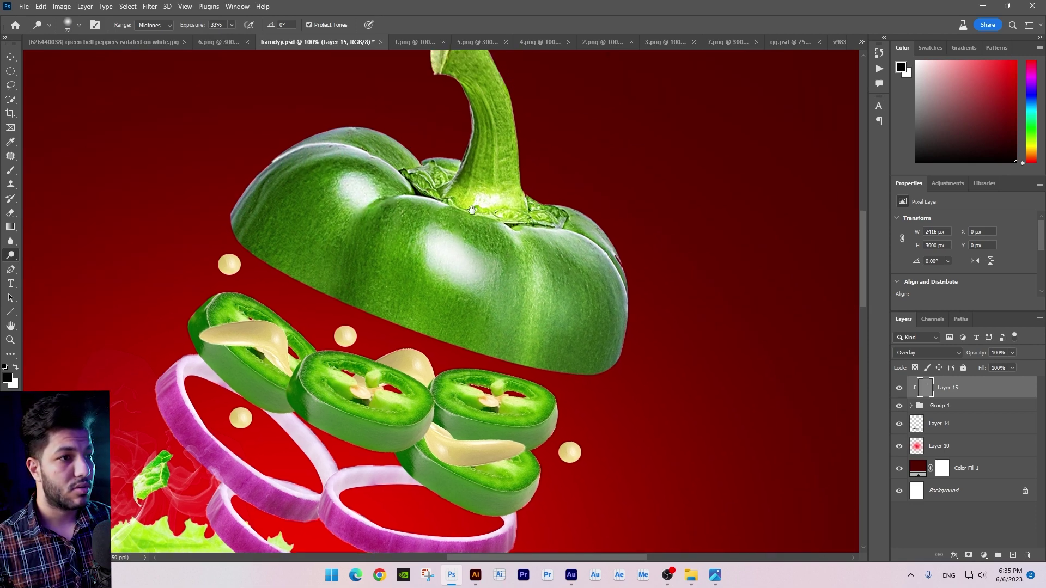
scroll(572, 280, "right", 3)
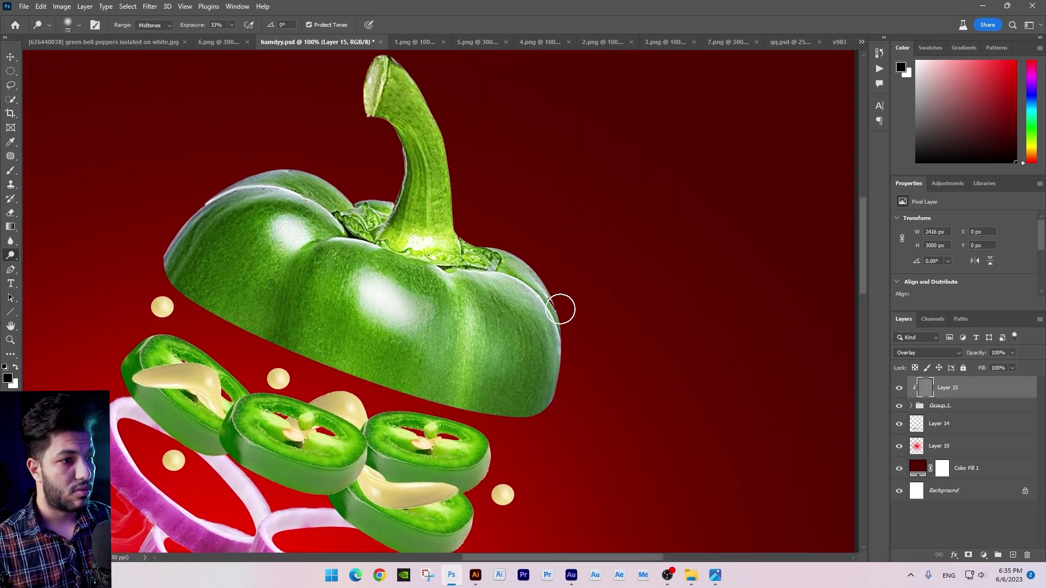
right_click(533, 353)
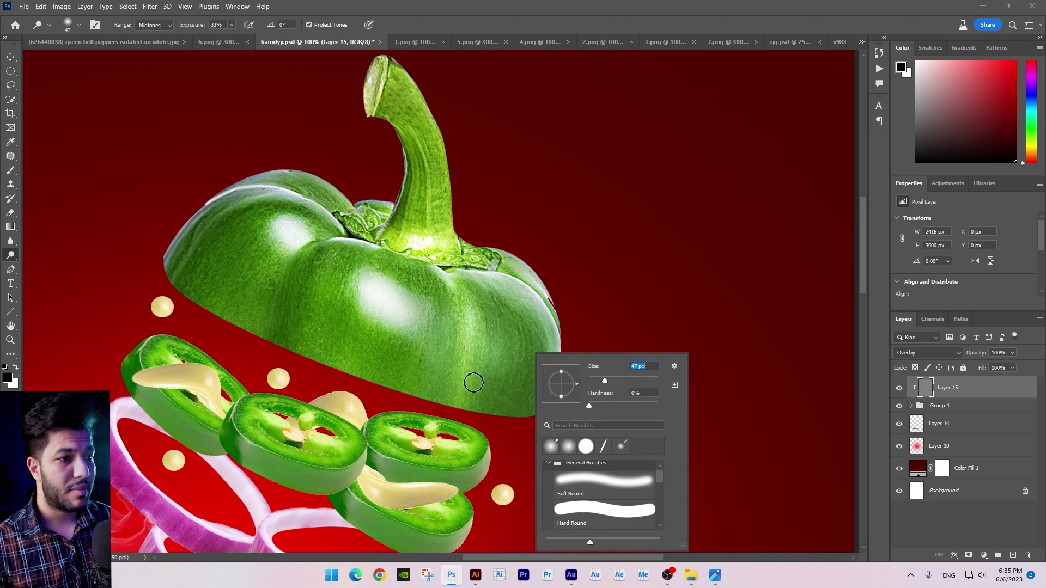
key("Return")
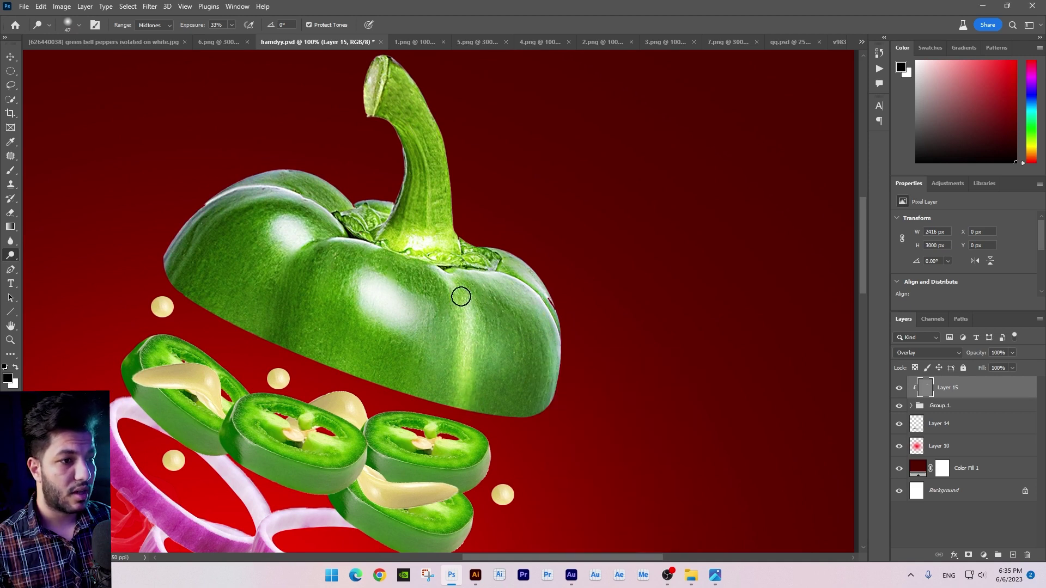
scroll(465, 369, "left", 2)
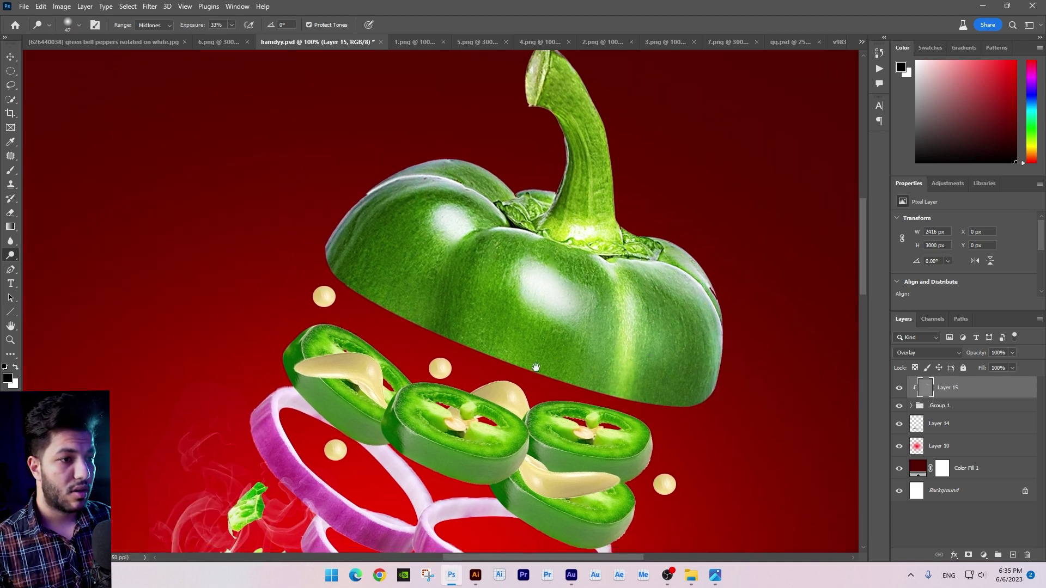
scroll(435, 210, "left", 4)
mouse_move(465, 225)
left_mouse_down()
mouse_move(346, 262)
mouse_move(397, 251)
left_mouse_up()
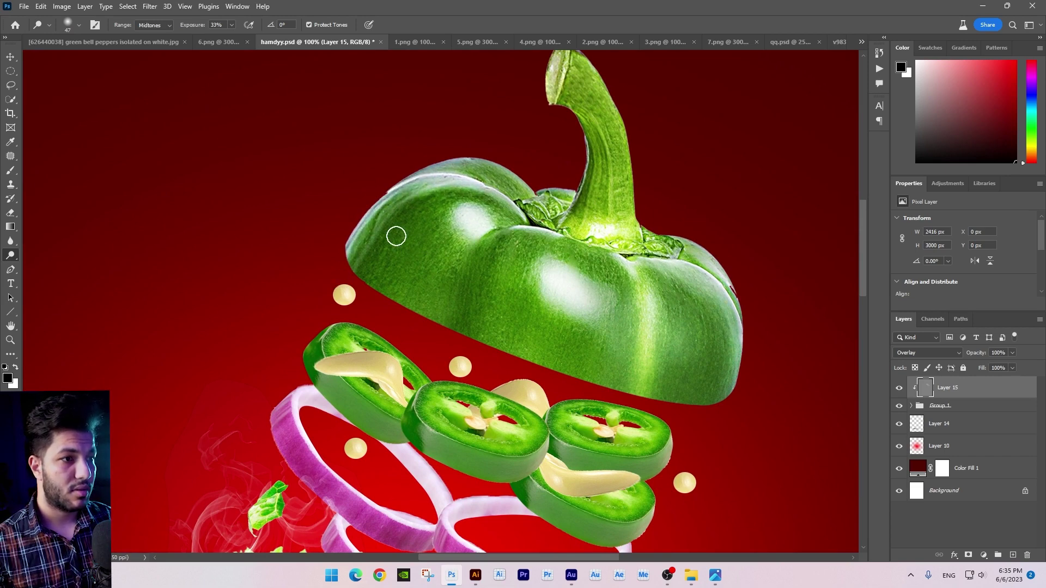
Step: Brighten the crease of the pepper cap and view its left lobe
key("ctrl+plus")
scroll(401, 296, "up", 1)
right_click(484, 218)
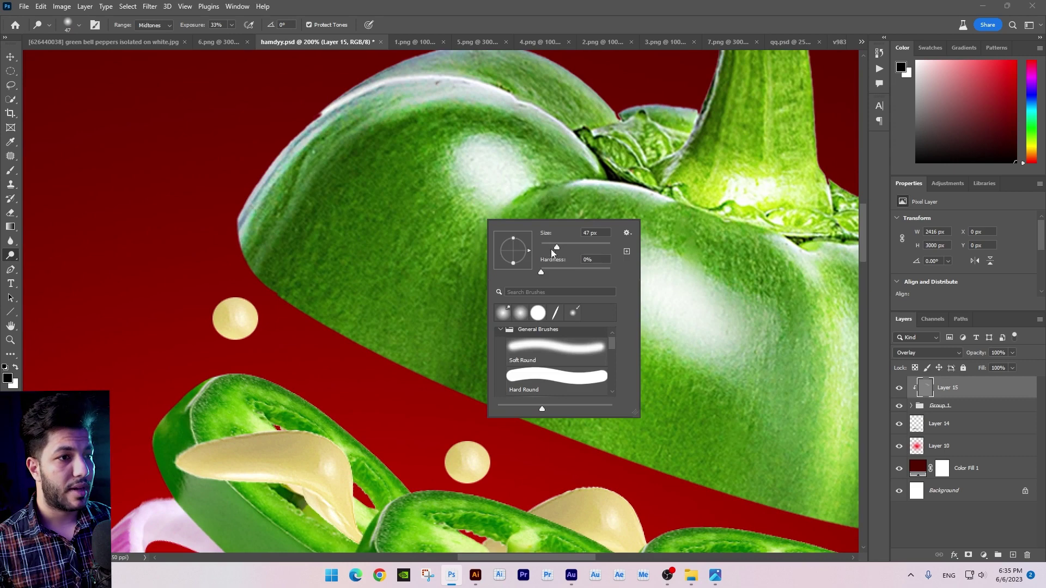
mouse_move(494, 215)
left_mouse_down()
mouse_move(476, 283)
mouse_move(502, 189)
left_mouse_up()
left_click_drag(493, 249, 529, 155)
left_click_drag(325, 138, 312, 219)
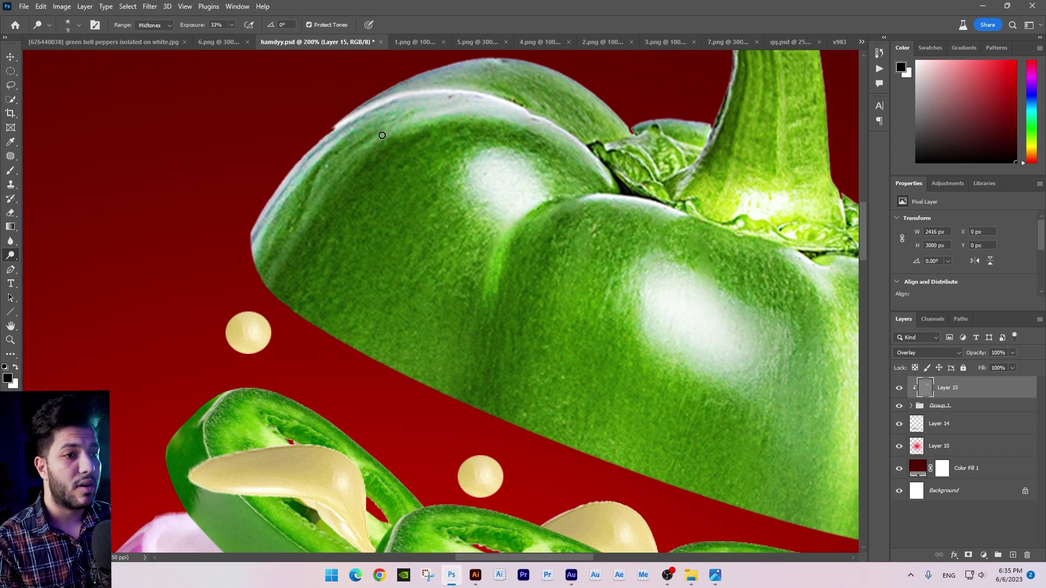
Step: Dodge highlights up the pepper stem with a size 9 brush at 40% exposure
key("bracketleft")
key("bracketleft")
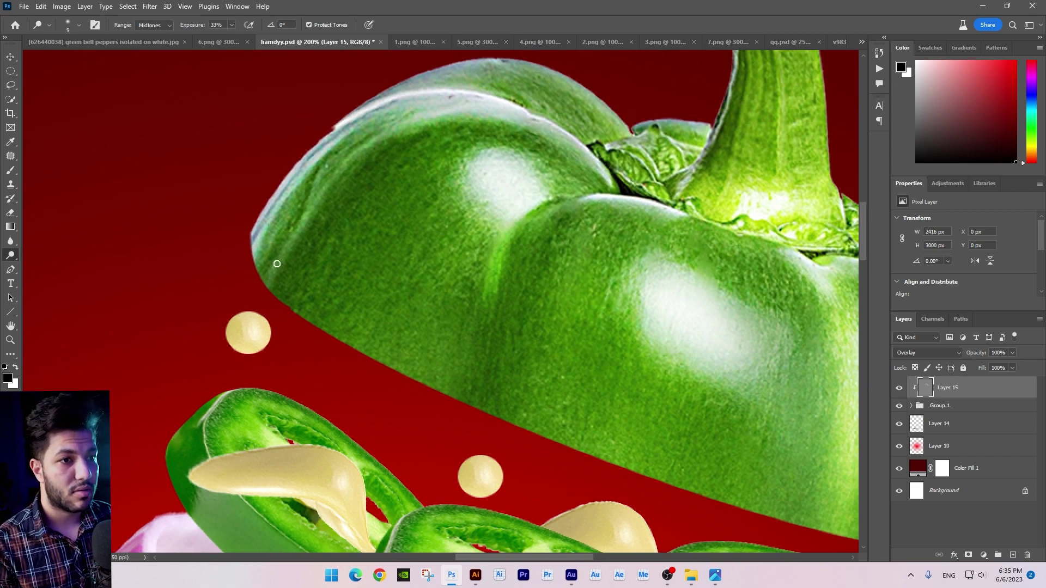
left_click_drag(237, 37, 233, 37)
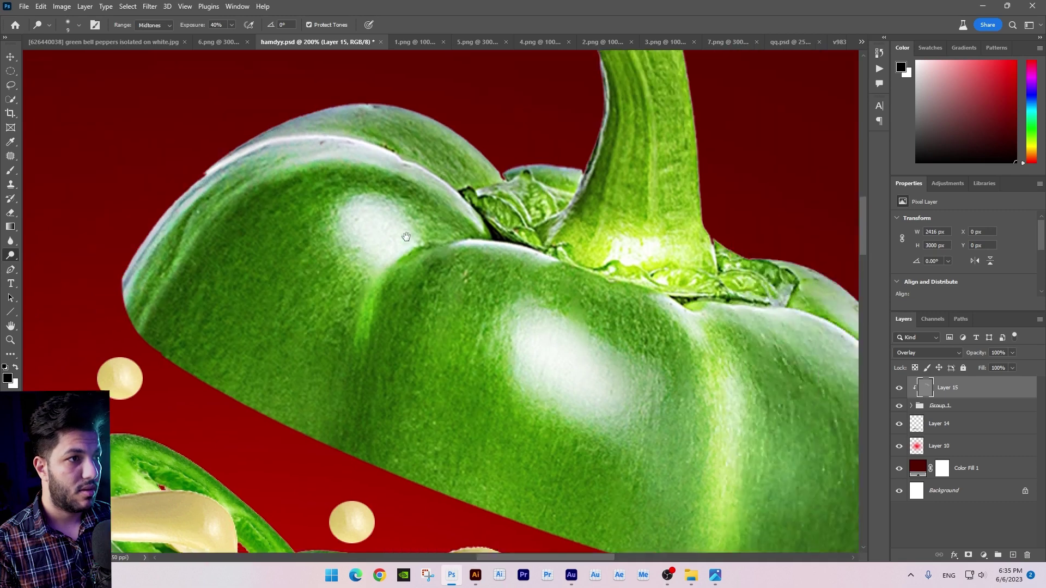
mouse_move(554, 141)
left_mouse_down()
mouse_move(395, 332)
mouse_move(380, 196)
left_mouse_up()
right_click(395, 332)
left_click_drag(323, 111, 298, 109)
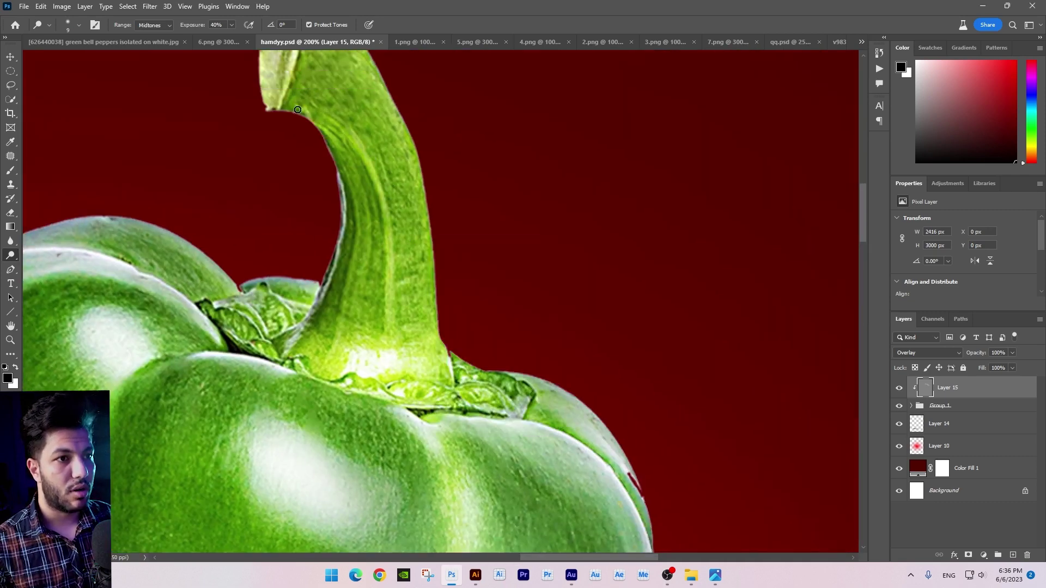
left_click_drag(398, 332, 383, 197)
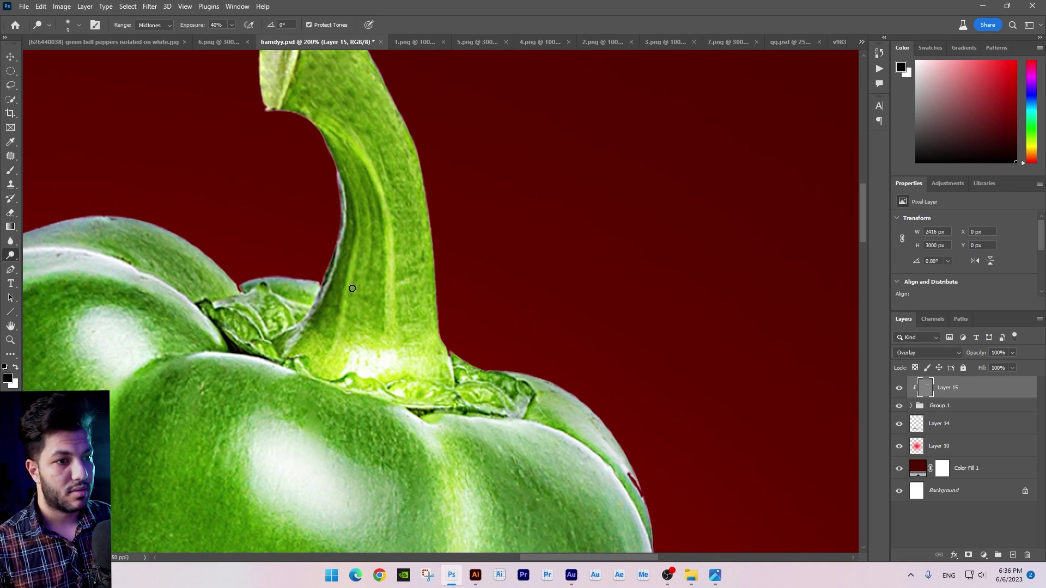
left_click_drag(430, 322, 393, 139)
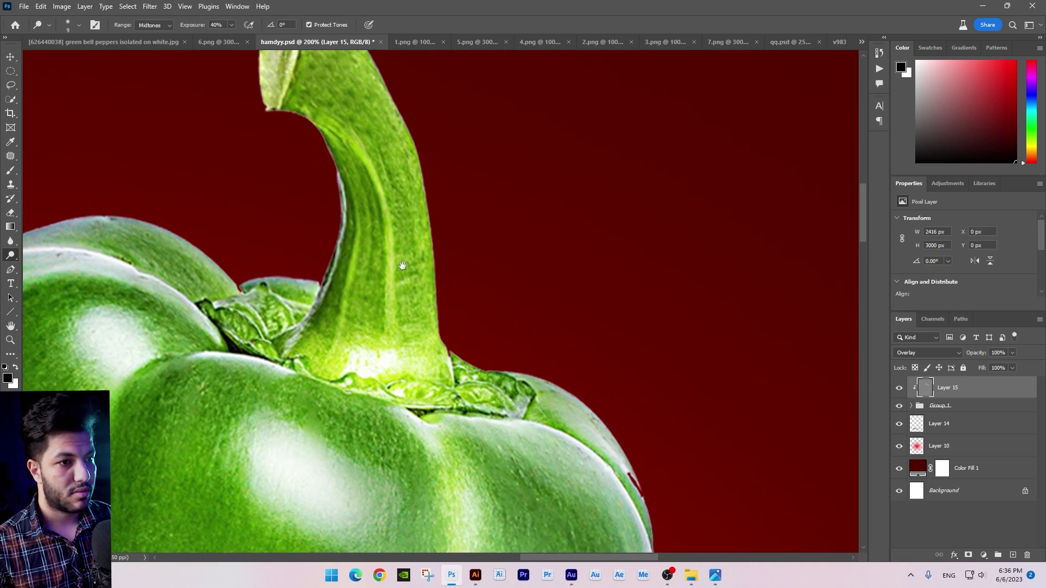
scroll(414, 174, "down", 5)
right_click(536, 266)
key("Return")
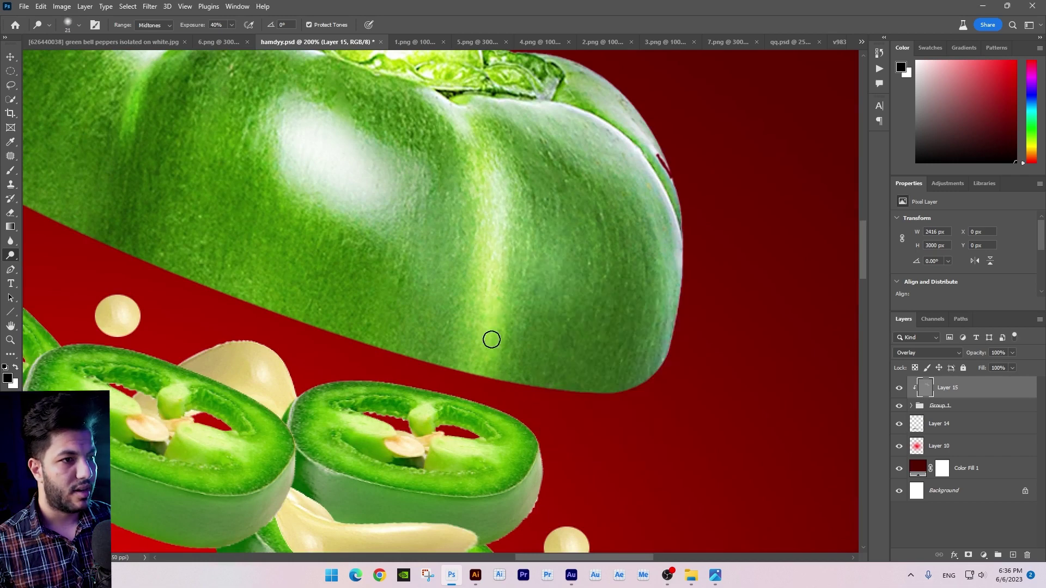
Step: Set the dodge brush to 31 px and brighten the jalapeño slice edges
scroll(649, 231, "up", 2)
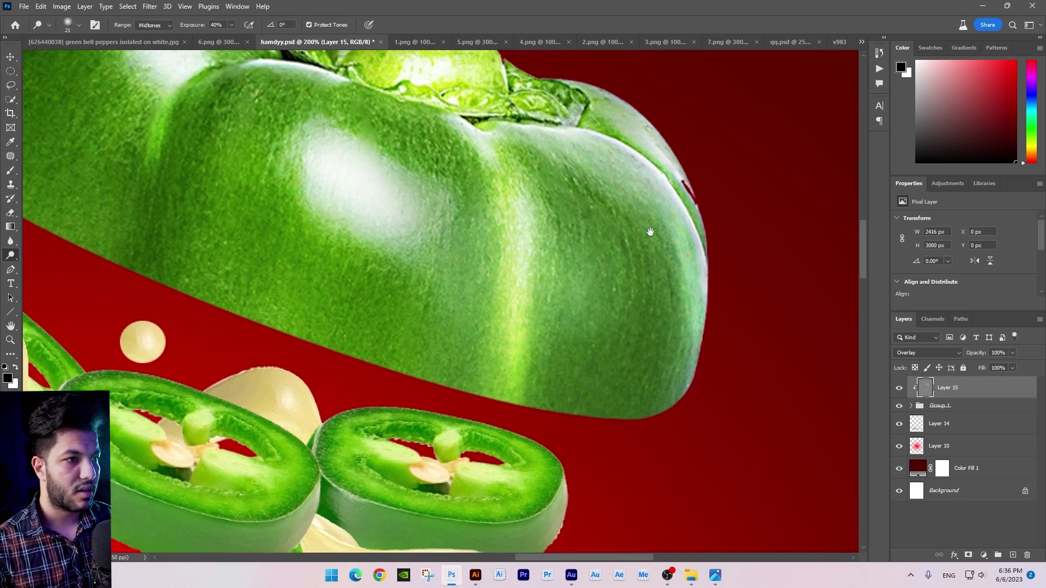
scroll(534, 252, "up", 2)
scroll(460, 241, "up", 2)
left_click_drag(461, 241, 511, 158)
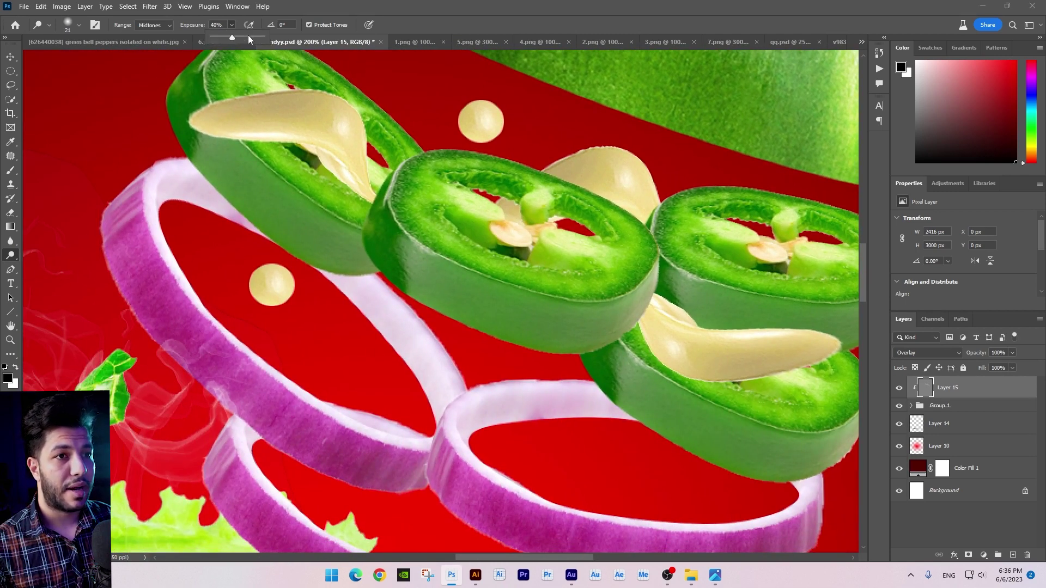
left_click_drag(416, 243, 407, 329)
mouse_move(410, 244)
left_mouse_down()
mouse_move(406, 305)
mouse_move(397, 262)
mouse_move(416, 279)
mouse_move(420, 234)
left_mouse_up()
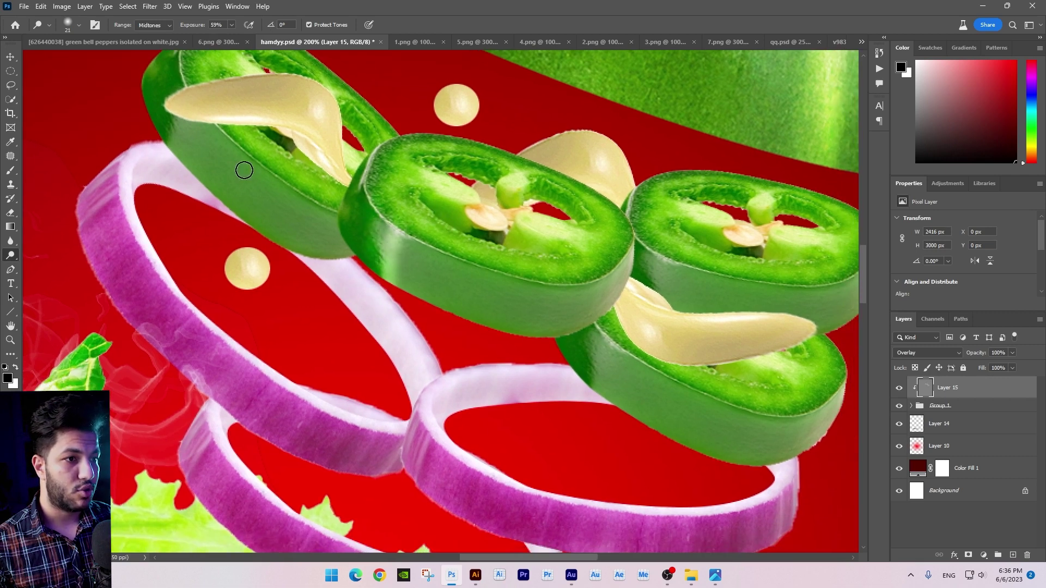
scroll(275, 210, "up", 2)
right_click(350, 243)
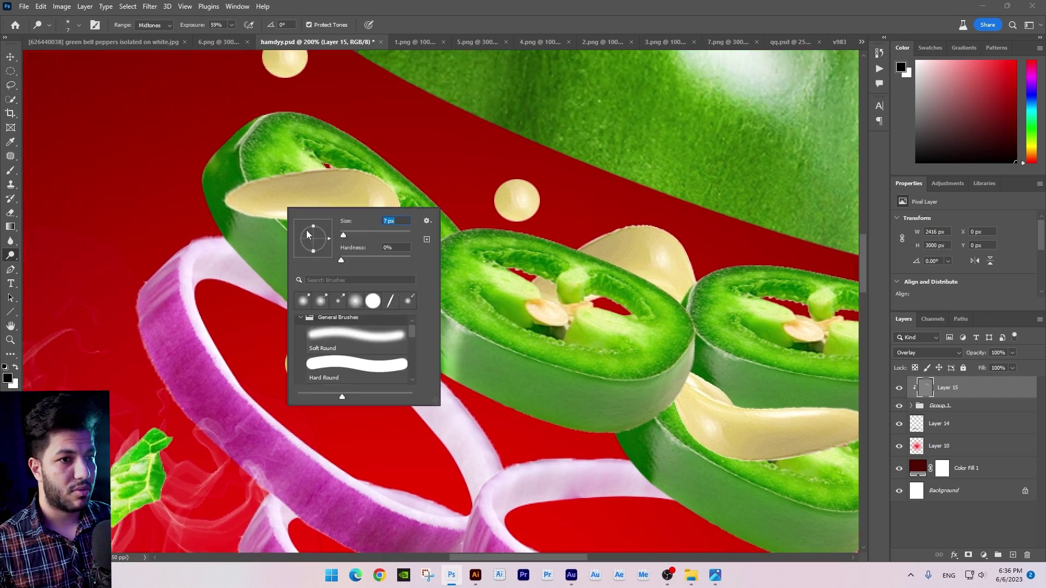
type("31")
key("Return")
scroll(614, 329, "up", 1)
mouse_move(614, 329)
left_mouse_down()
mouse_move(583, 377)
mouse_move(608, 349)
left_mouse_up()
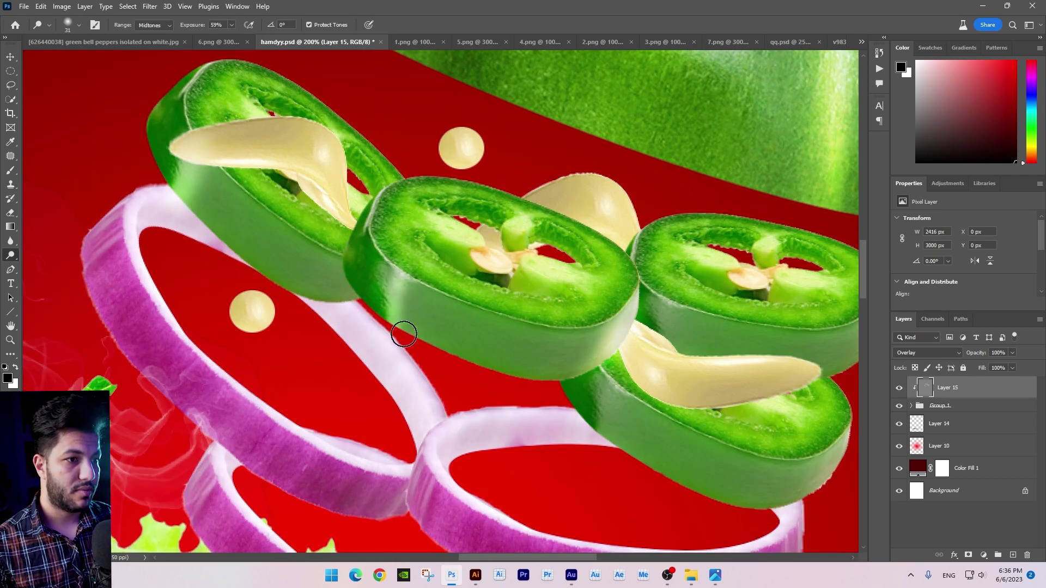
Step: Brighten the rims of the upper and lower jalapeño slices
scroll(511, 292, "down", 3)
scroll(630, 347, "right", 2)
left_click_drag(695, 319, 656, 397)
mouse_move(701, 227)
left_mouse_down()
mouse_move(737, 203)
mouse_move(721, 222)
left_mouse_up()
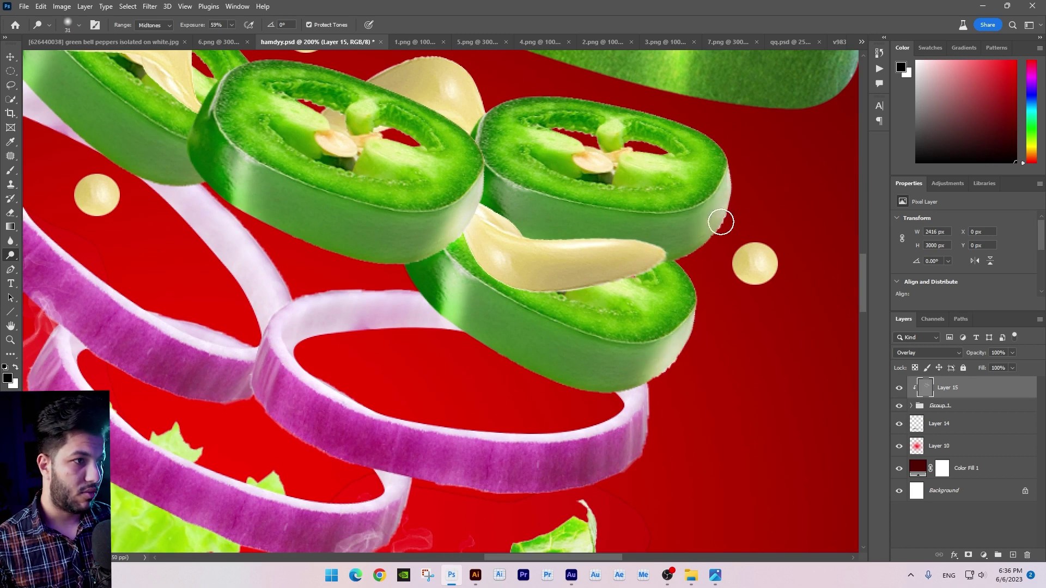
mouse_move(542, 182)
left_mouse_down()
mouse_move(504, 232)
mouse_move(507, 194)
left_mouse_up()
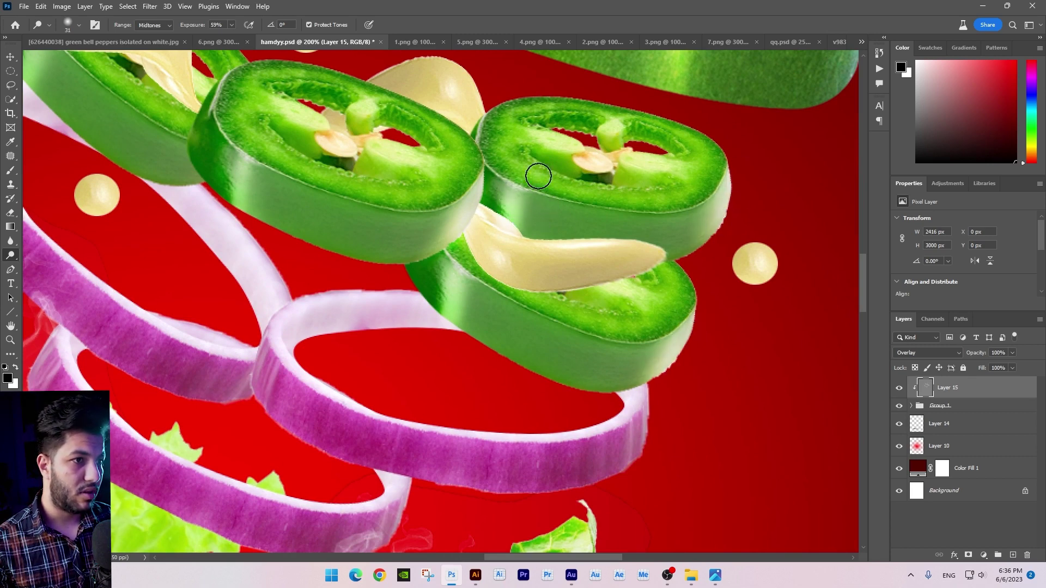
scroll(539, 176, "up", 3)
scroll(539, 176, "right", 1)
mouse_move(684, 229)
left_mouse_down()
mouse_move(656, 273)
mouse_move(553, 256)
mouse_move(495, 227)
mouse_move(493, 197)
mouse_move(746, 242)
left_mouse_up()
mouse_move(498, 248)
left_mouse_down()
mouse_move(580, 297)
mouse_move(680, 308)
mouse_move(635, 263)
mouse_move(696, 275)
mouse_move(605, 213)
mouse_move(587, 234)
mouse_move(523, 193)
mouse_move(495, 229)
mouse_move(496, 251)
mouse_move(472, 263)
mouse_move(400, 212)
mouse_move(390, 222)
mouse_move(390, 168)
mouse_move(294, 103)
mouse_move(306, 72)
mouse_move(386, 105)
left_mouse_up()
Step: Dodge highlights along the onion ring edges, the burger patty and the cheese slice
scroll(386, 105, "down", 3)
mouse_move(207, 125)
left_mouse_down()
mouse_move(178, 112)
mouse_move(168, 121)
mouse_move(183, 145)
mouse_move(150, 180)
mouse_move(362, 284)
mouse_move(345, 313)
mouse_move(382, 330)
mouse_move(432, 320)
mouse_move(421, 365)
mouse_move(470, 349)
left_mouse_up()
mouse_move(744, 384)
left_mouse_down()
mouse_move(745, 349)
mouse_move(793, 248)
left_mouse_up()
mouse_move(423, 343)
left_mouse_down()
mouse_move(333, 327)
mouse_move(333, 301)
left_mouse_up()
left_click_drag(234, 188, 205, 246)
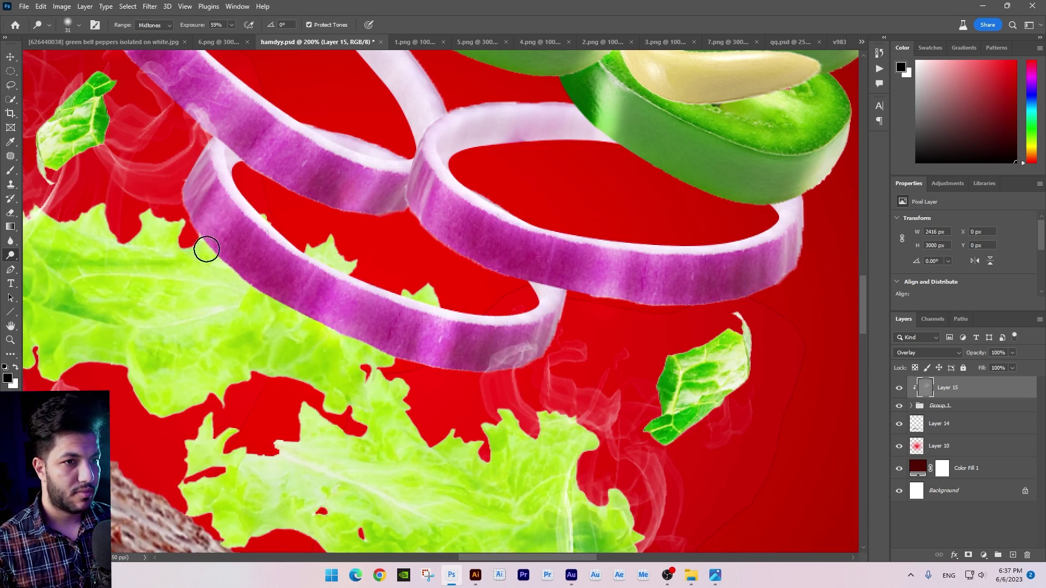
left_click_drag(117, 488, 379, 264)
mouse_move(367, 354)
left_mouse_down()
mouse_move(379, 265)
mouse_move(583, 414)
left_mouse_up()
mouse_move(196, 398)
left_mouse_down()
mouse_move(256, 228)
mouse_move(270, 226)
mouse_move(256, 228)
mouse_move(491, 385)
mouse_move(678, 423)
left_mouse_up()
Step: Paint a highlight streak down the bottom pepper piece and its left edge
scroll(443, 275, "down", 5)
scroll(443, 275, "left", 3)
left_click_drag(435, 254, 427, 283)
left_click_drag(381, 315, 328, 337)
mouse_move(426, 243)
left_mouse_down()
mouse_move(290, 392)
mouse_move(210, 449)
left_mouse_up()
left_click_drag(316, 376, 143, 481)
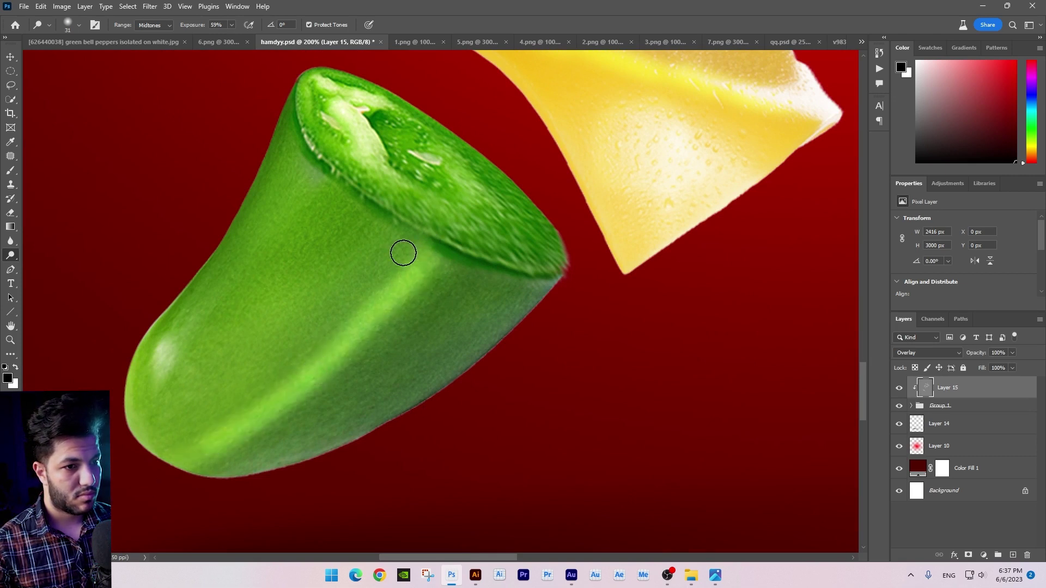
left_click_drag(204, 325, 168, 334)
key("bracketright")
mouse_move(283, 201)
left_mouse_down()
mouse_move(199, 299)
mouse_move(183, 303)
mouse_move(159, 350)
mouse_move(253, 129)
mouse_move(346, 181)
left_mouse_up()
scroll(420, 160, "down", 5)
scroll(420, 160, "down", 2)
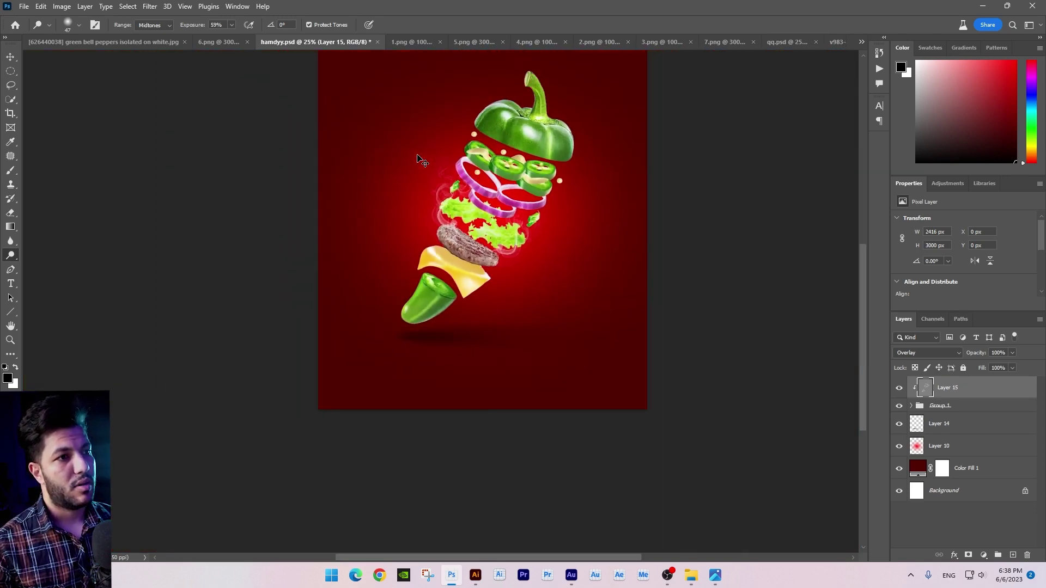
scroll(417, 154, "up", 1)
scroll(417, 154, "up", 3)
scroll(334, 229, "up", 1)
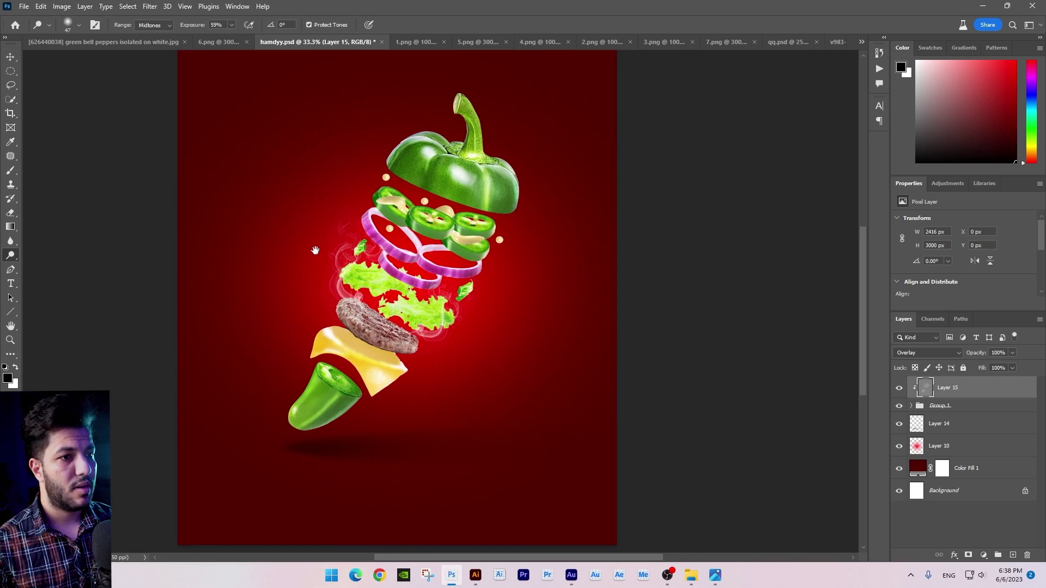
scroll(315, 250, "up", 2)
left_click_drag(351, 261, 374, 296)
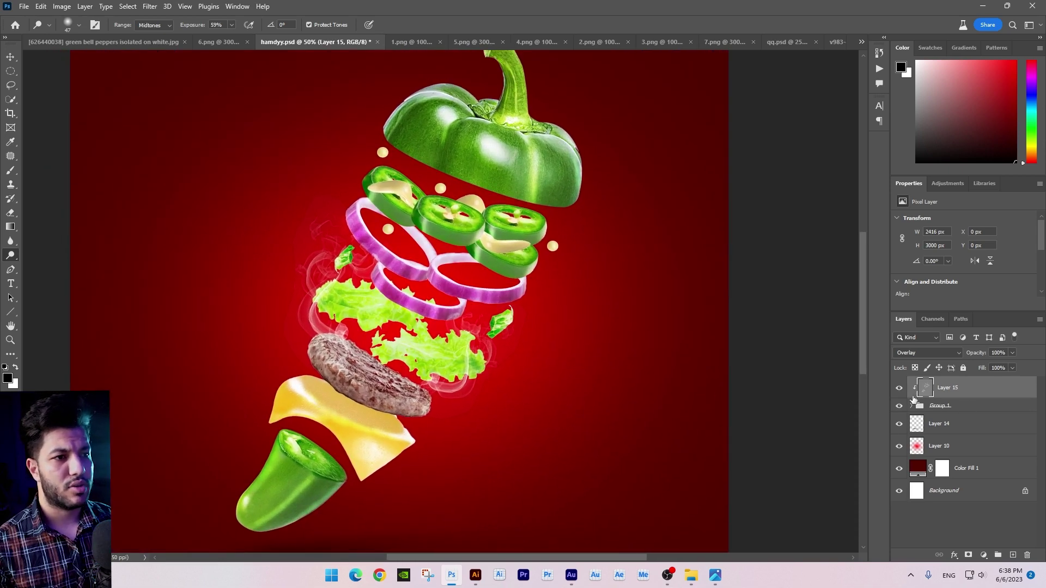
left_click(899, 390)
left_click(899, 390)
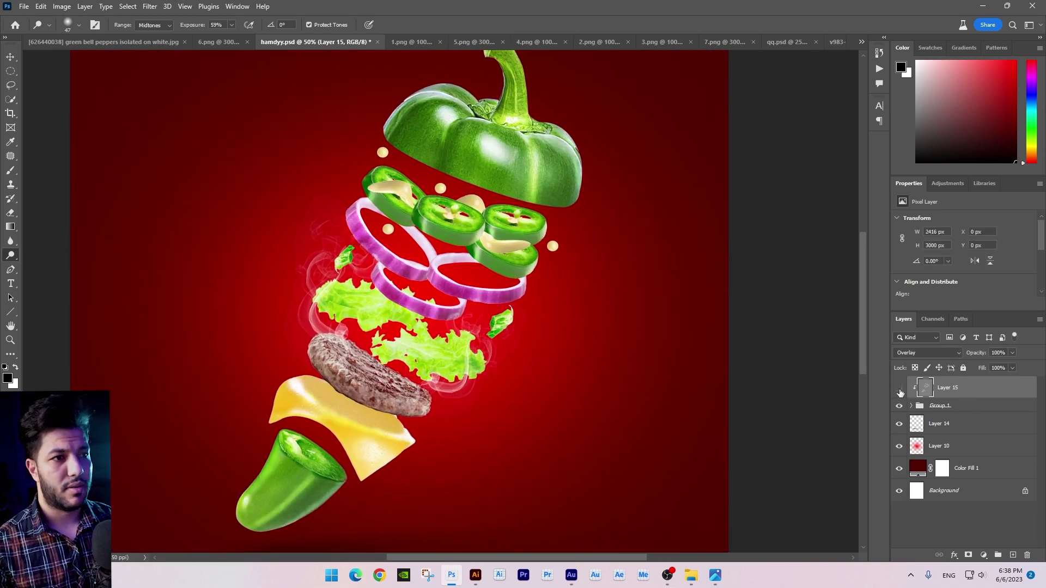
left_click(899, 390)
left_click(899, 390)
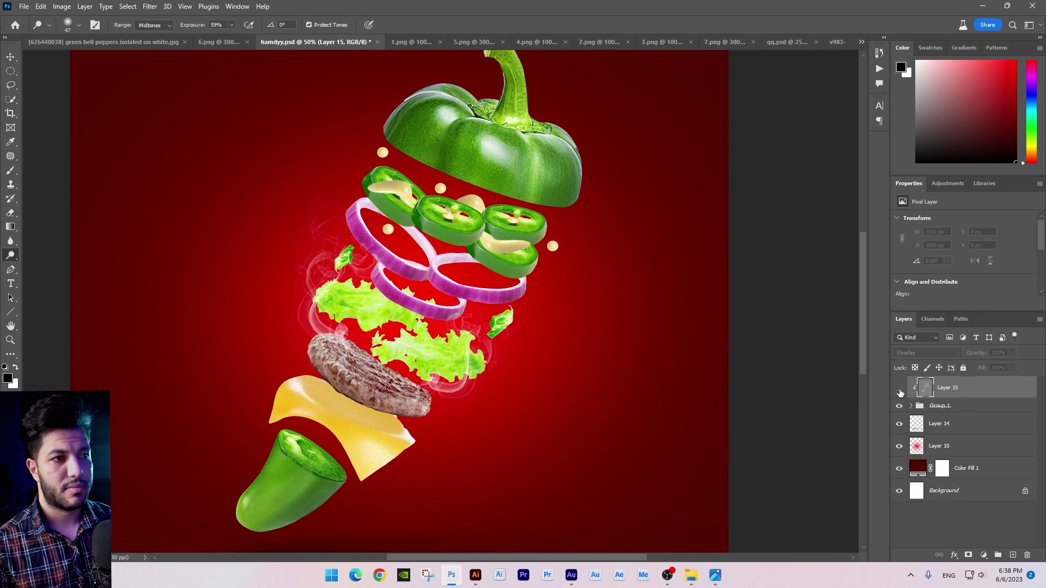
left_click_drag(594, 382, 591, 416)
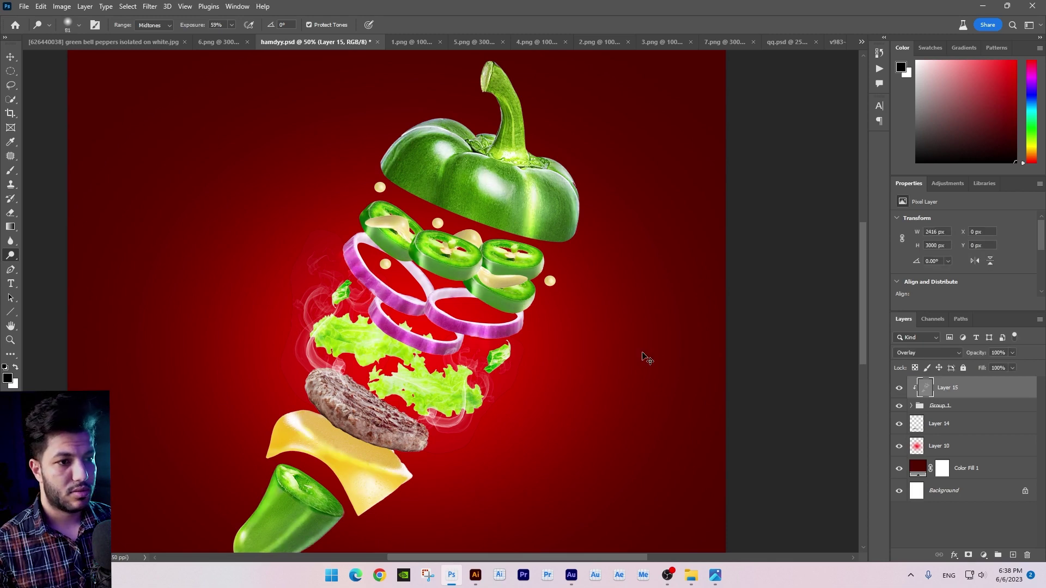
Step: Select Layer 7, the cheese slice, from the canvas
key("ctrl+minus")
key("v")
right_click(404, 380)
left_click(414, 412)
right_click(403, 381)
left_click(419, 397)
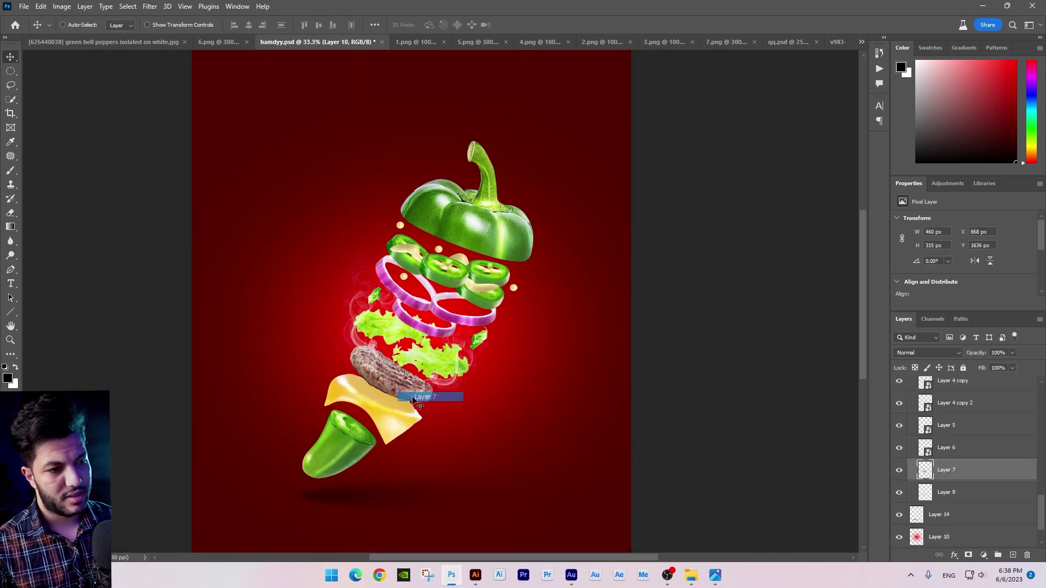
left_click(983, 555)
key("Escape")
Step: Apply Levels to the cheese with input 38/0.81/228 and output 9/249
key("ctrl+l")
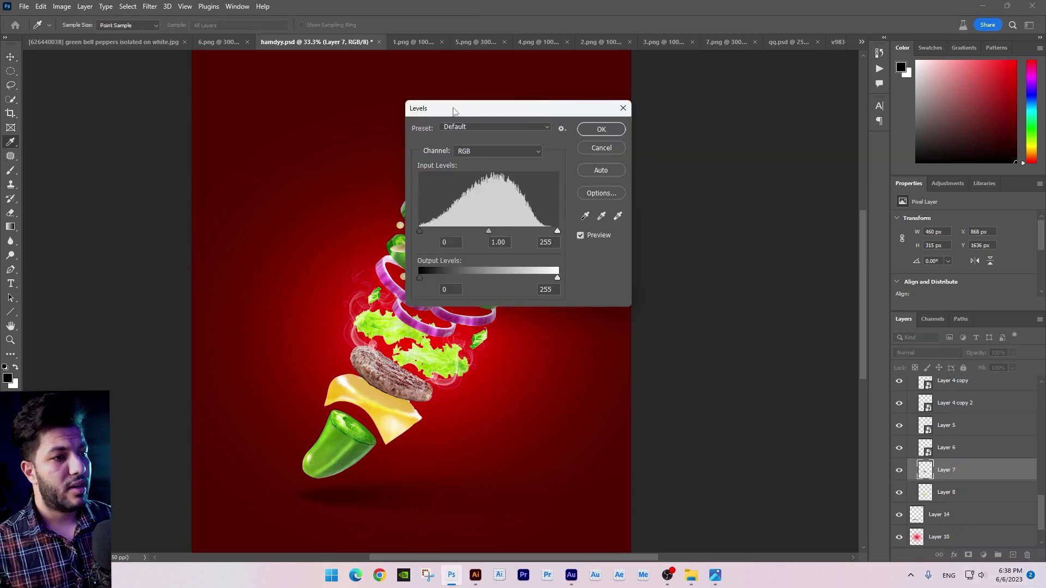
left_click_drag(443, 115, 513, 130)
left_click_drag(489, 245, 503, 245)
left_click_drag(627, 244, 510, 245)
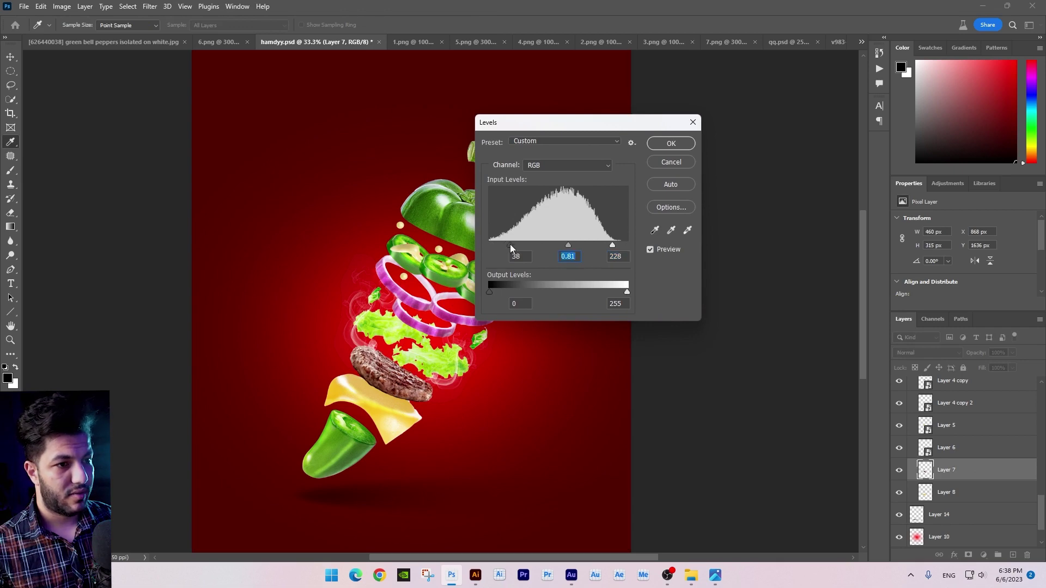
left_click_drag(489, 292, 494, 292)
left_click_drag(627, 292, 623, 292)
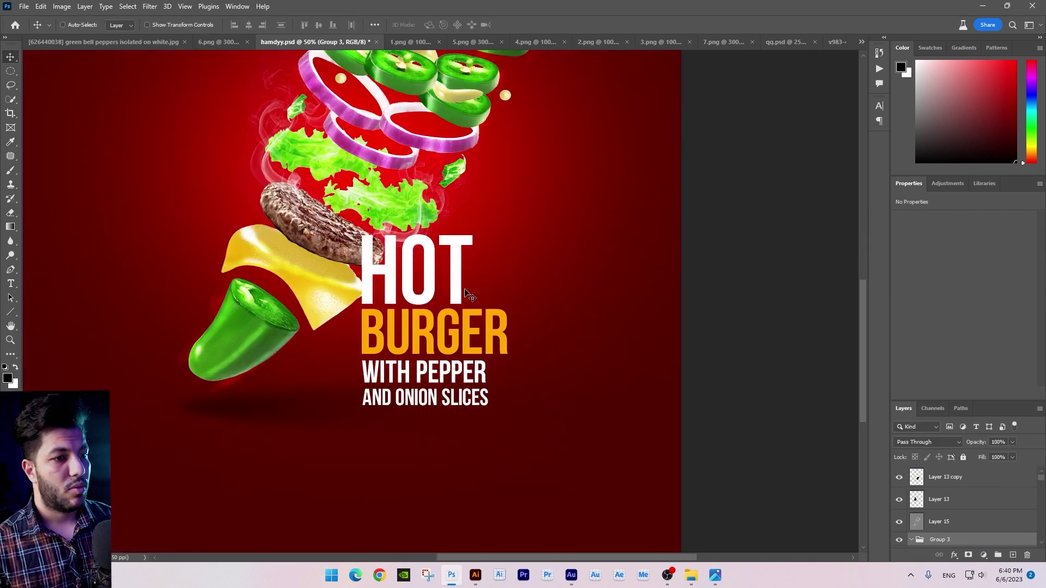
Step: Drag the HOT BURGER text group to the poster's bottom-right and fit the poster in view
scroll(468, 294, "down", 1)
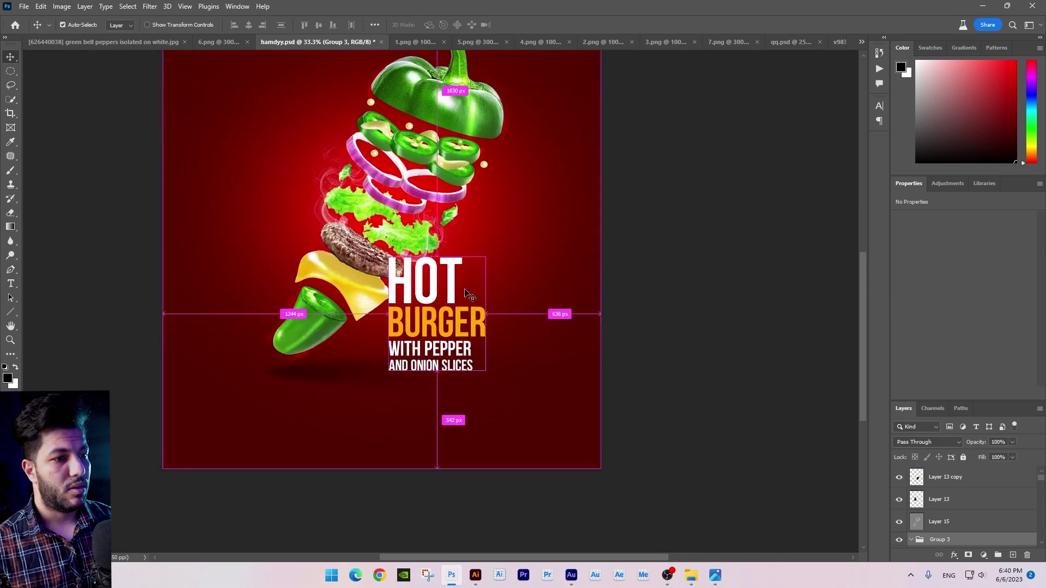
scroll(468, 294, "down", 1)
left_click_drag(467, 295, 564, 370)
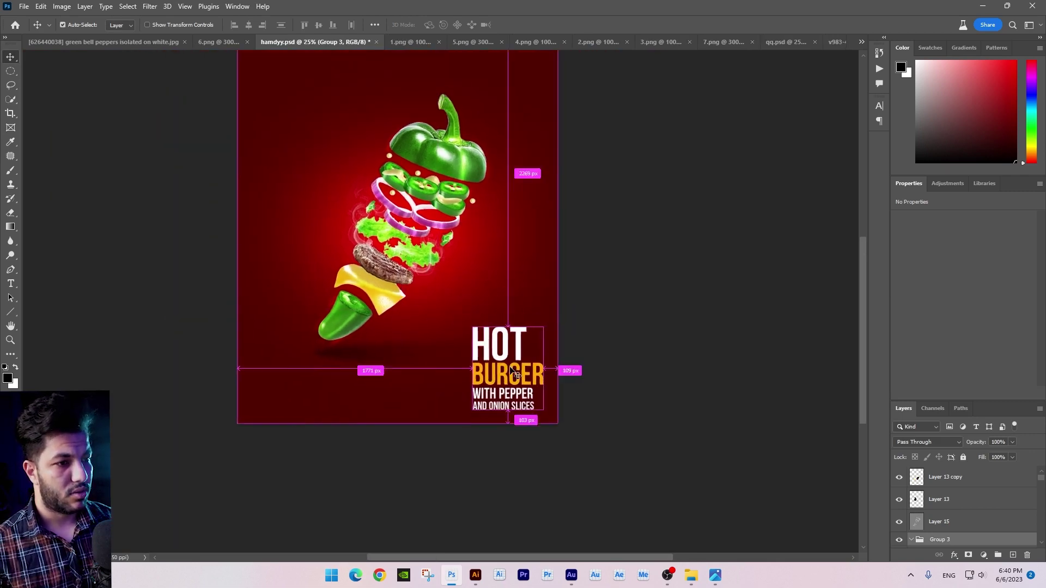
key("ctrl+minus")
key("ctrl+plus")
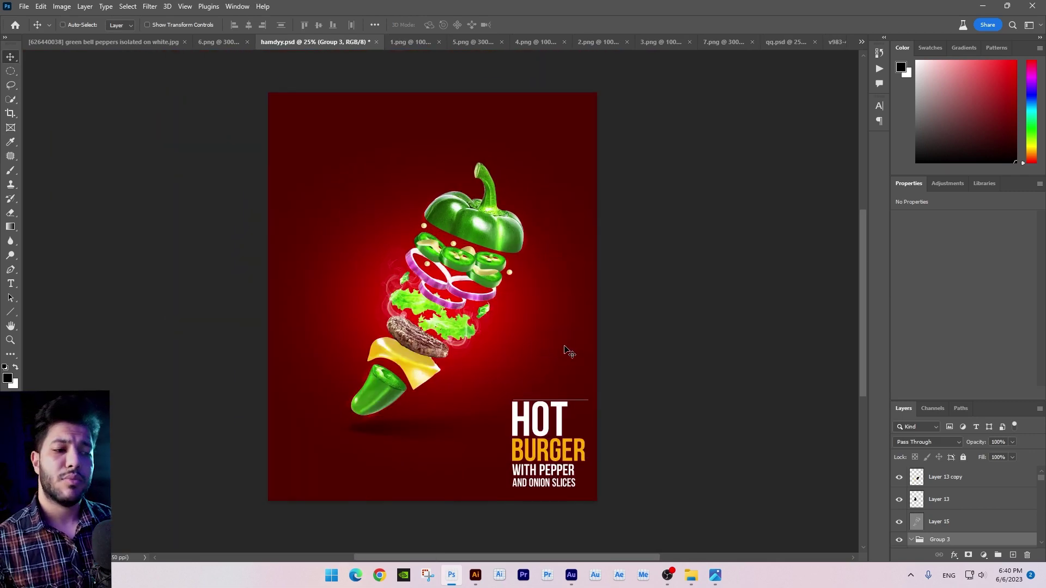